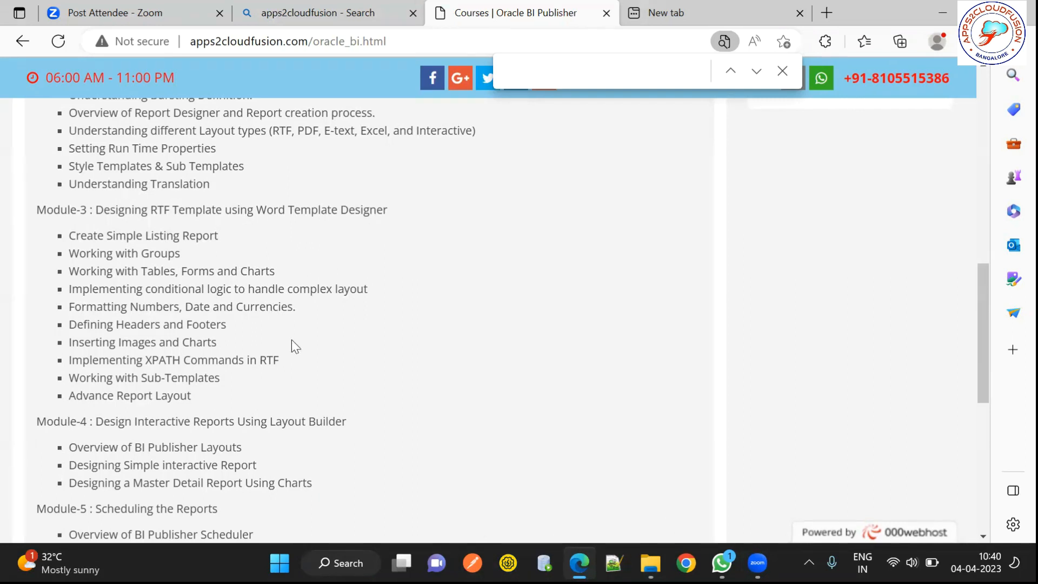
Step: Open Windows search and search for 'word'
key("super")
type("word")
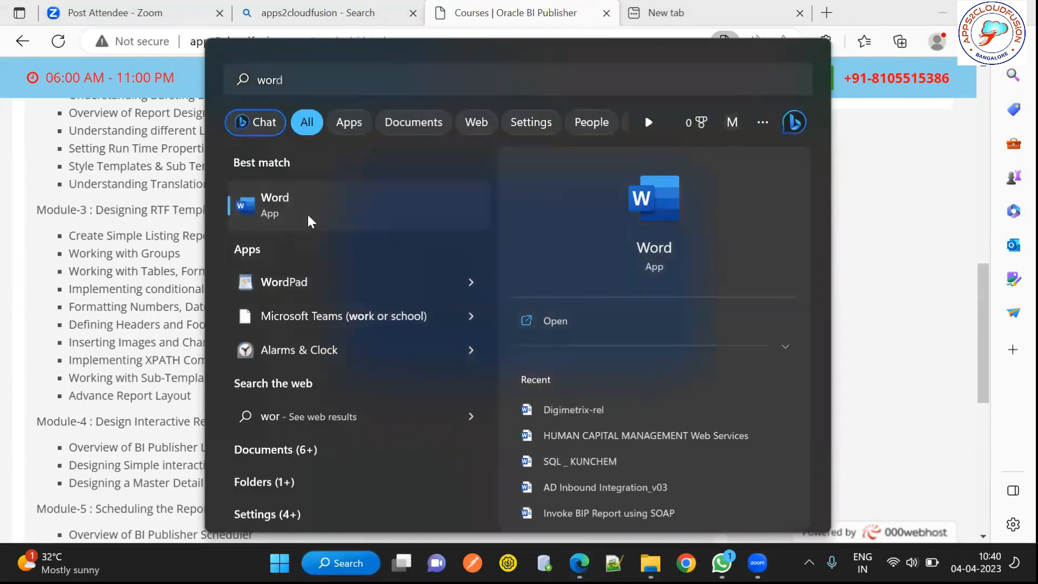
Step: Launch Word on a maximized blank document with the BI Publisher tab showing
left_click(307, 212)
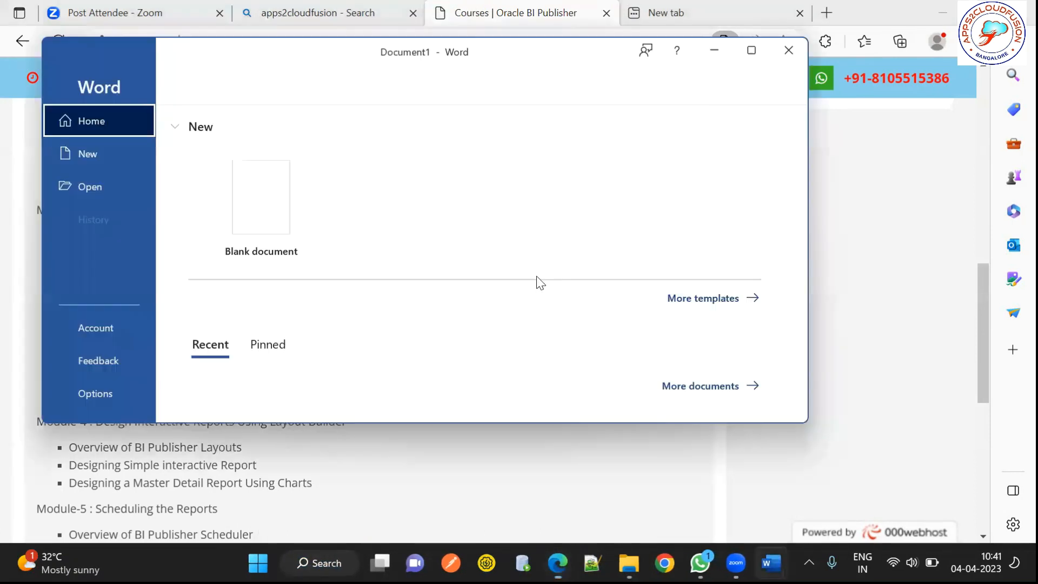
left_click(258, 211)
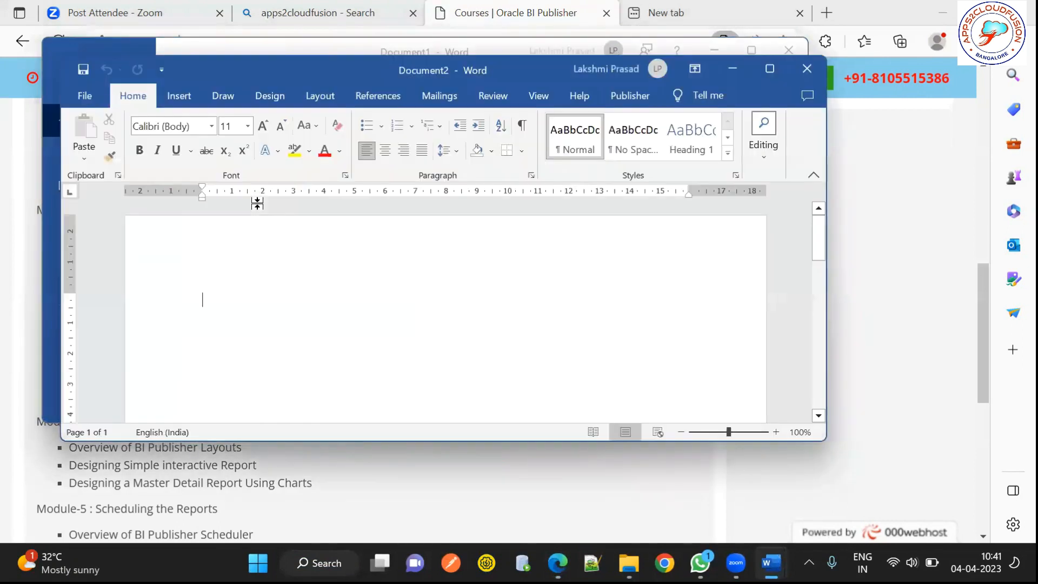
left_click(770, 68)
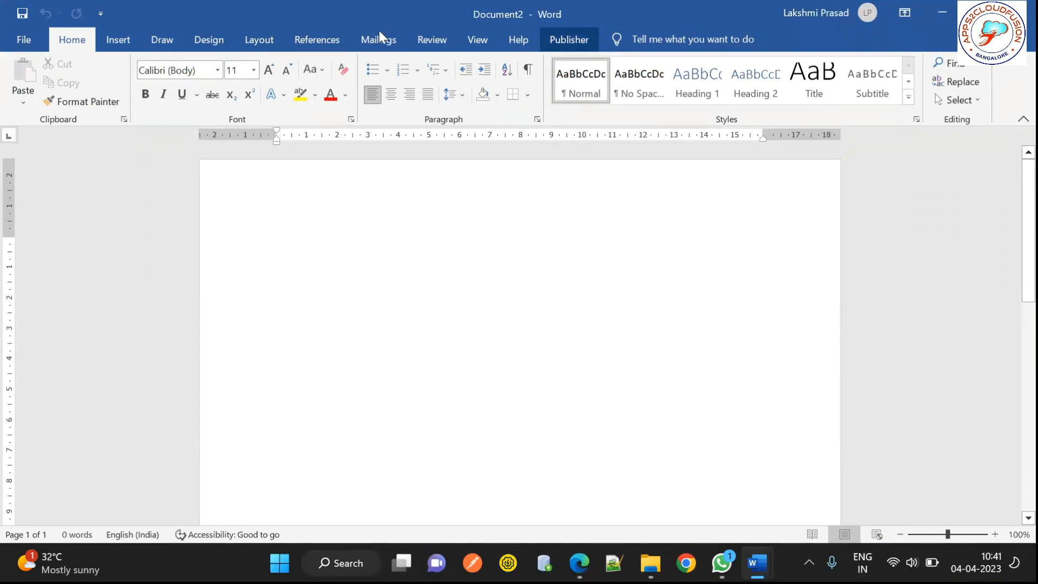
left_click(578, 46)
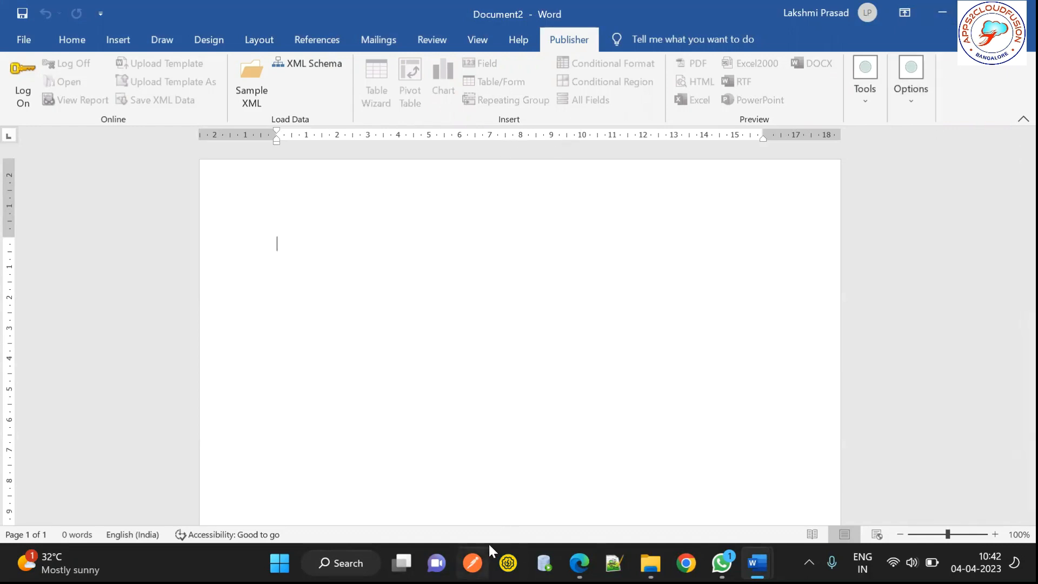
Step: Browse Program Files > Oracle > Oracle Analytics Publisher > Desktop > Template Builder for Word
mouse_move(650, 562)
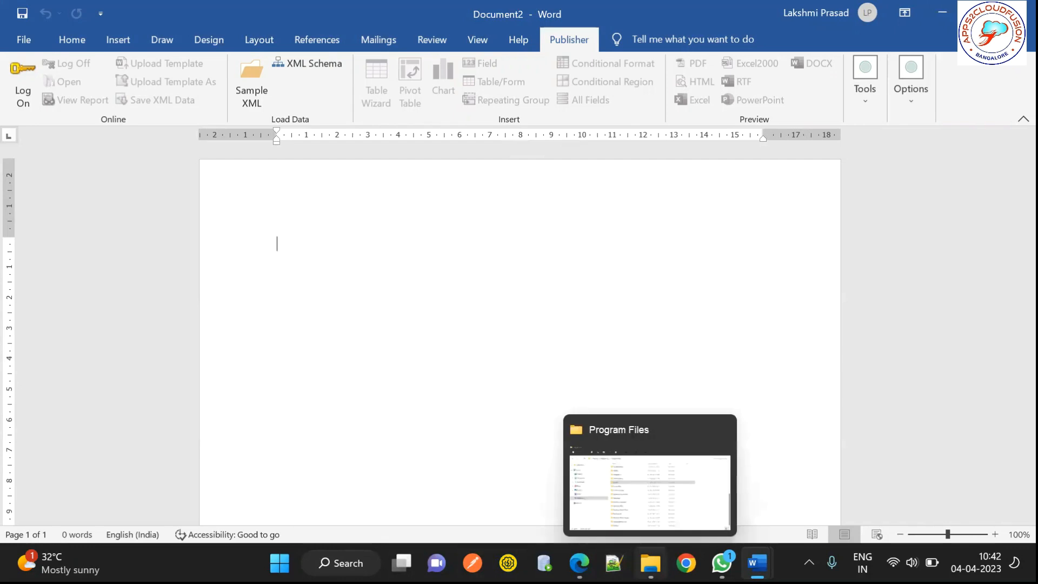
left_click(617, 469)
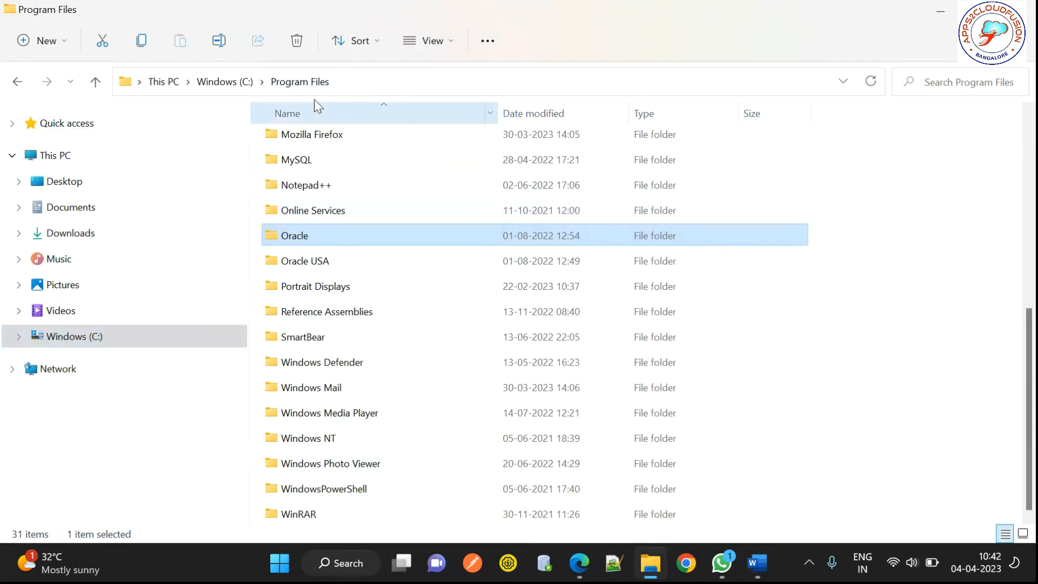
double_click(303, 238)
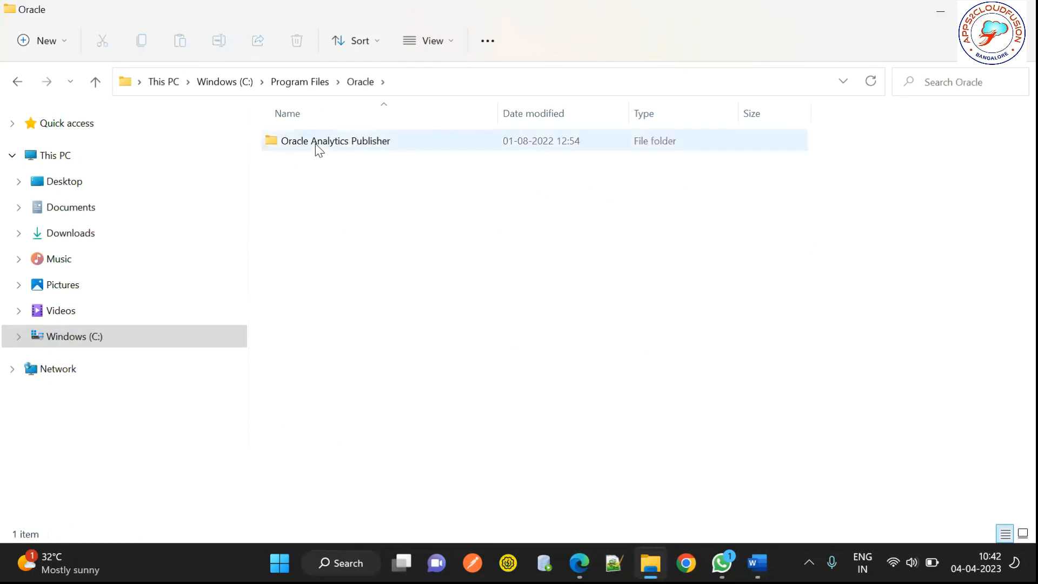
left_click(319, 148)
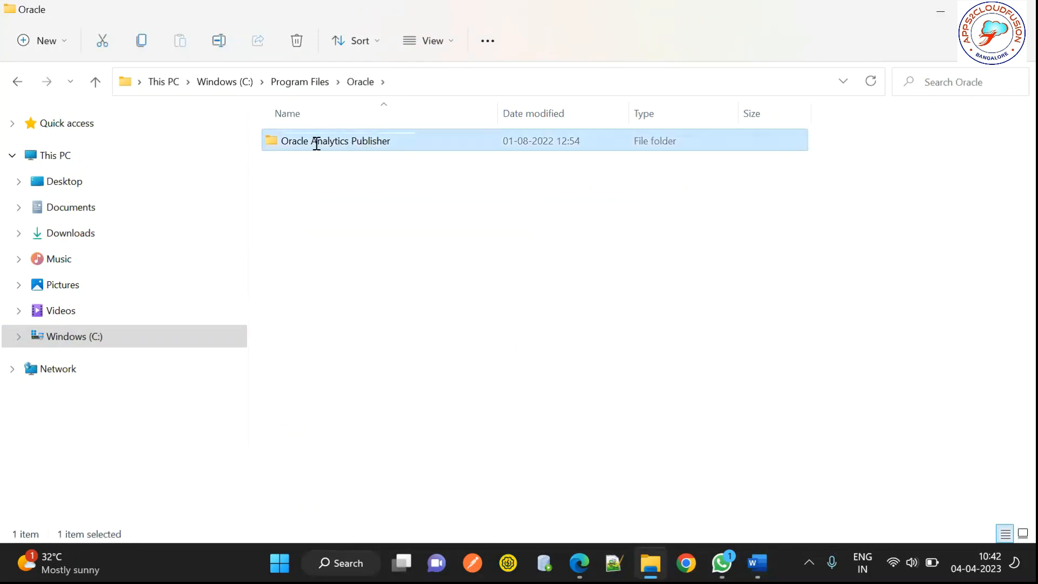
double_click(316, 142)
left_click(428, 141)
double_click(429, 141)
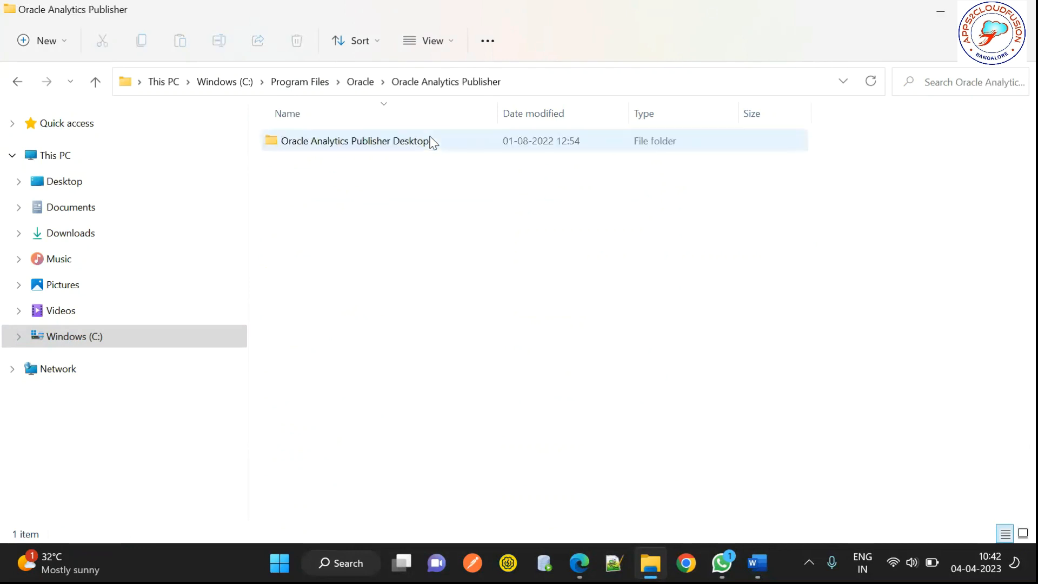
double_click(355, 143)
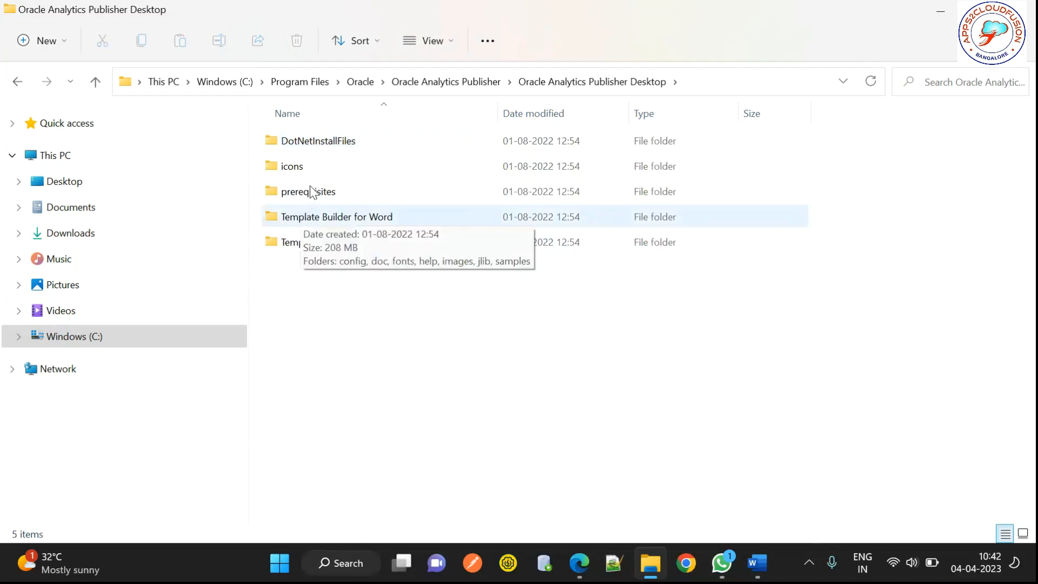
double_click(312, 219)
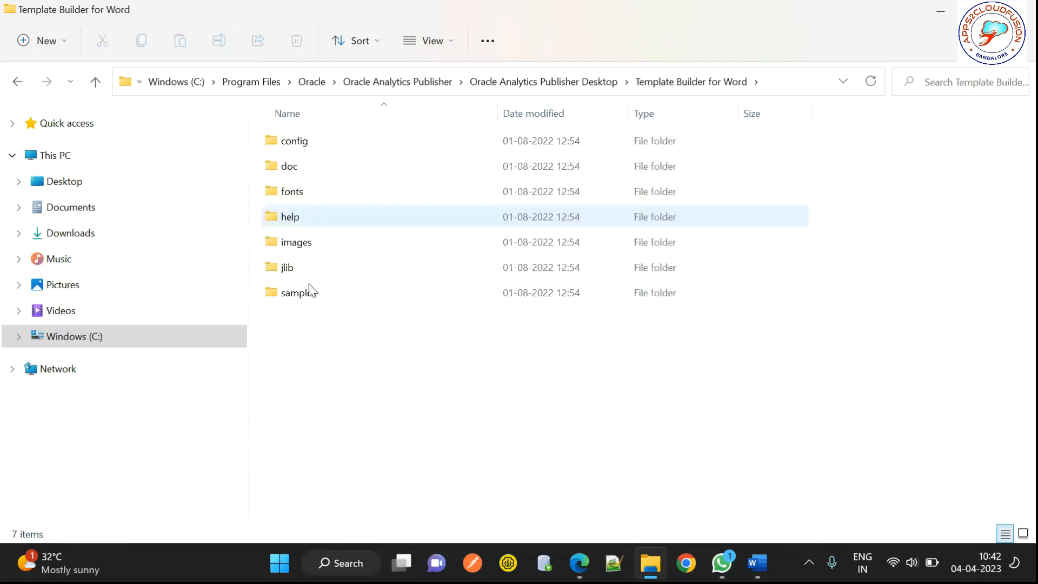
Step: Go into samples > RTF templates > Sales Report and open Retail Sales PDF
double_click(299, 296)
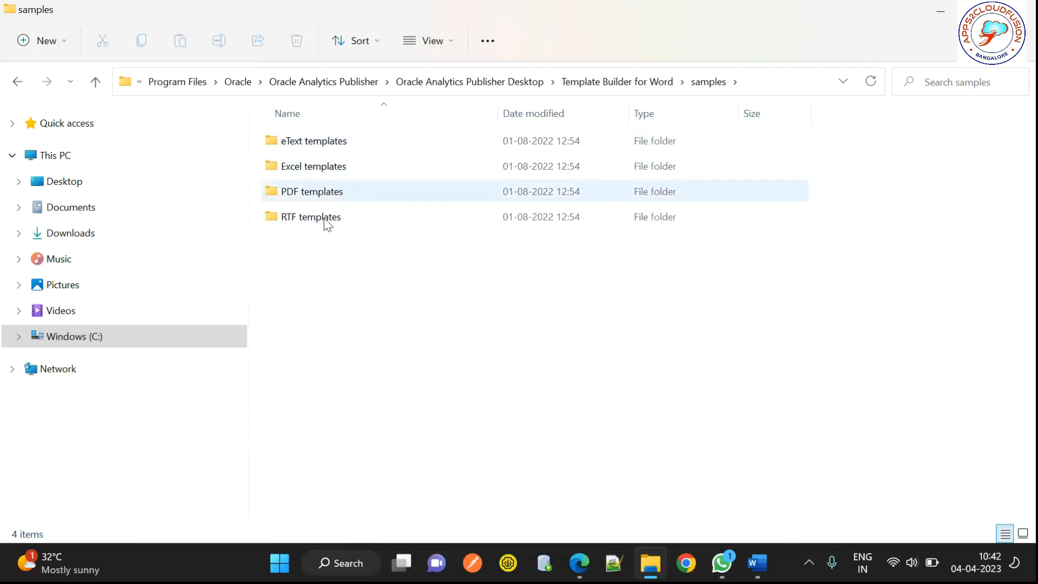
double_click(337, 218)
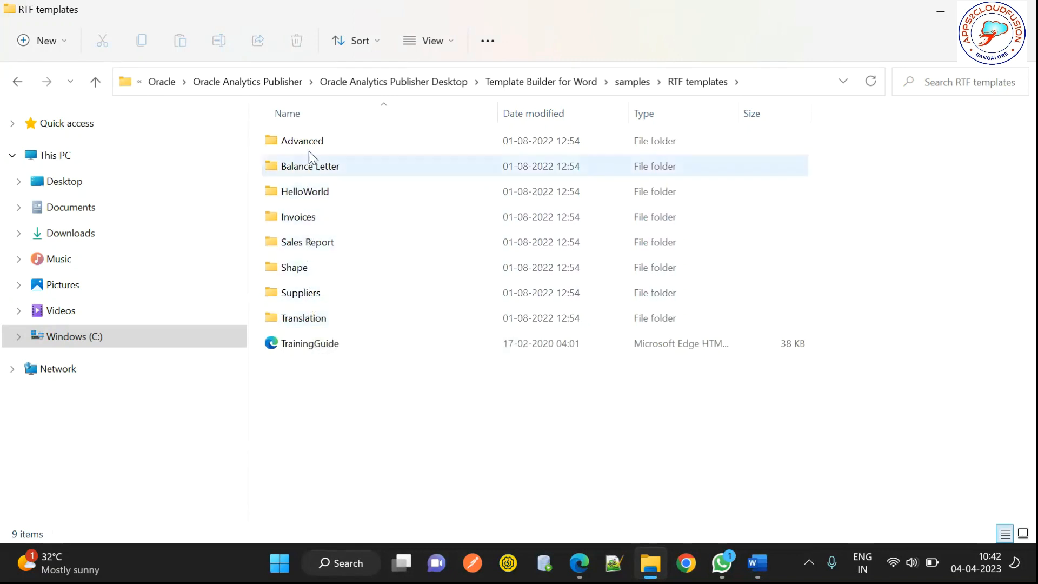
left_click(309, 243)
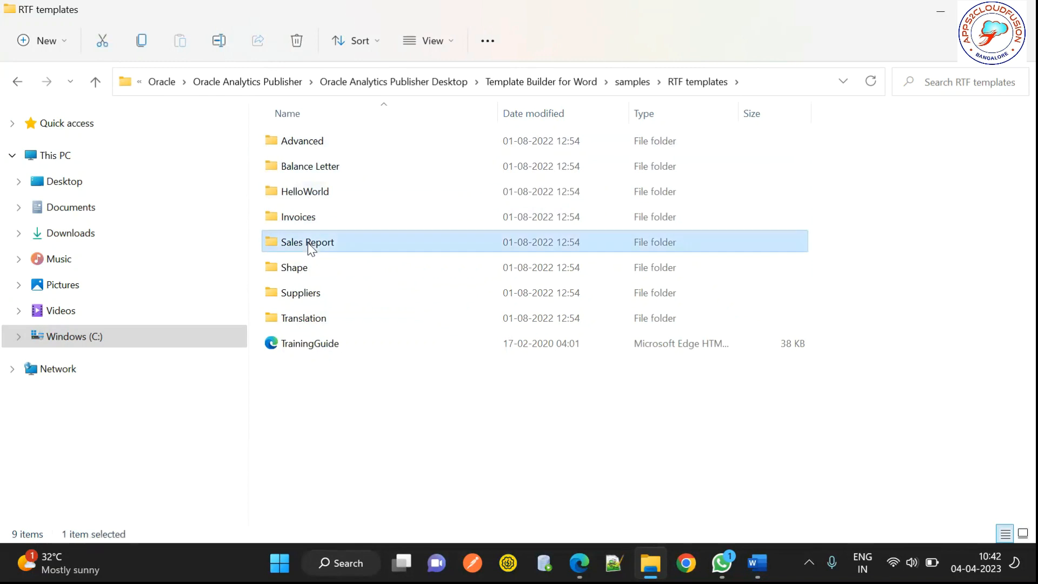
double_click(309, 244)
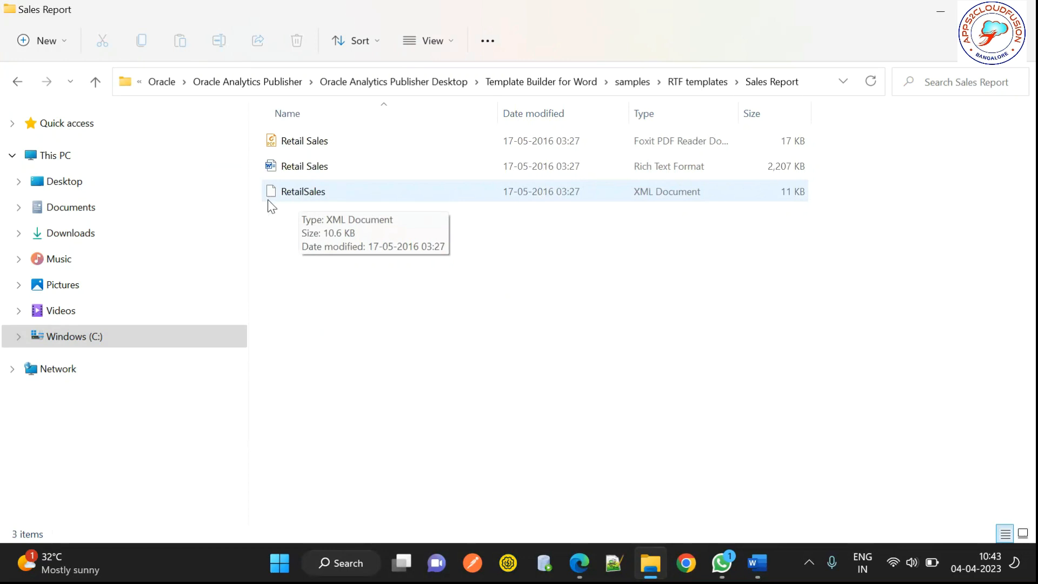
left_click(301, 168)
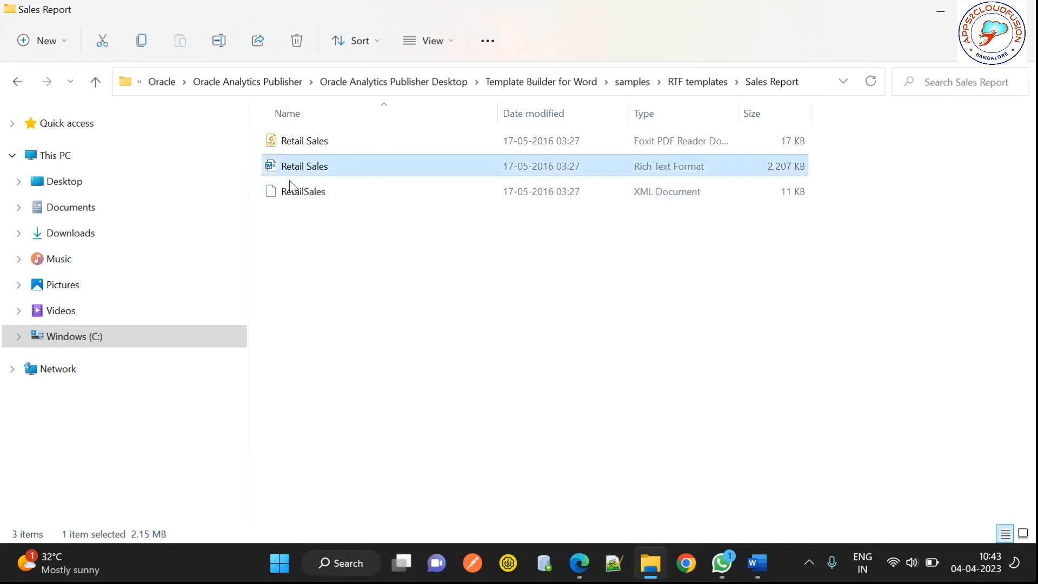
double_click(297, 141)
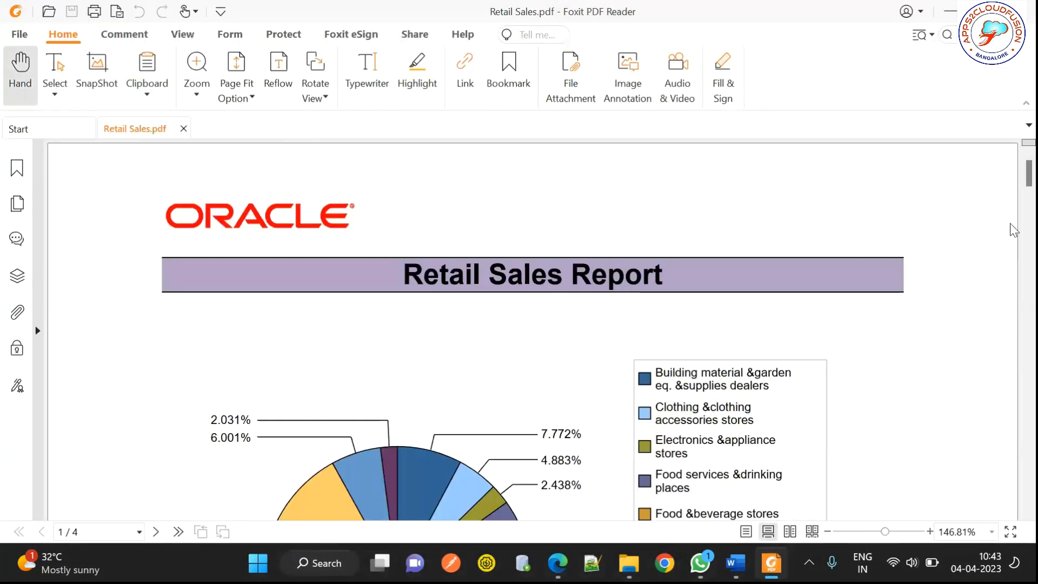
Step: Scroll through the Retail Sales report pages, then close Foxit PDF Reader
scroll(1013, 230, "down", 5)
scroll(1013, 230, "down", 10)
scroll(1013, 309, "down", 15)
scroll(1013, 430, "down", 8)
scroll(1013, 415, "up", 7)
scroll(1013, 323, "up", 20)
scroll(1009, 288, "down", 6)
scroll(1009, 288, "down", 10)
scroll(1008, 286, "up", 1)
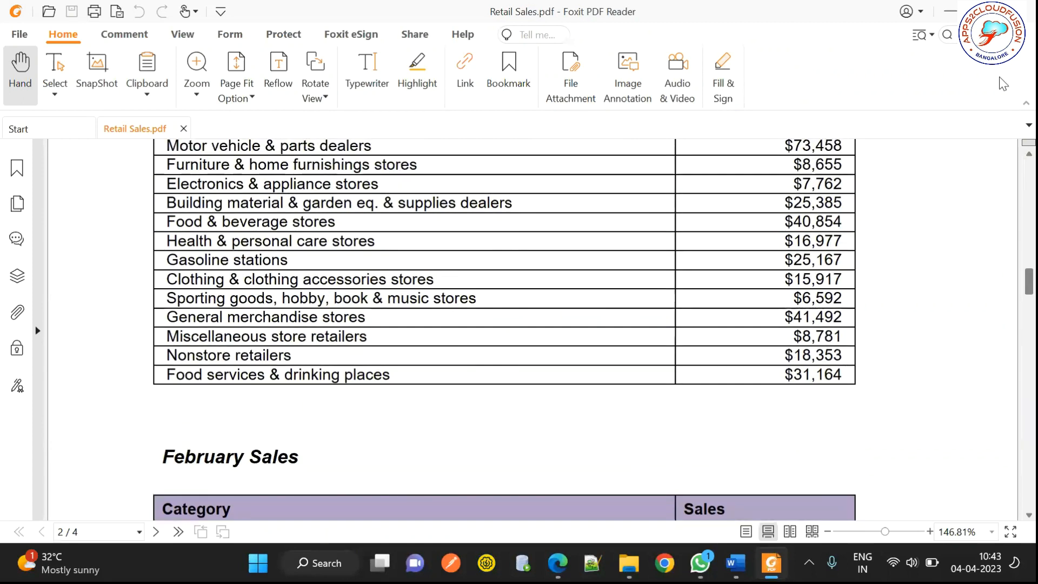
left_click_drag(1003, 84, 1007, 59)
left_click(1020, 11)
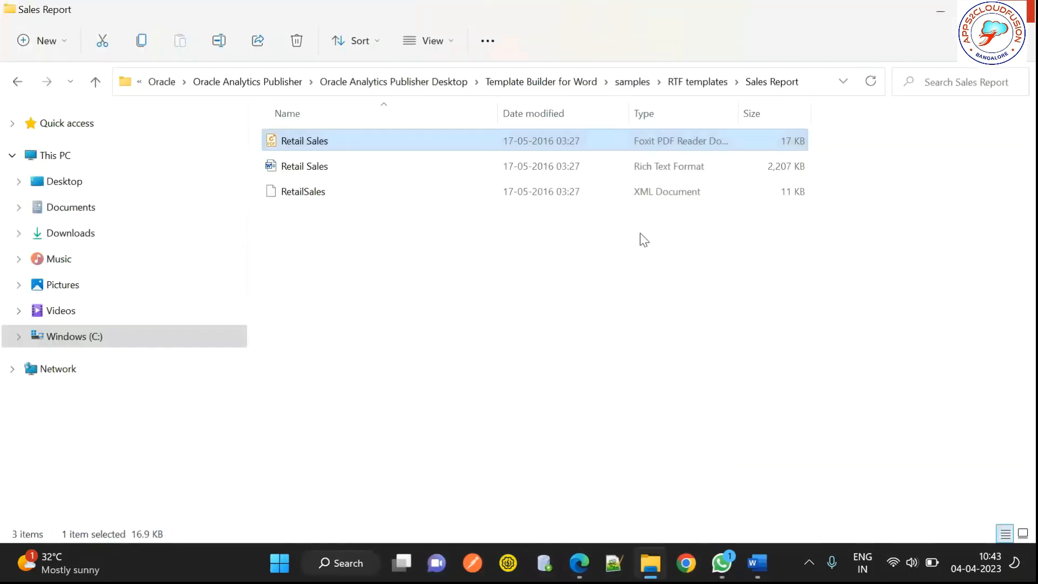
Step: Widen Notepad++'s new 264 pane, launch Excel, and return to the Sales Report folder
left_click(614, 563)
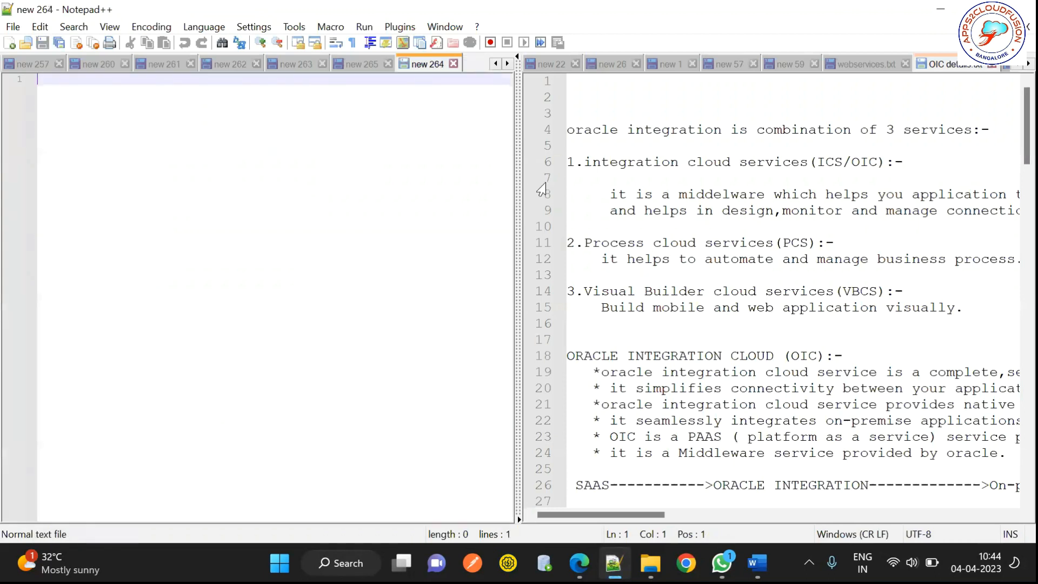
left_click_drag(818, 136, 825, 135)
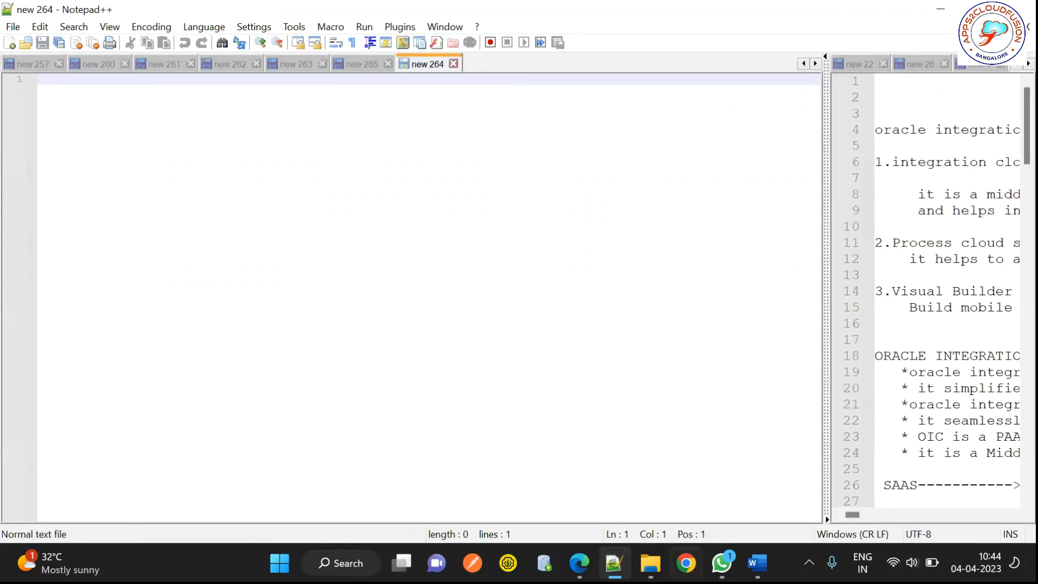
left_click(264, 551)
type("excel")
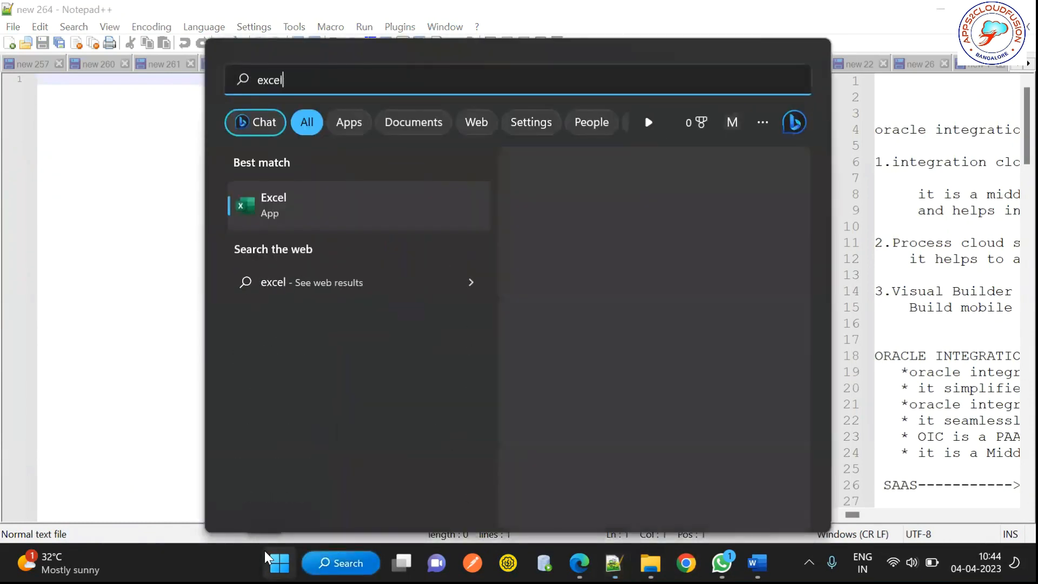
left_click(285, 216)
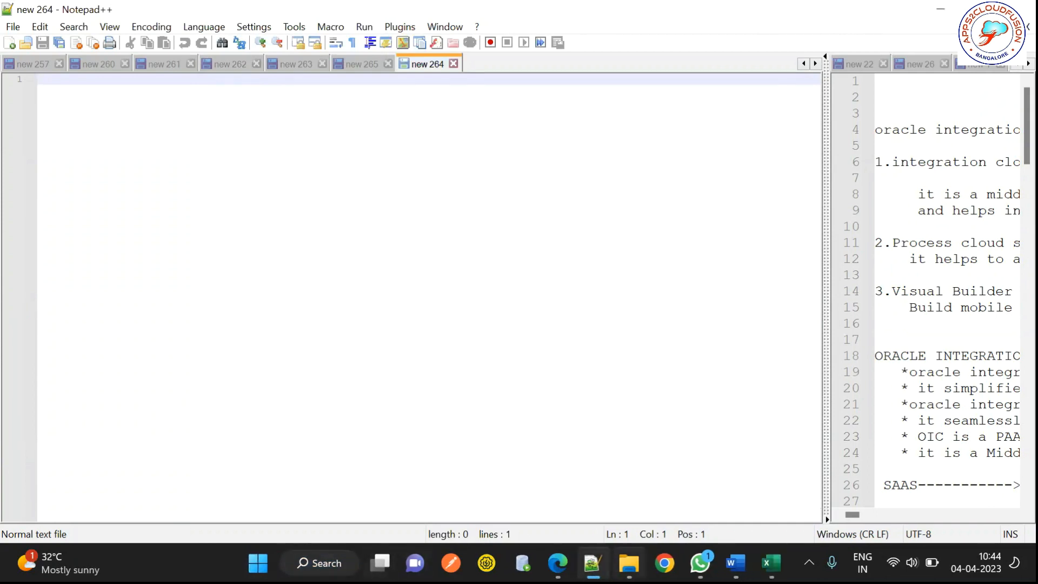
left_click(629, 563)
left_click(469, 357)
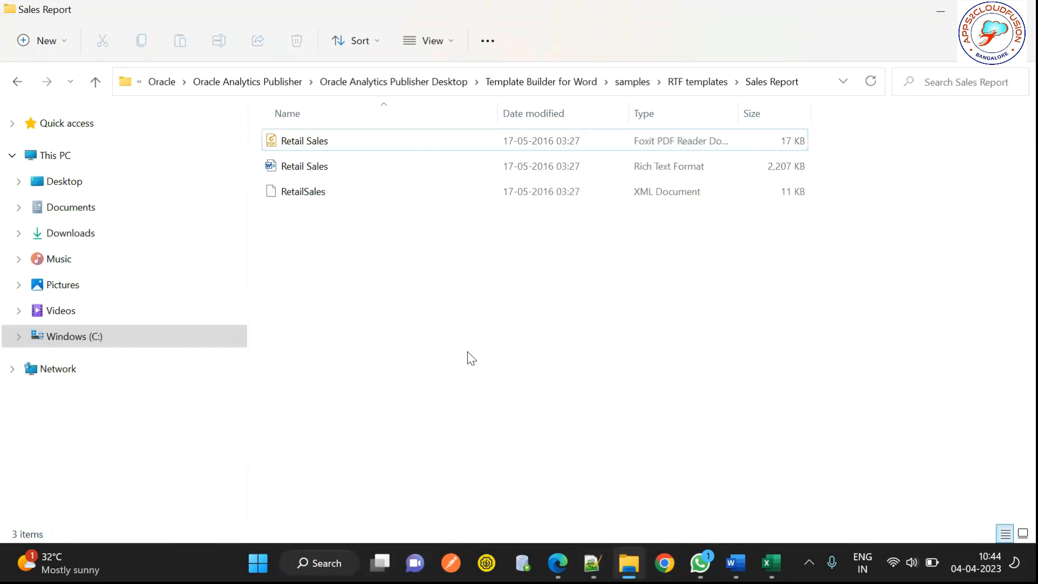
Step: Open the Dynamic Data Columns document from RTF templates > Advanced > Dynamic Columns in Word
key("BackSpace")
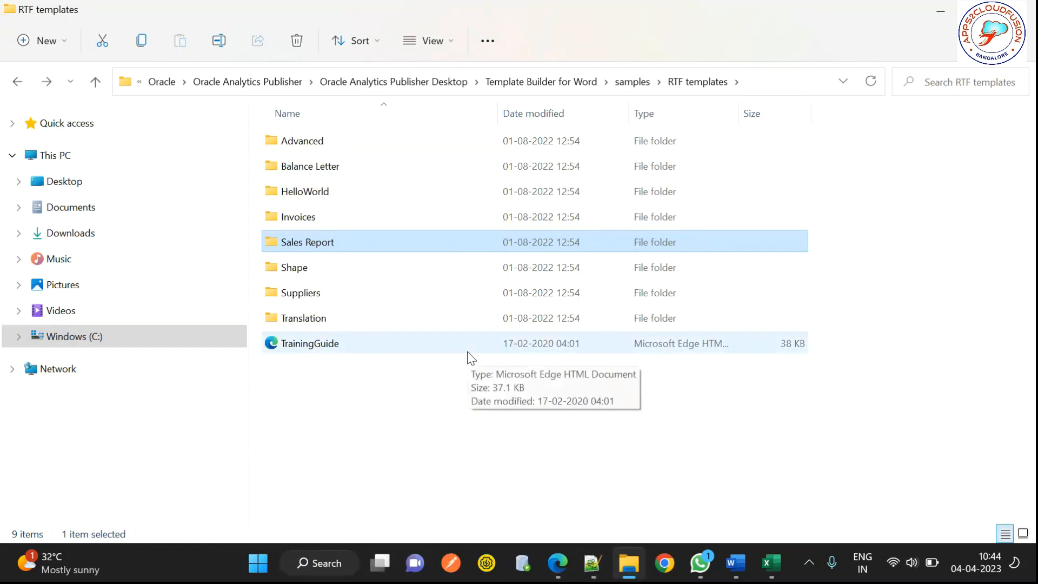
double_click(306, 218)
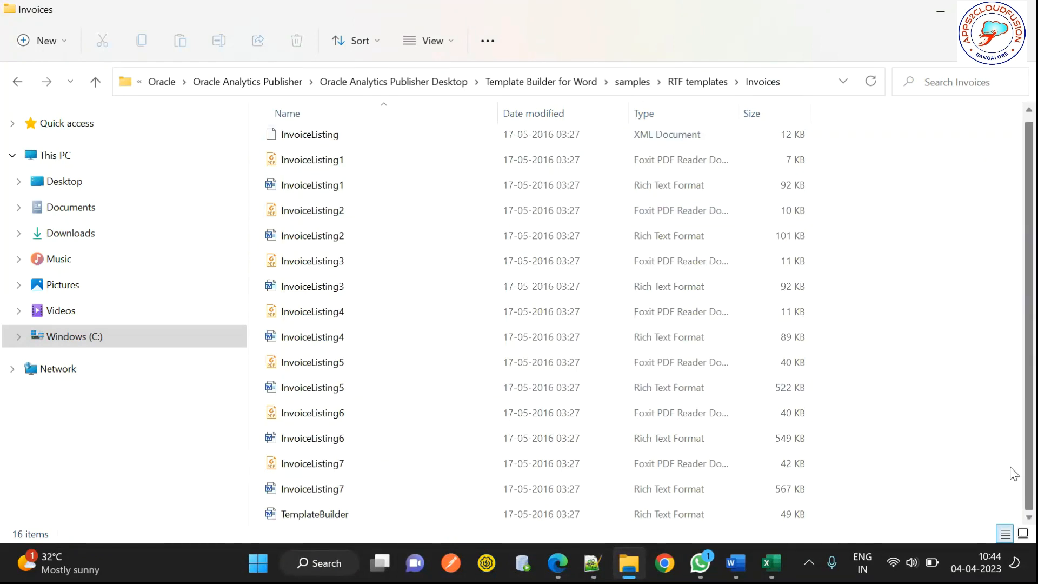
key("alt+Left")
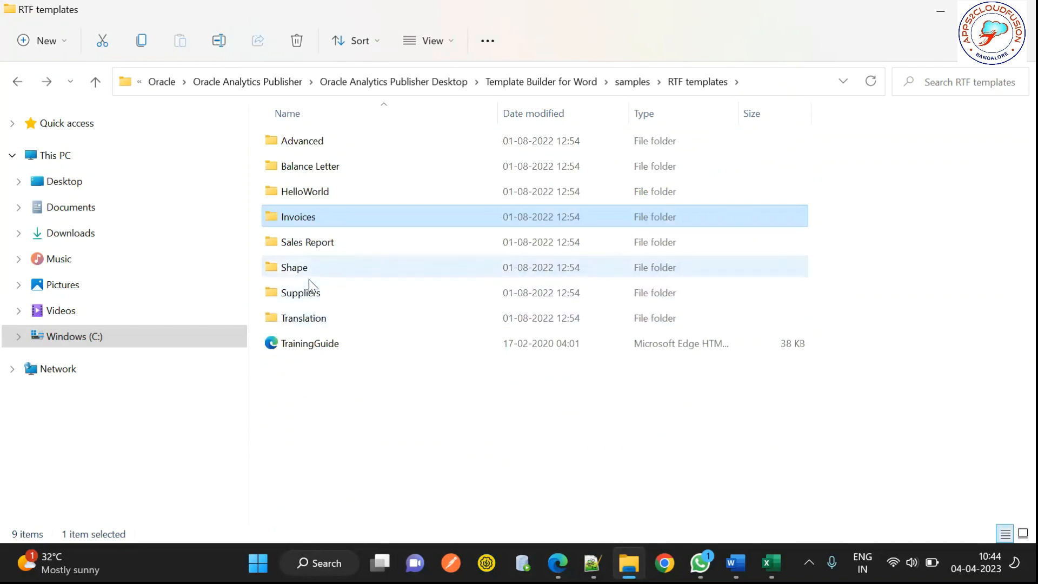
left_click(324, 142)
double_click(324, 142)
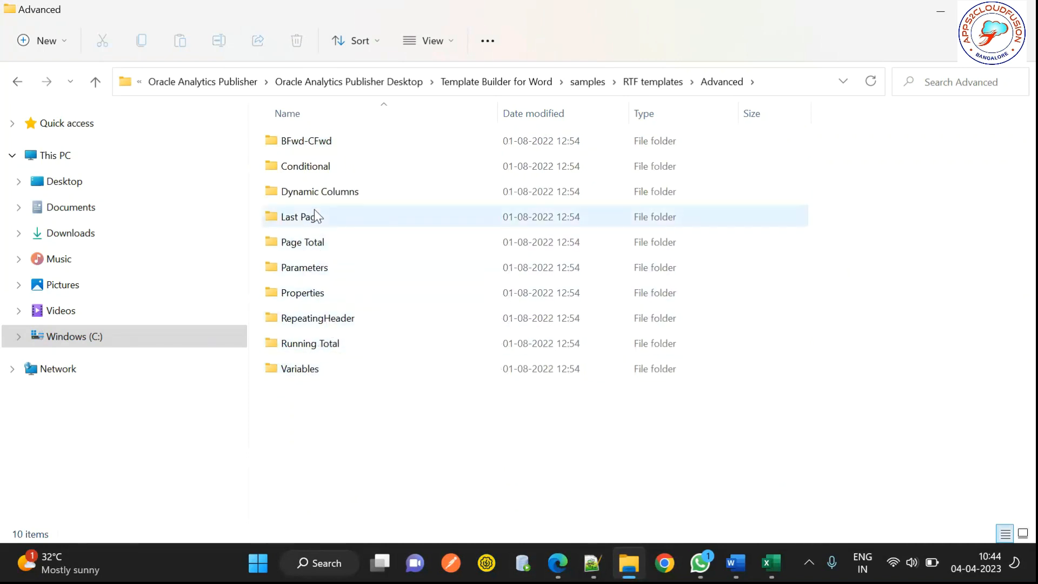
double_click(322, 194)
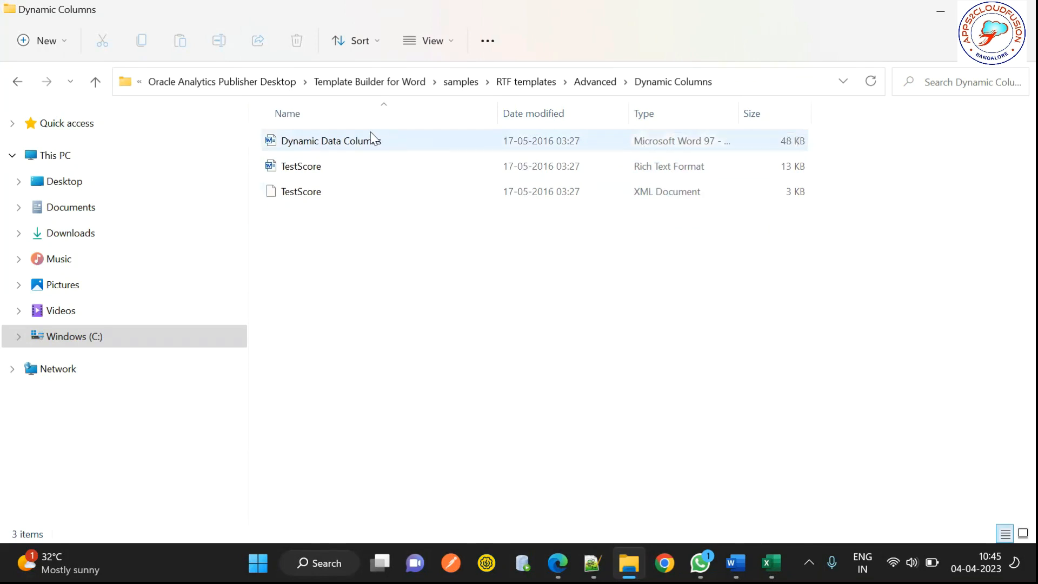
left_click(327, 144)
double_click(327, 144)
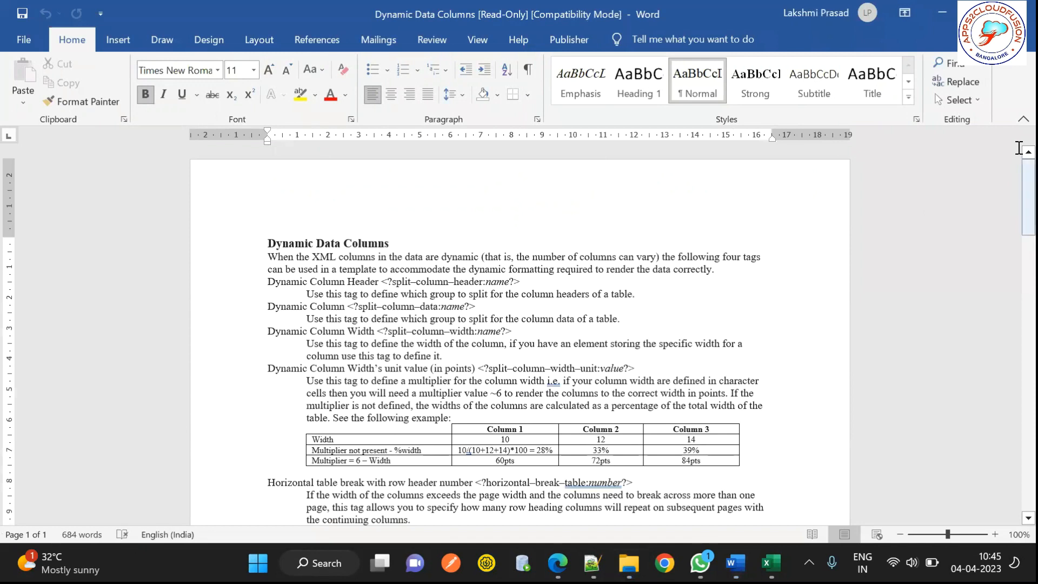
Step: Select the example table's header row, then scroll to page 2's TestScore template and output
left_click_drag(1022, 174, 778, 248)
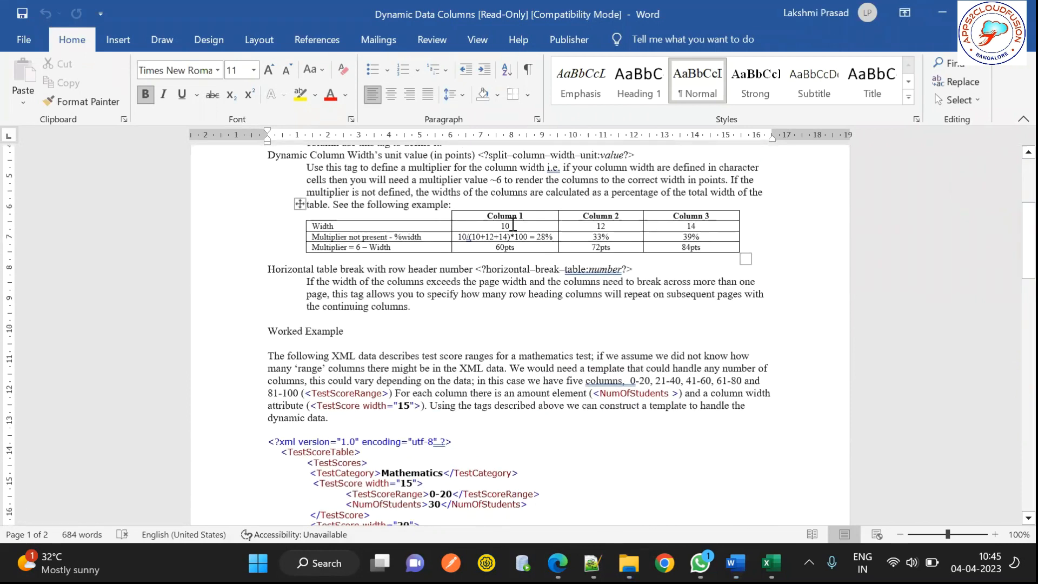
left_click_drag(488, 216, 691, 211)
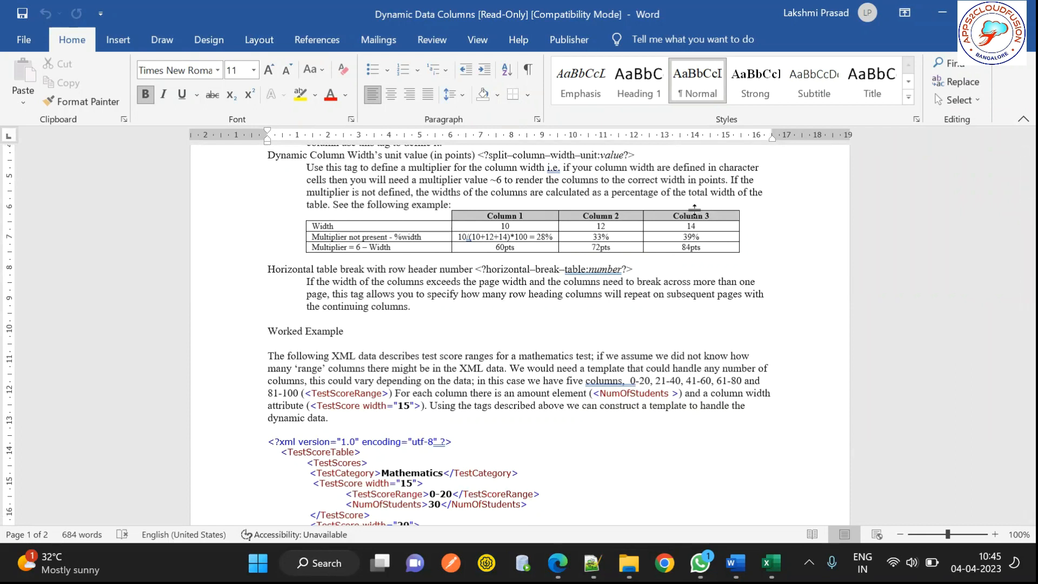
left_click_drag(695, 210, 694, 212)
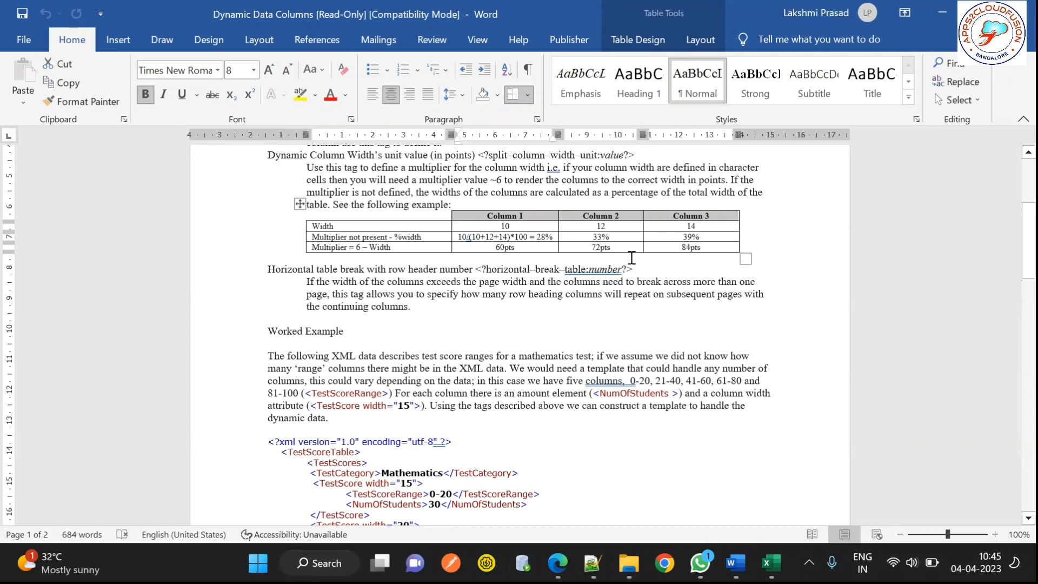
left_click_drag(1022, 262, 1018, 407)
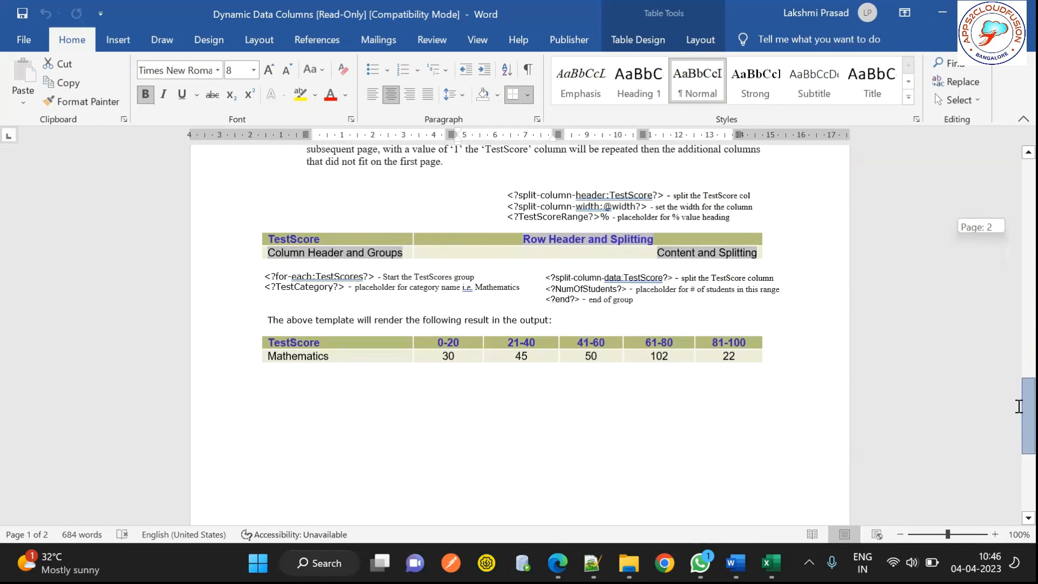
left_click_drag(1018, 407, 1018, 406)
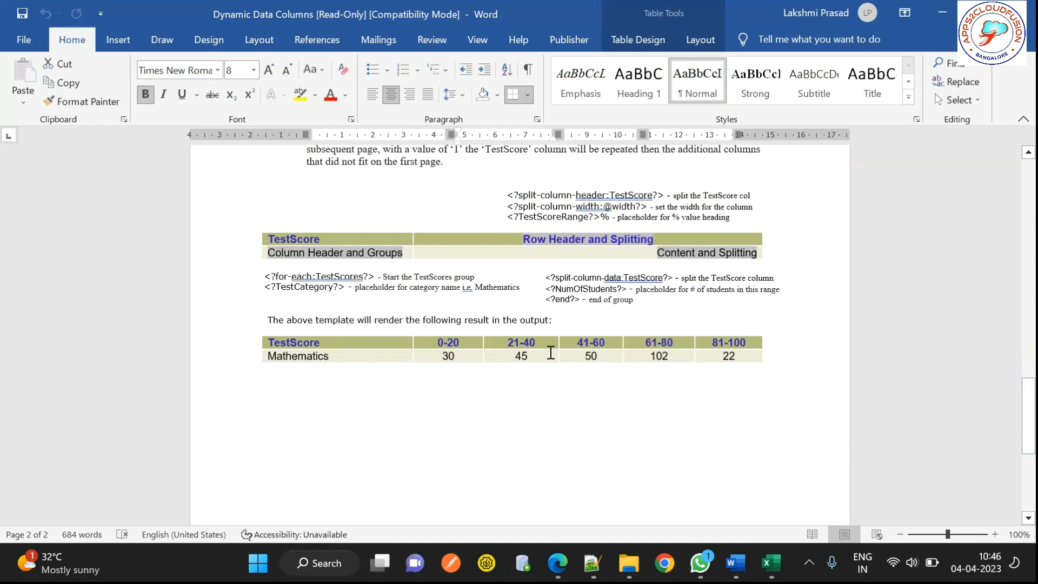
left_click(520, 400)
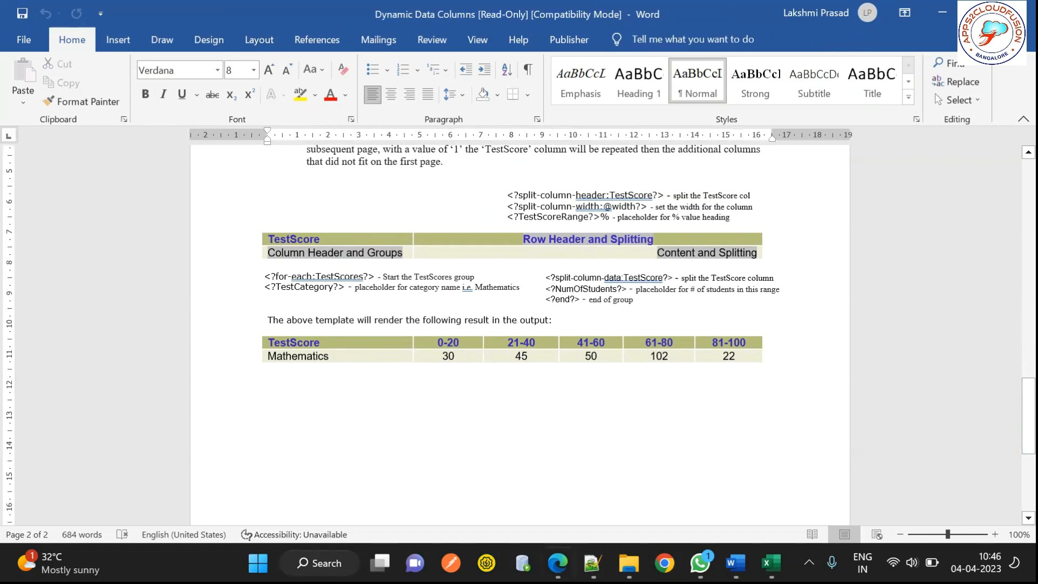
Step: In a new blank workbook, enter Oracle SQL, PLSQL, EBS, Fusion, OIC across F5:J5
left_click(771, 563)
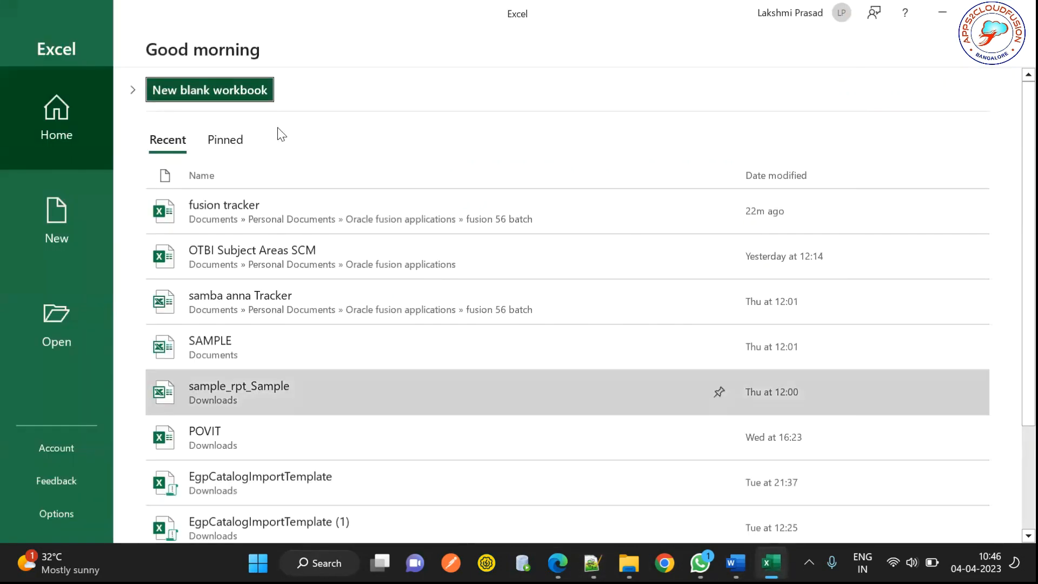
left_click(222, 95)
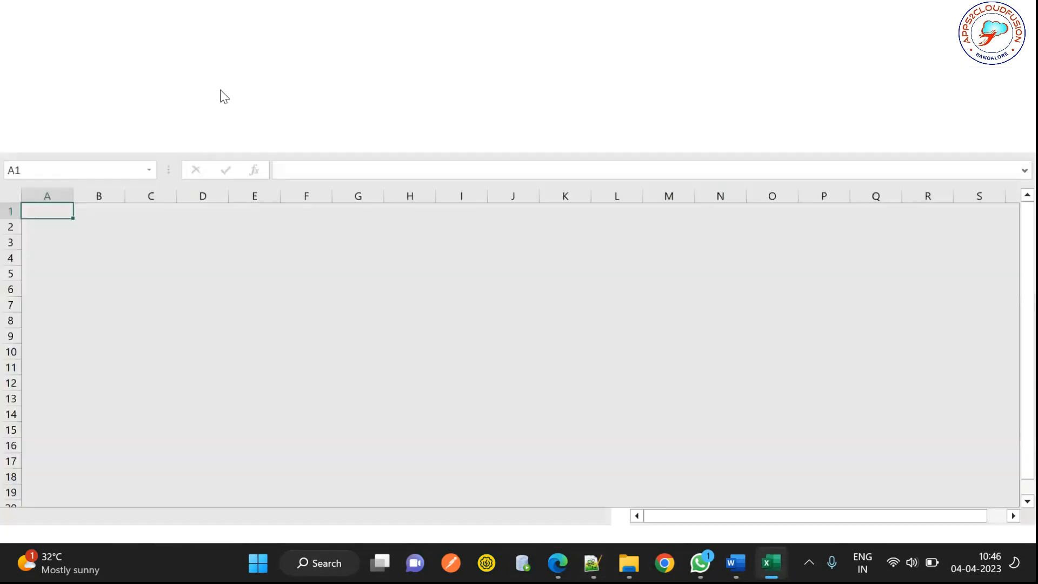
left_click(254, 290)
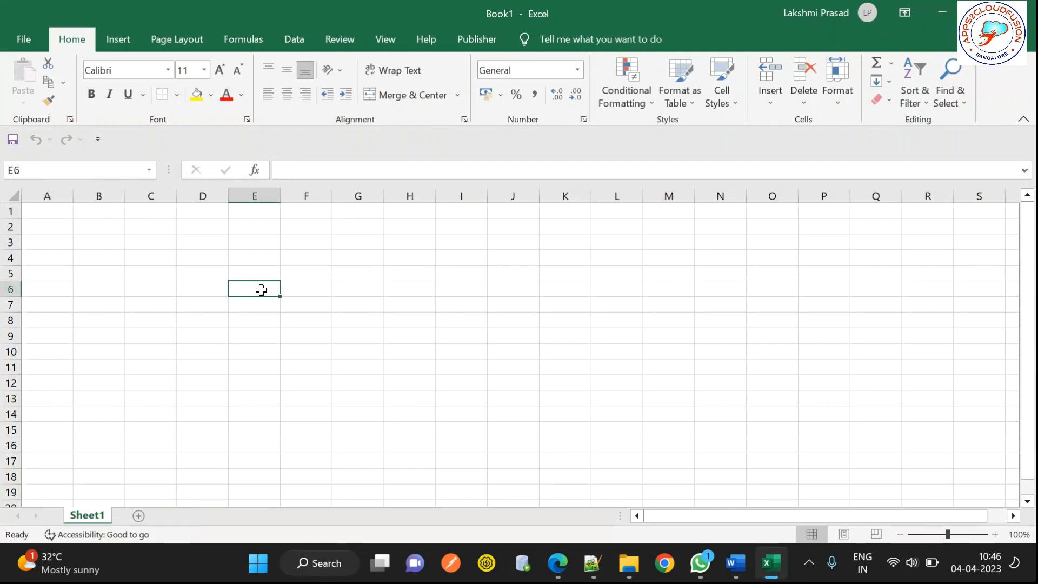
left_click(300, 273)
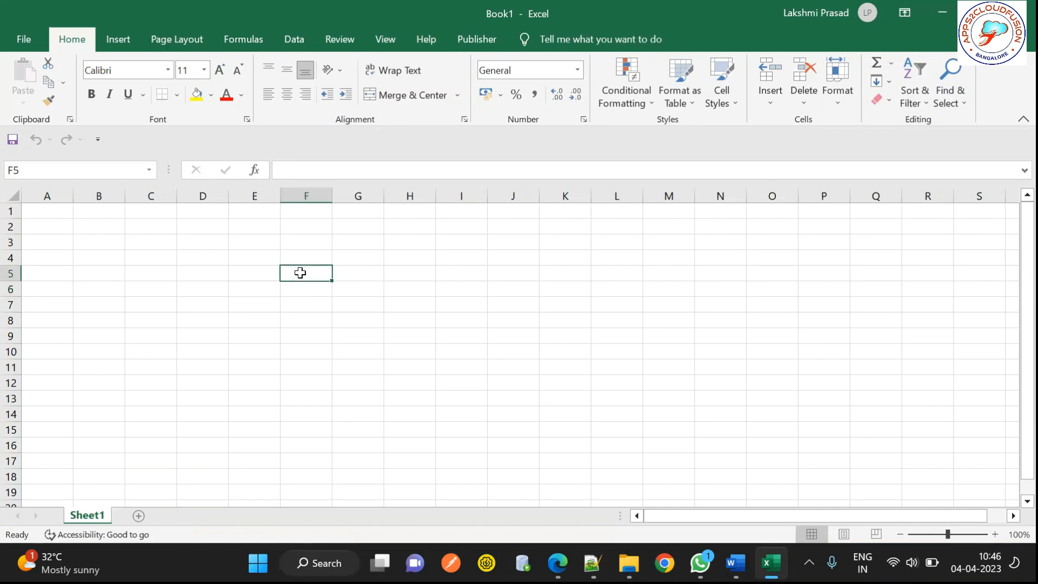
type("Oracle ")
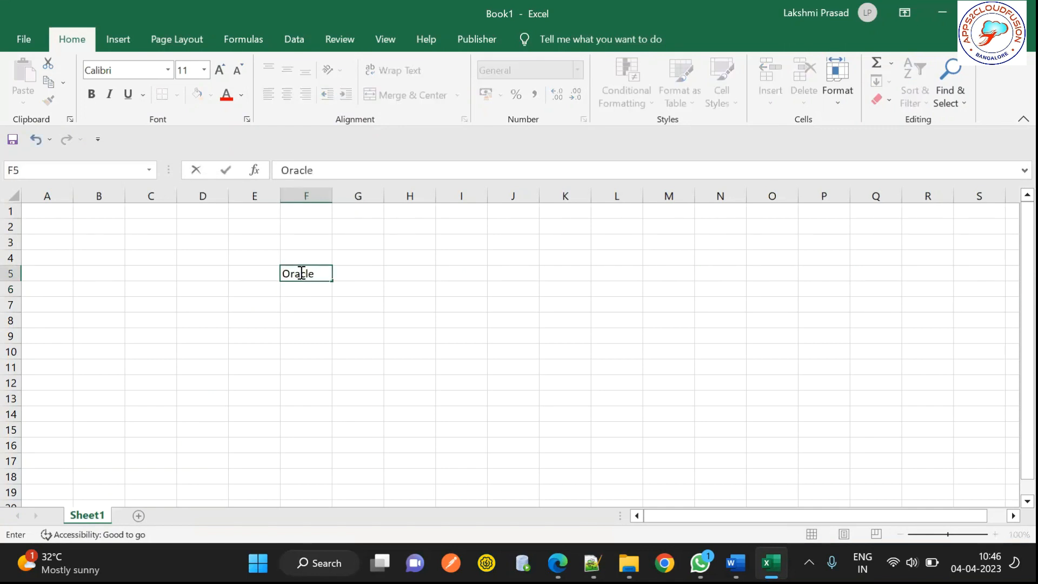
type("SQL")
key("Tab")
type("PLSQL")
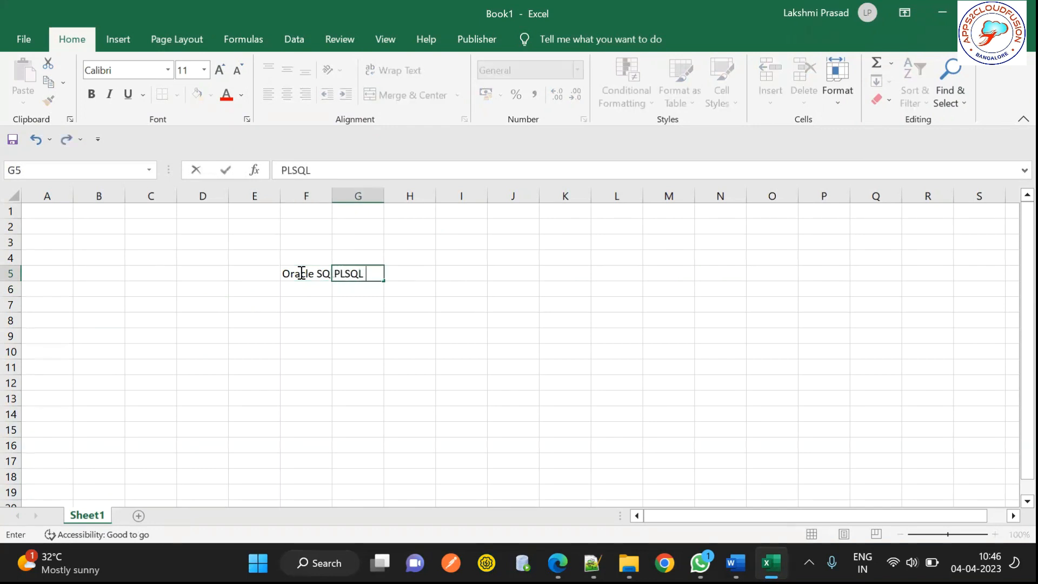
key("Tab")
type("EBS")
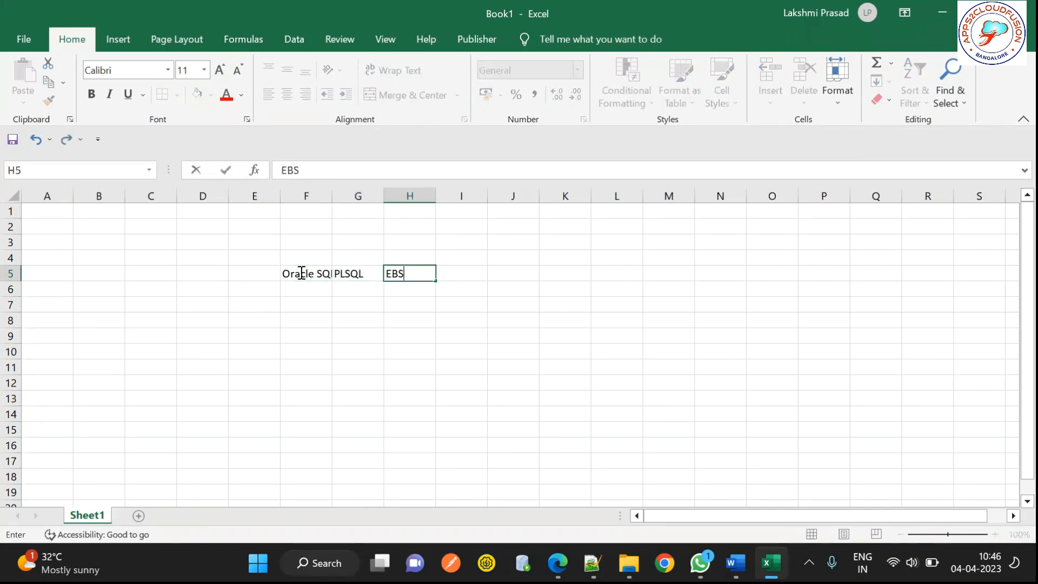
key("Tab")
type("Fusion")
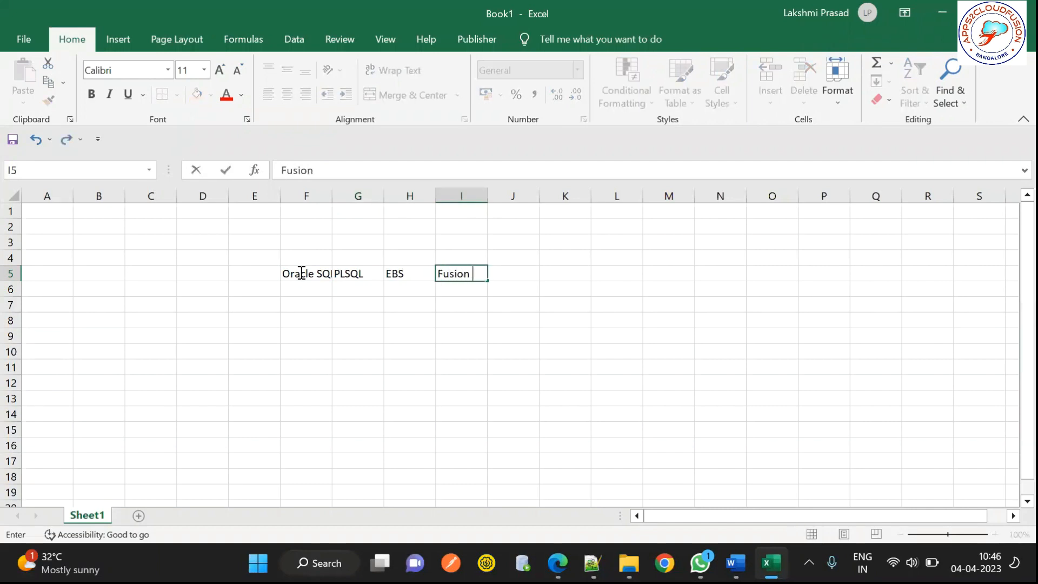
key("Tab")
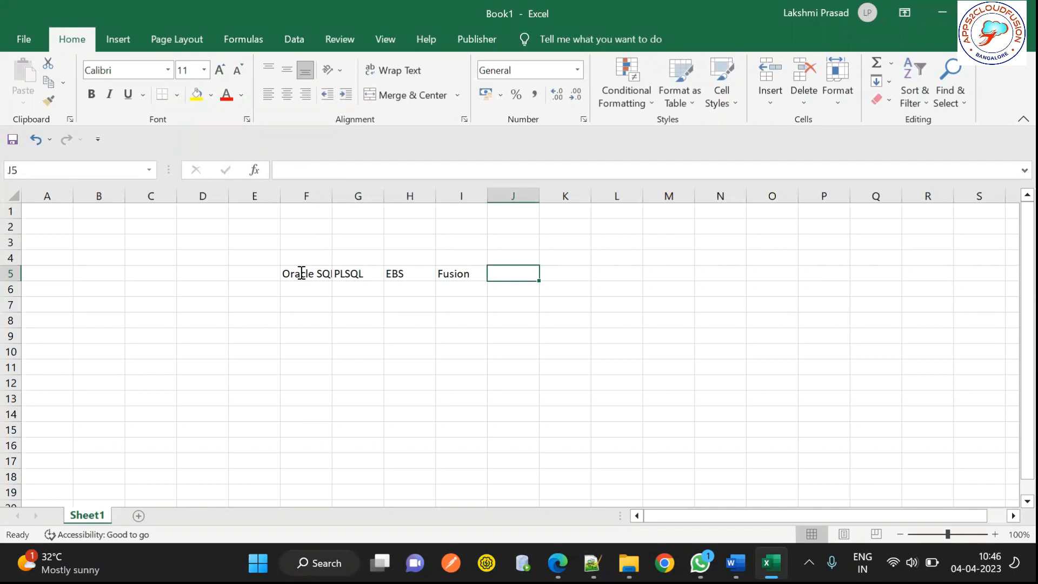
type("OIC")
key("Tab")
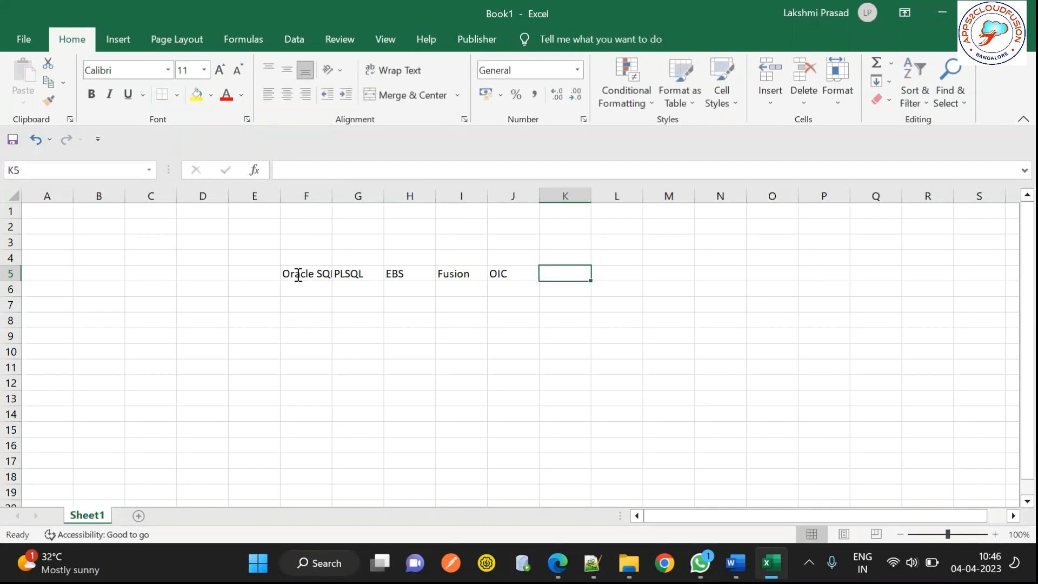
Step: Add the title Apps2CloudFusion in F3 and autofit column F to fit it
double_click(332, 197)
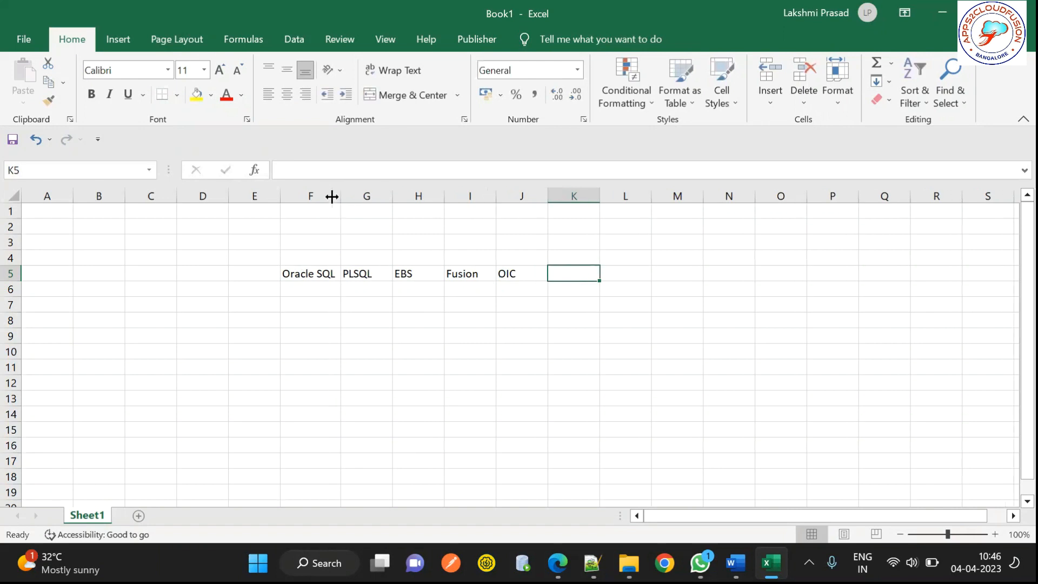
left_click(317, 244)
type("Ap")
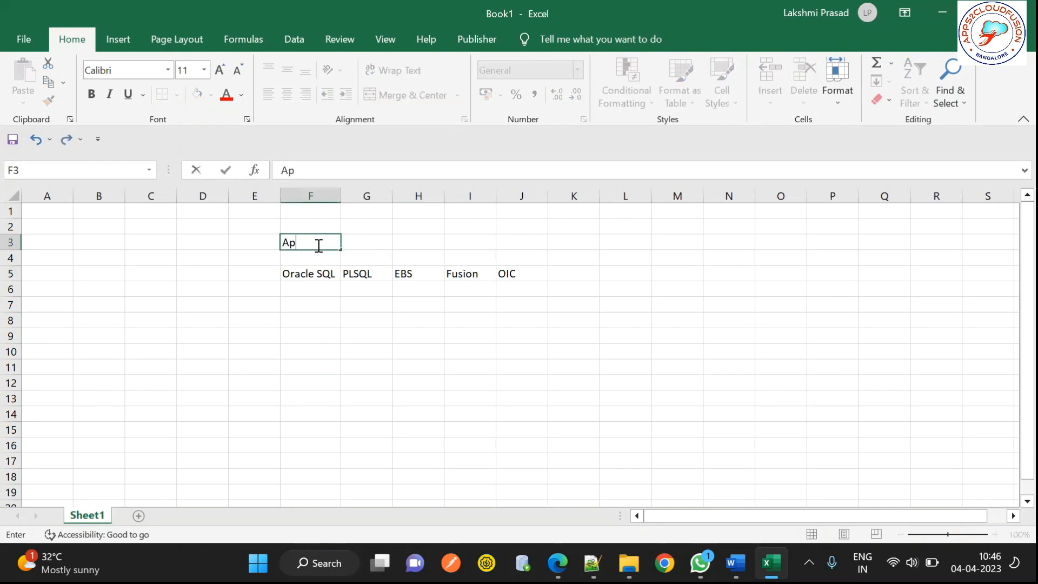
type("ps2CloudFusion")
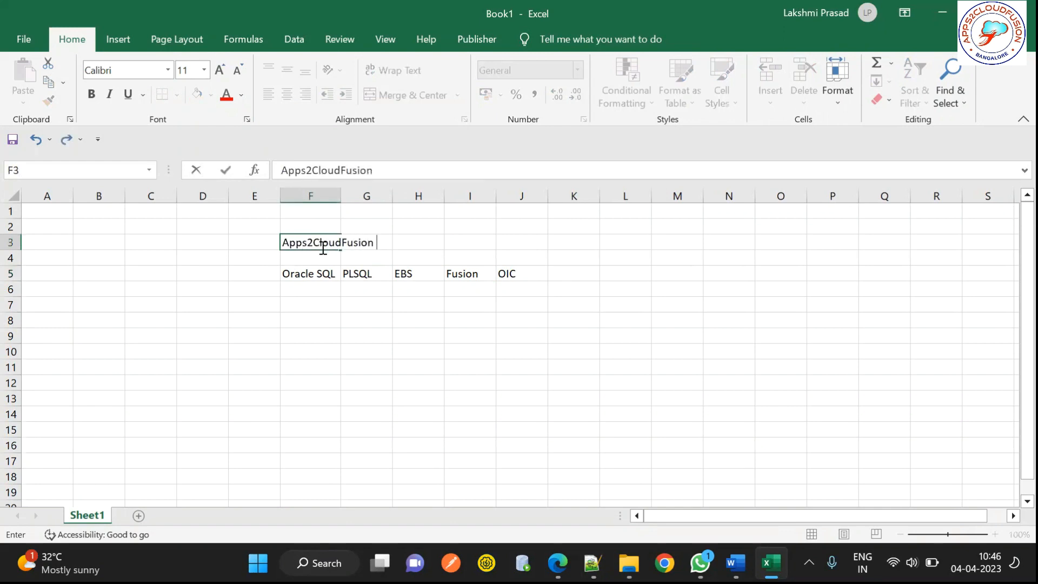
key("Return")
double_click(342, 198)
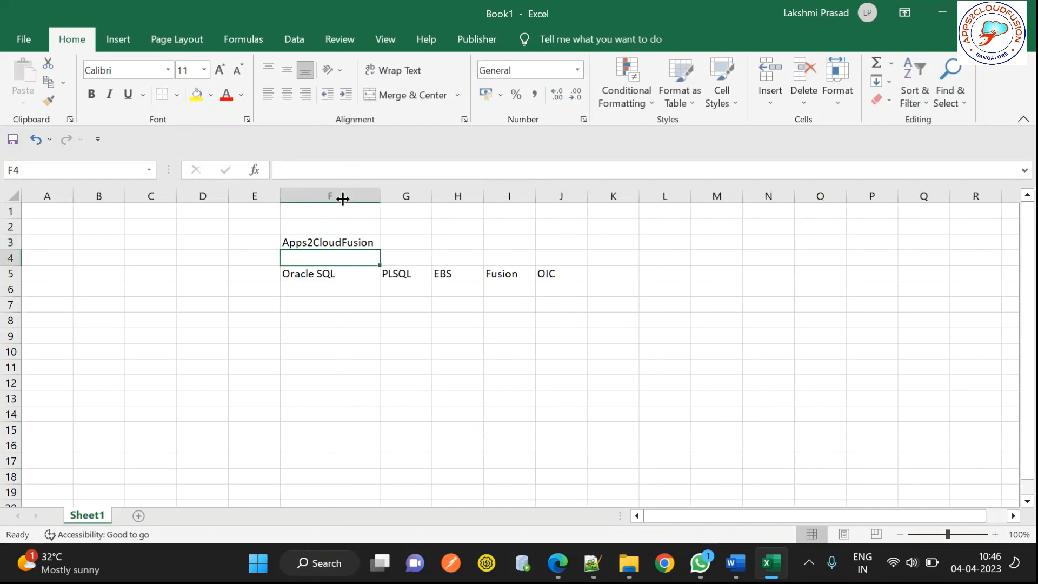
left_click(308, 272)
left_click_drag(308, 271, 557, 271)
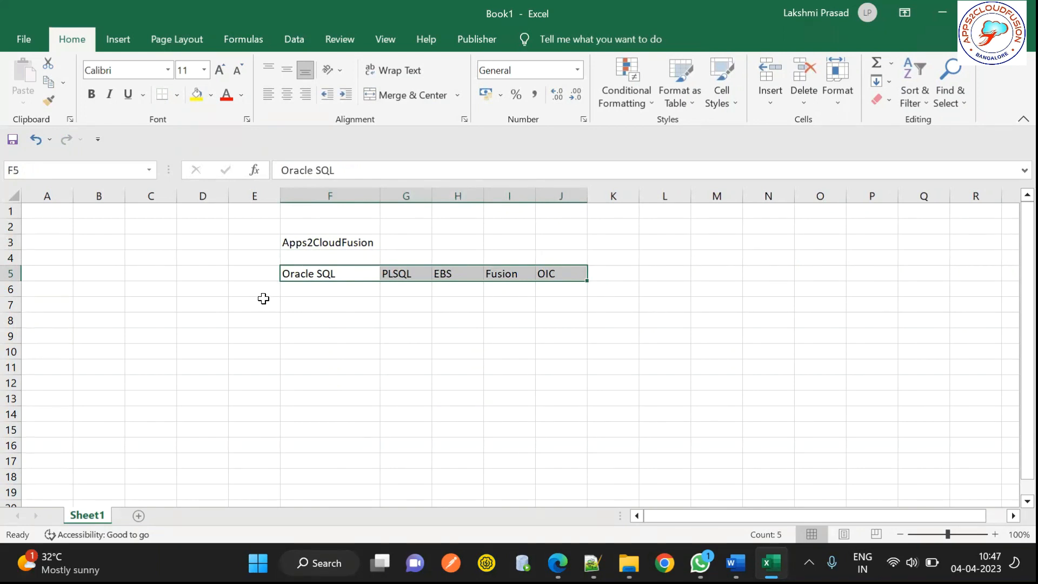
Step: Move PLSQL and EBS from G5 and H5 down into F6 and F7
left_click(263, 299)
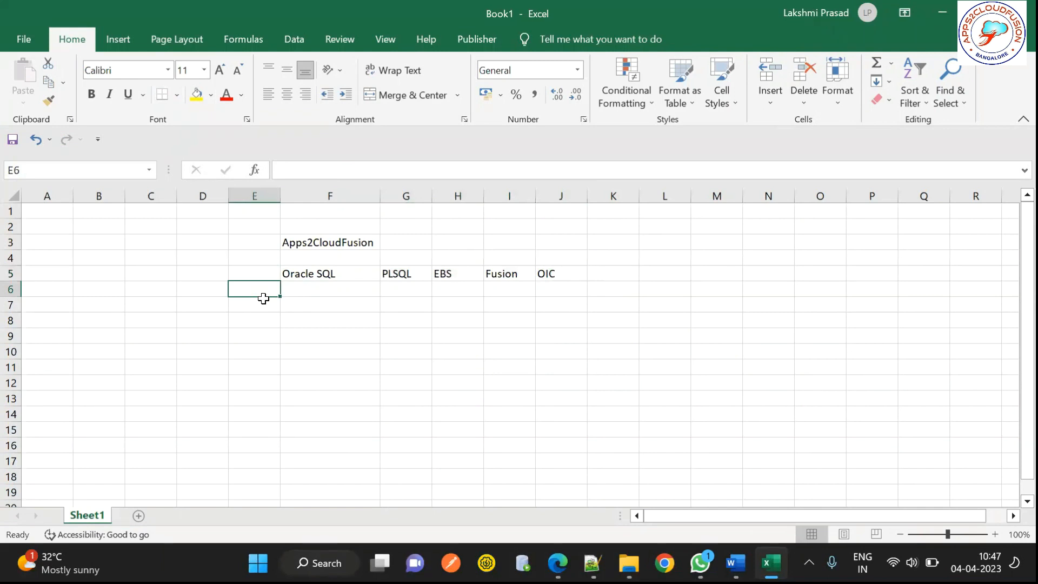
left_click_drag(394, 273, 541, 269)
left_click(415, 273)
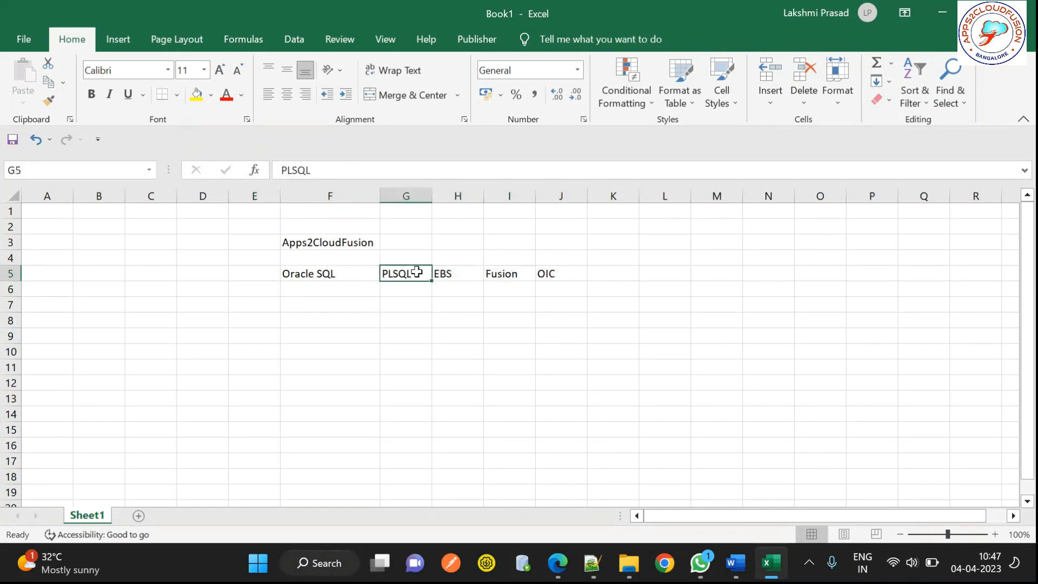
key("ctrl+c")
left_click(329, 292)
key("Return")
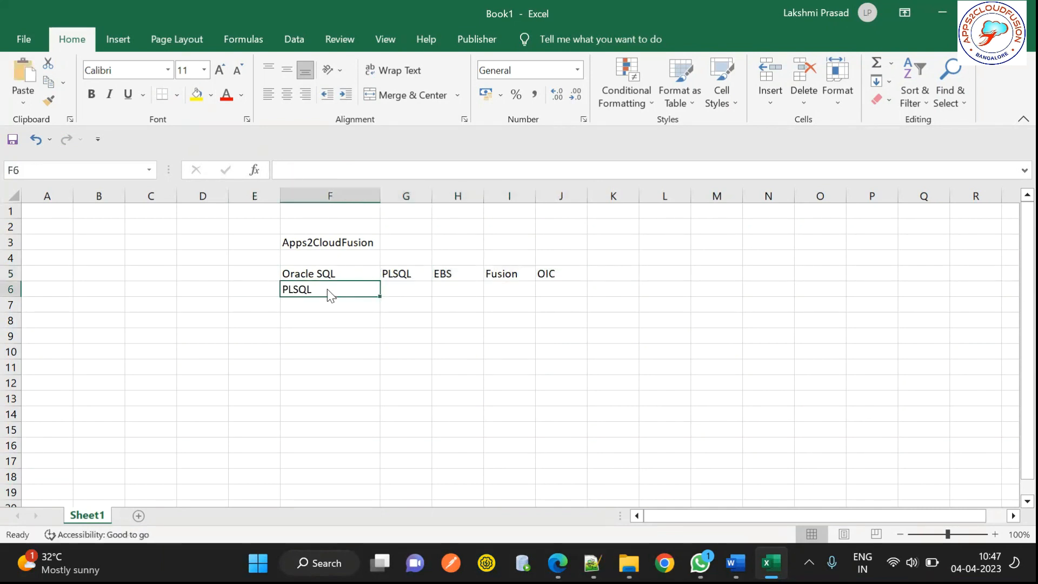
left_click(442, 274)
key("ctrl+c")
left_click(304, 303)
key("Return")
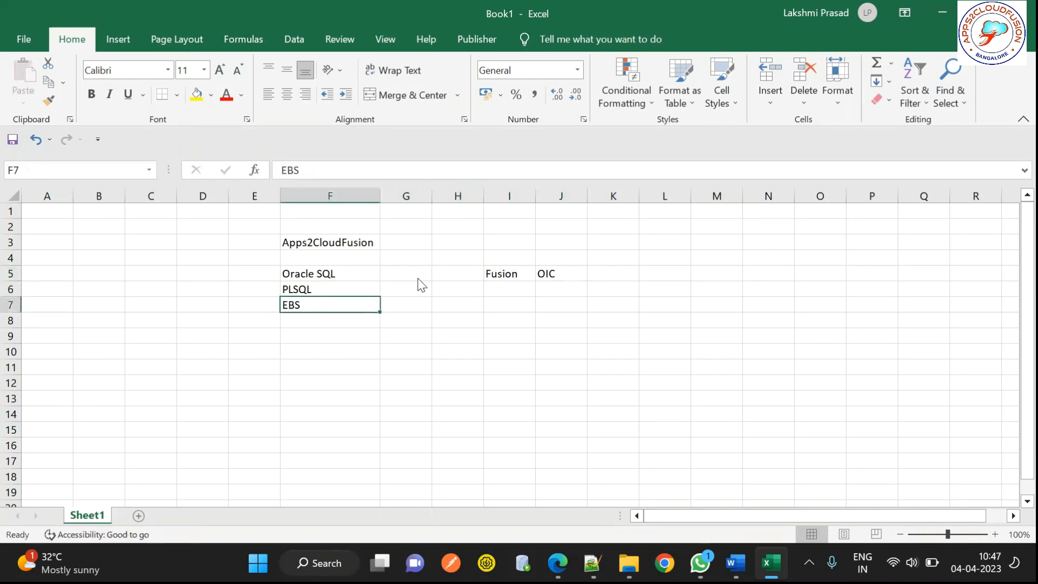
Step: Move Fusion and OIC from I5 and J5 down into F8 and F9
left_click(497, 279)
key("ctrl+x")
left_click(299, 318)
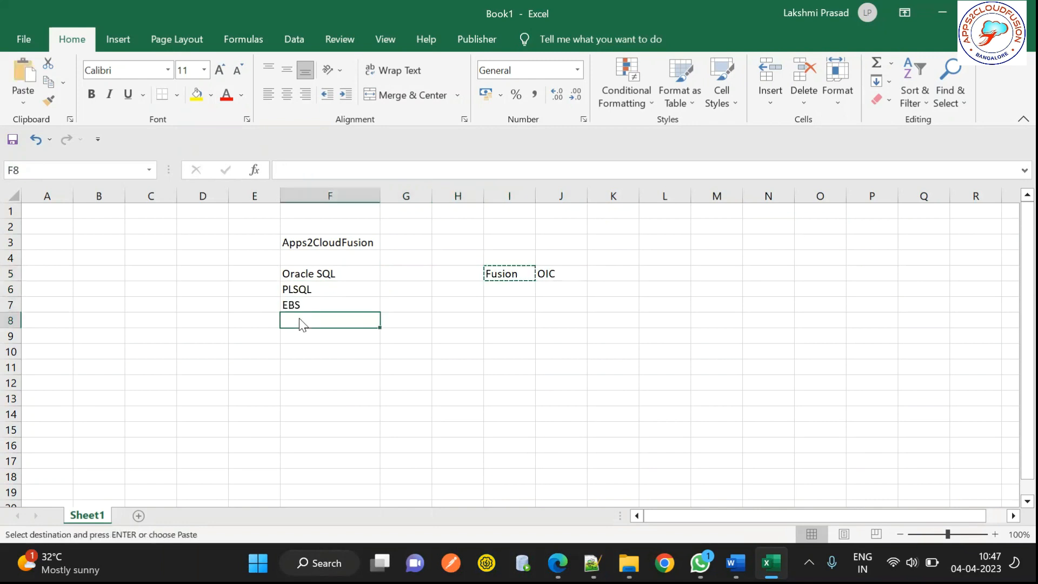
key("Return")
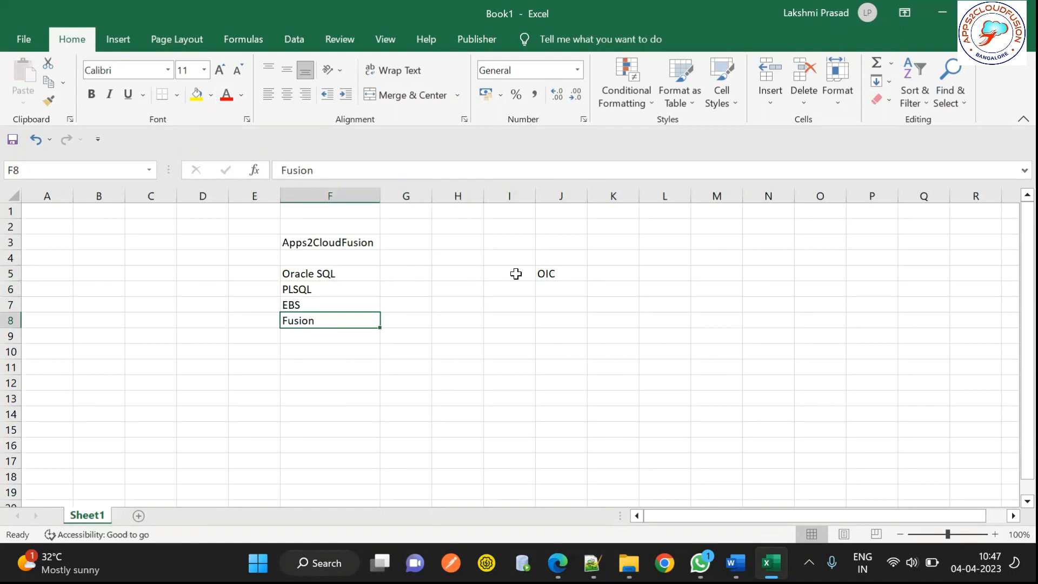
left_click(550, 273)
key("ctrl+x")
left_click(314, 335)
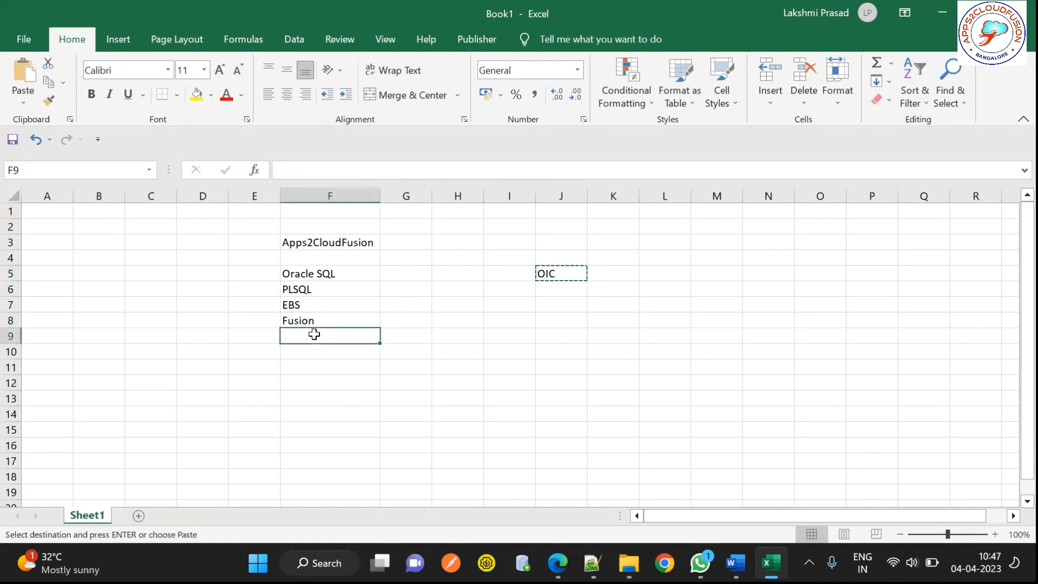
key("Return")
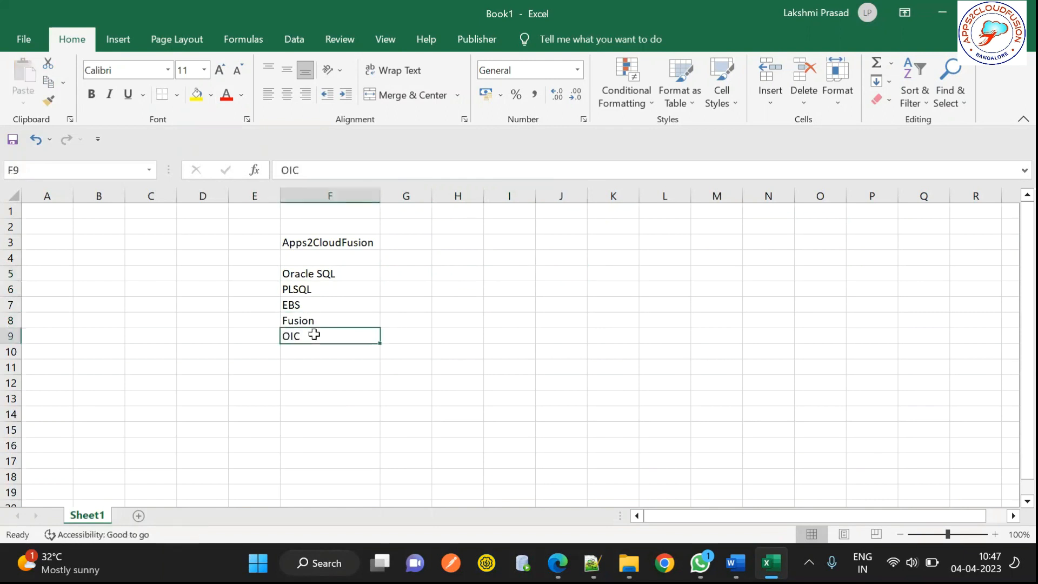
left_click(410, 260)
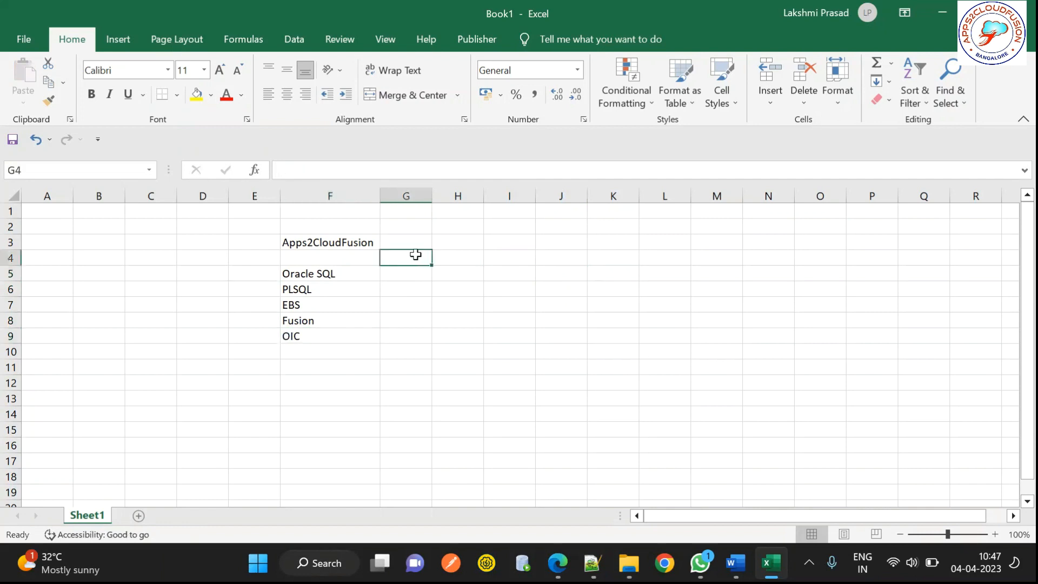
Step: Enter year headings 2016, 2017, 2018, 2019, 2020, 2022, 2023 across G4:M4
left_click(303, 259)
type("20")
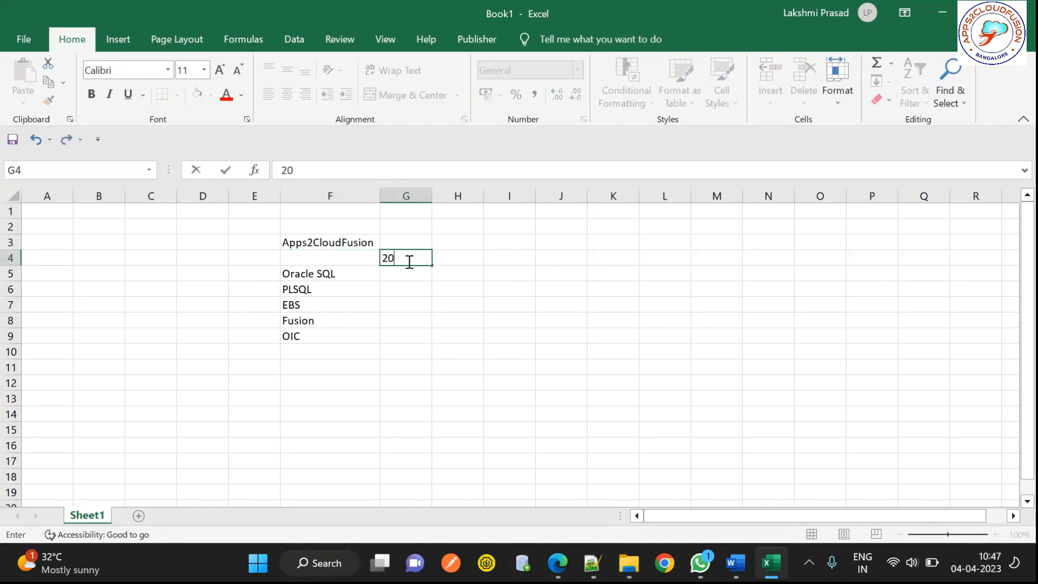
type("16")
key("Tab")
type("2017")
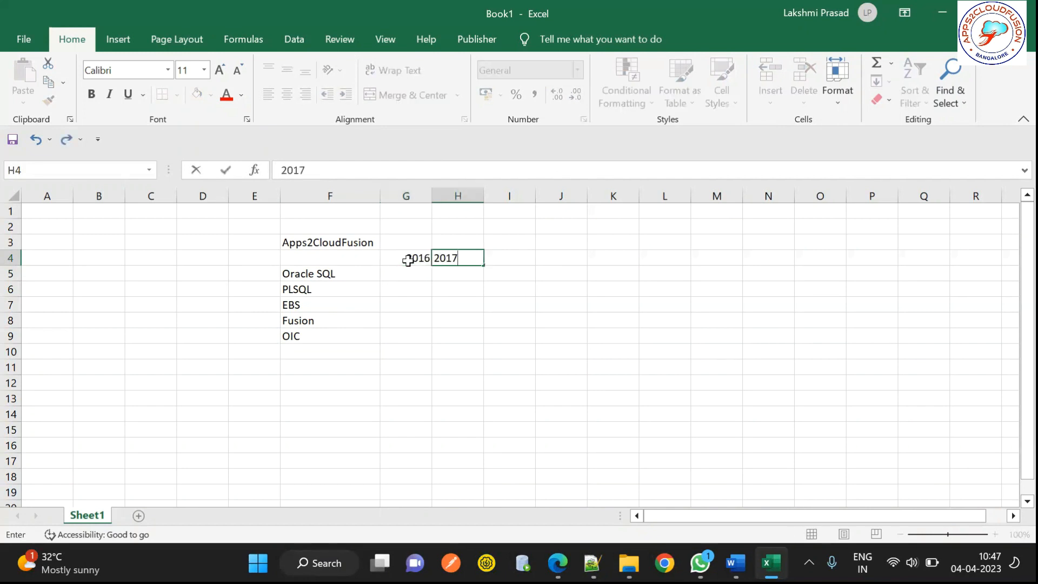
key("Tab")
type("2018")
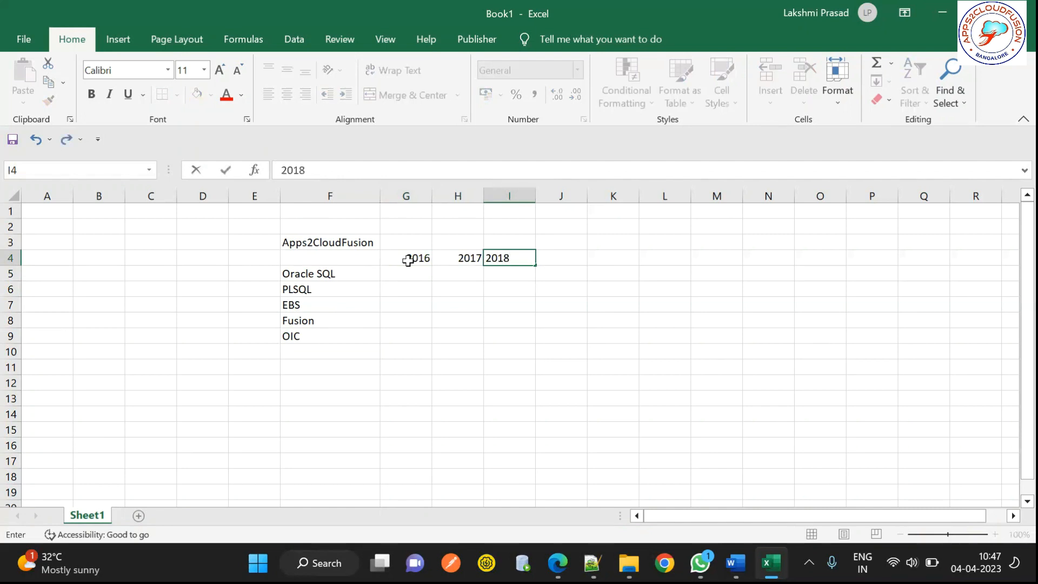
key("Tab")
type("2019")
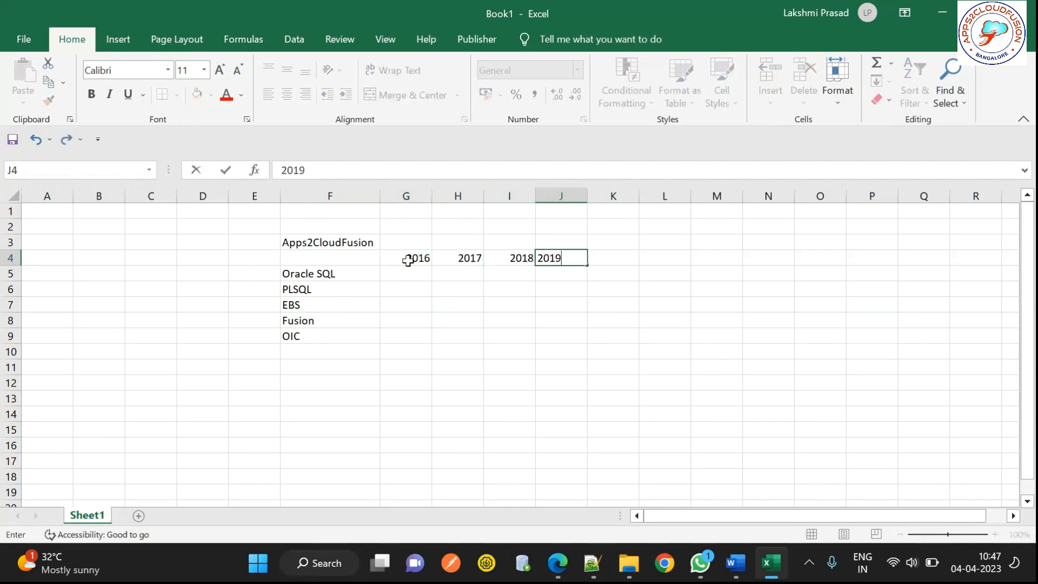
key("Tab")
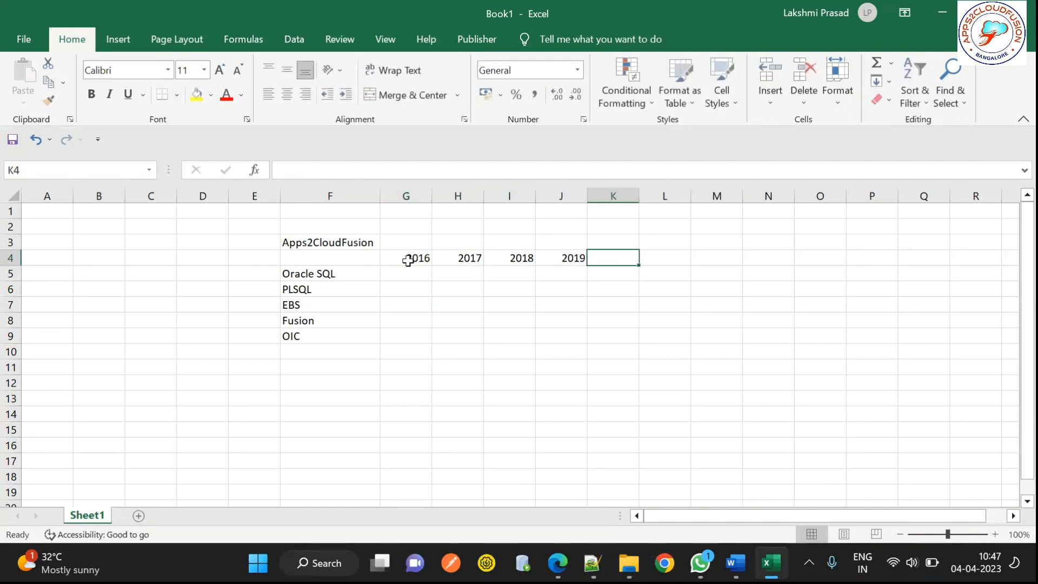
type("2020")
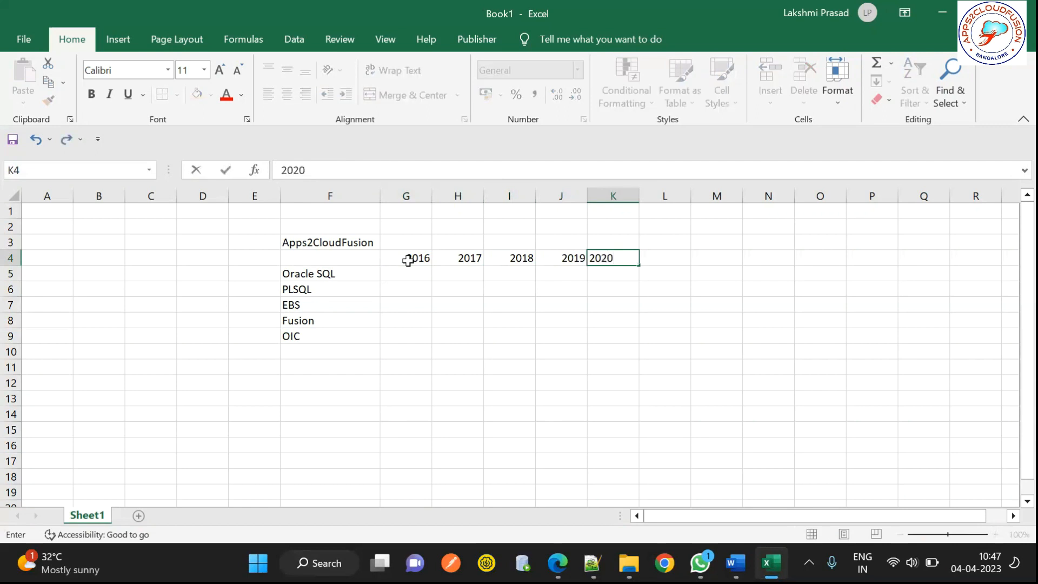
key("Tab")
type("2022")
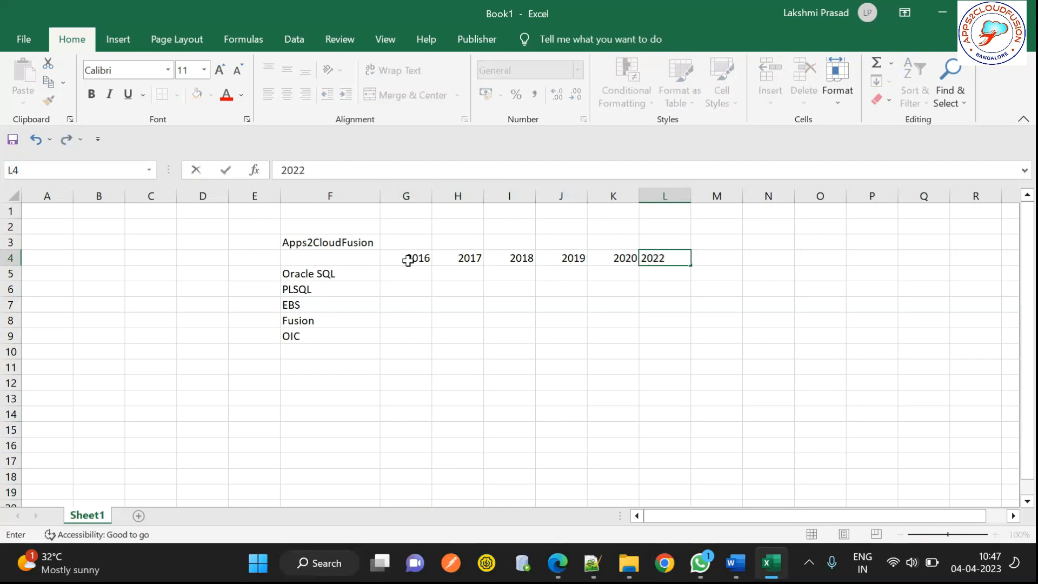
key("Tab")
type("2023")
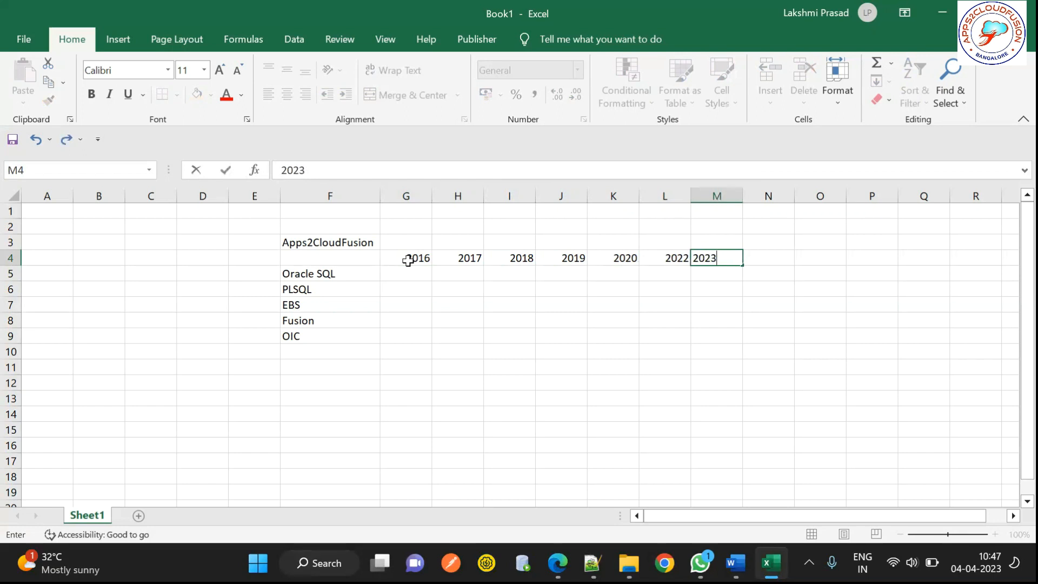
key("Tab")
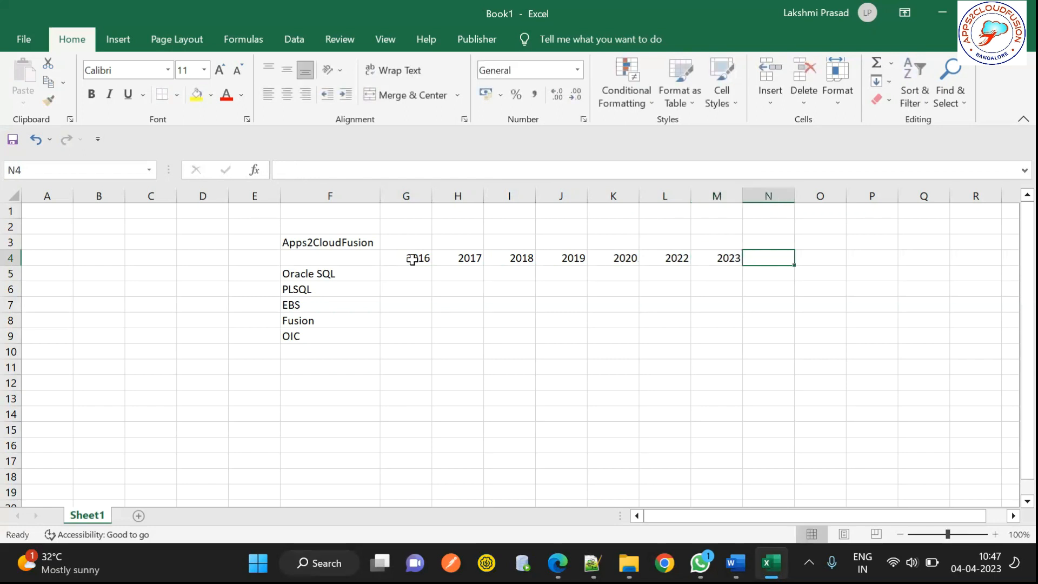
left_click(404, 286)
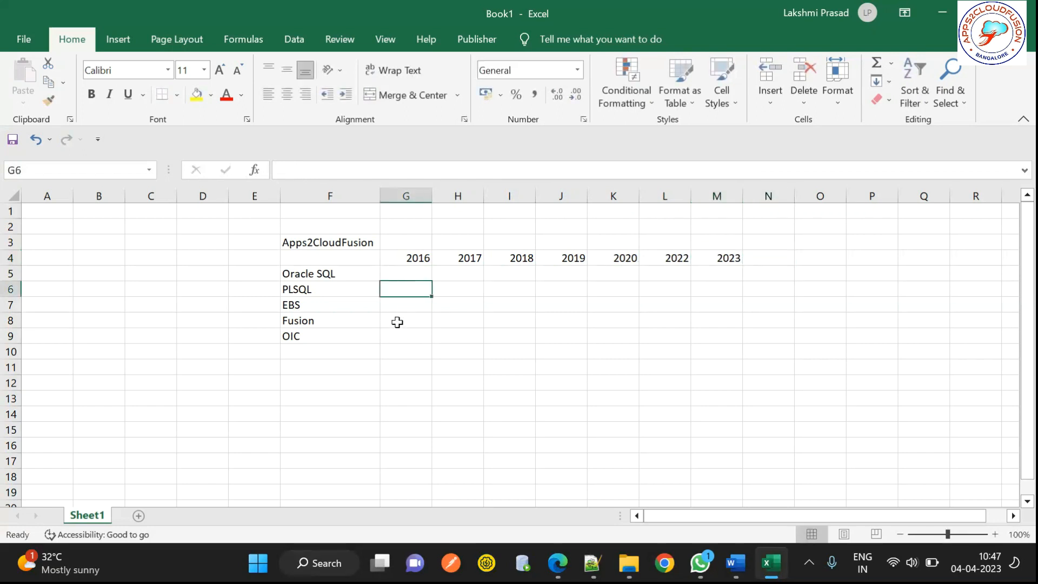
Step: Enter the 2016 scores: 20 for EBS, 10 for PLSQL and 9 for Oracle SQL
left_click(414, 321)
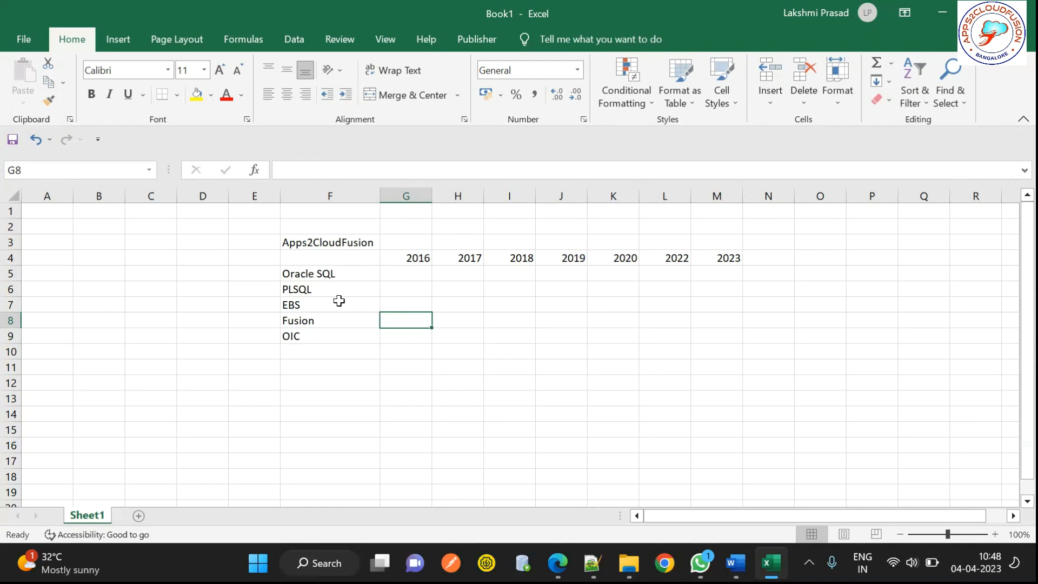
left_click(418, 302)
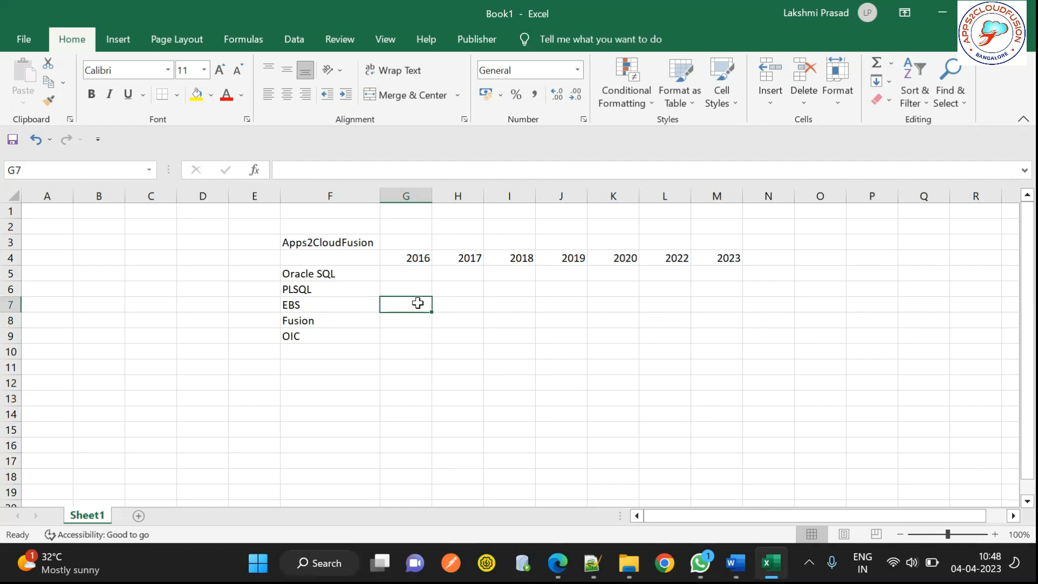
type("20")
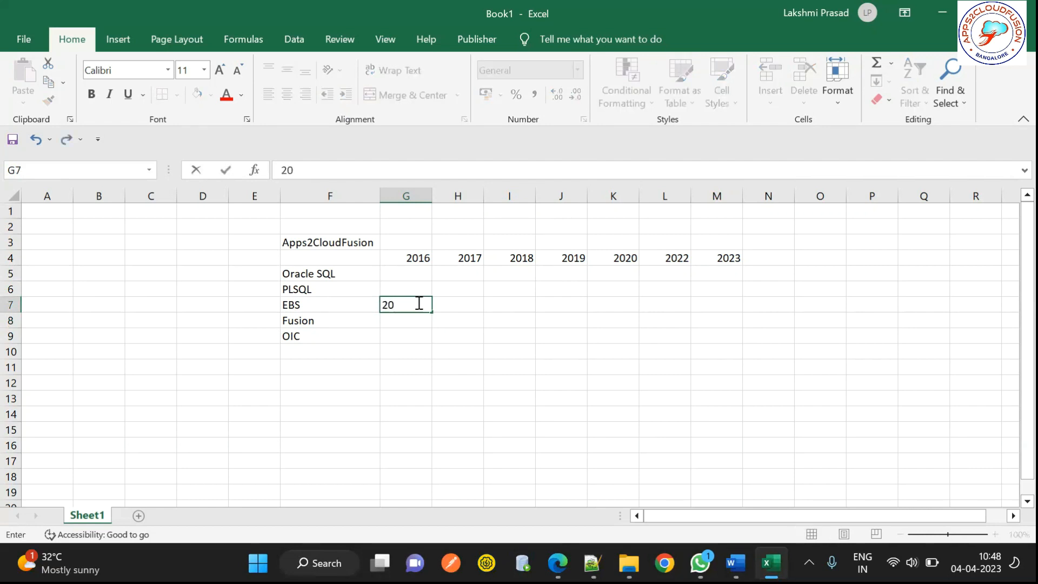
key("Tab")
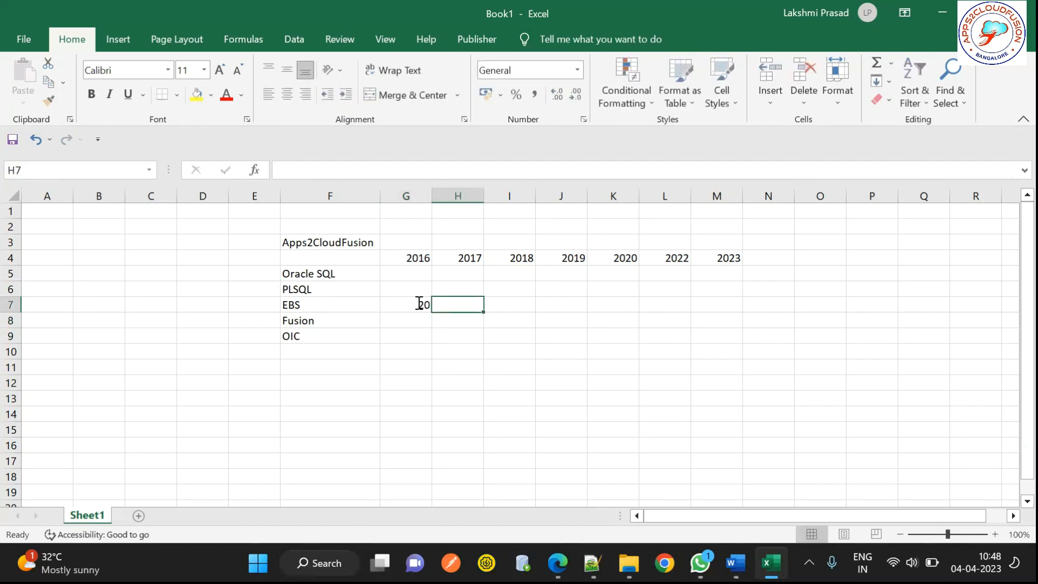
left_click(411, 305)
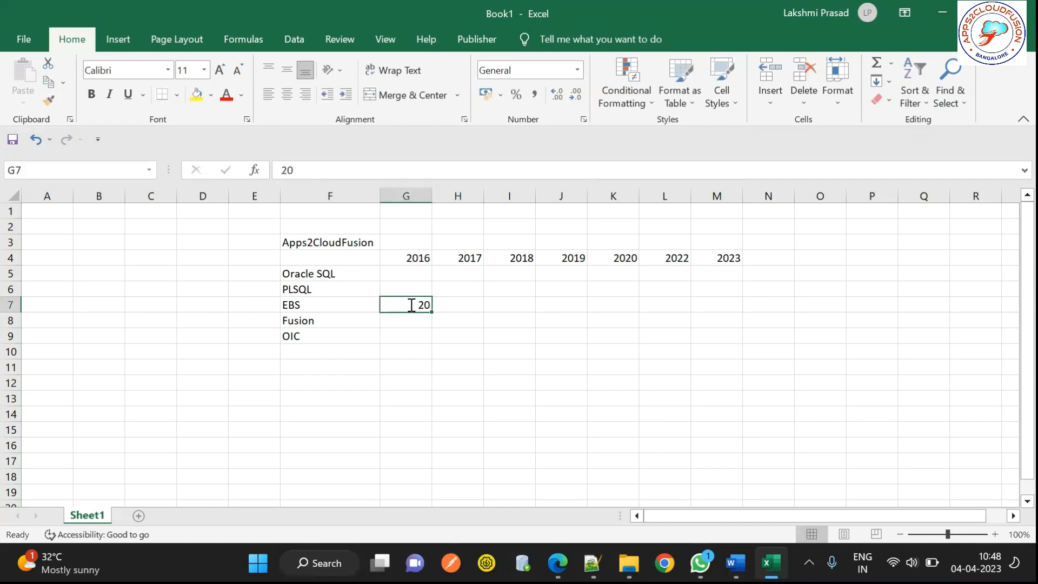
left_click(422, 260)
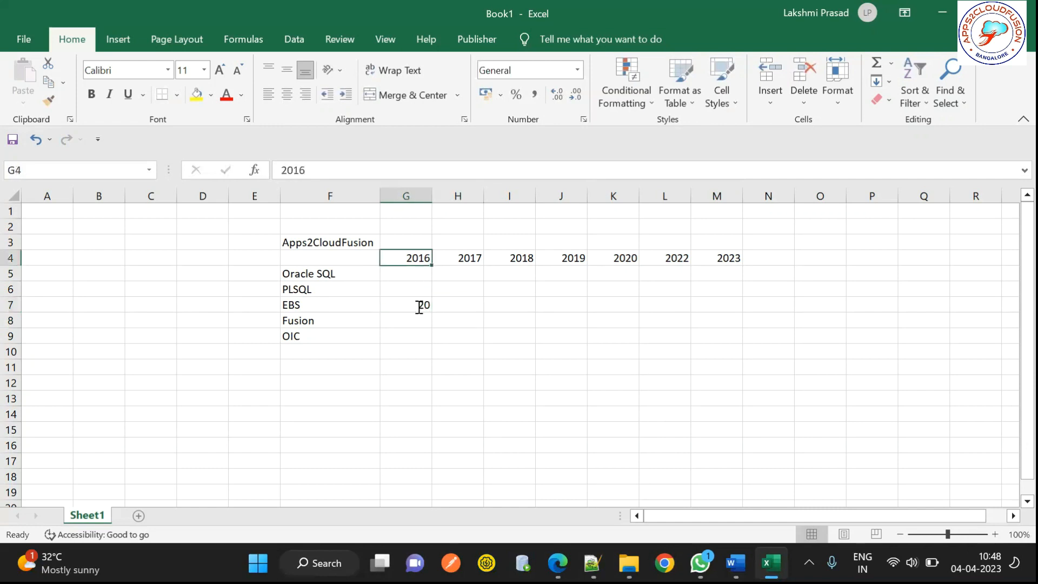
left_click(315, 303)
left_click(406, 307)
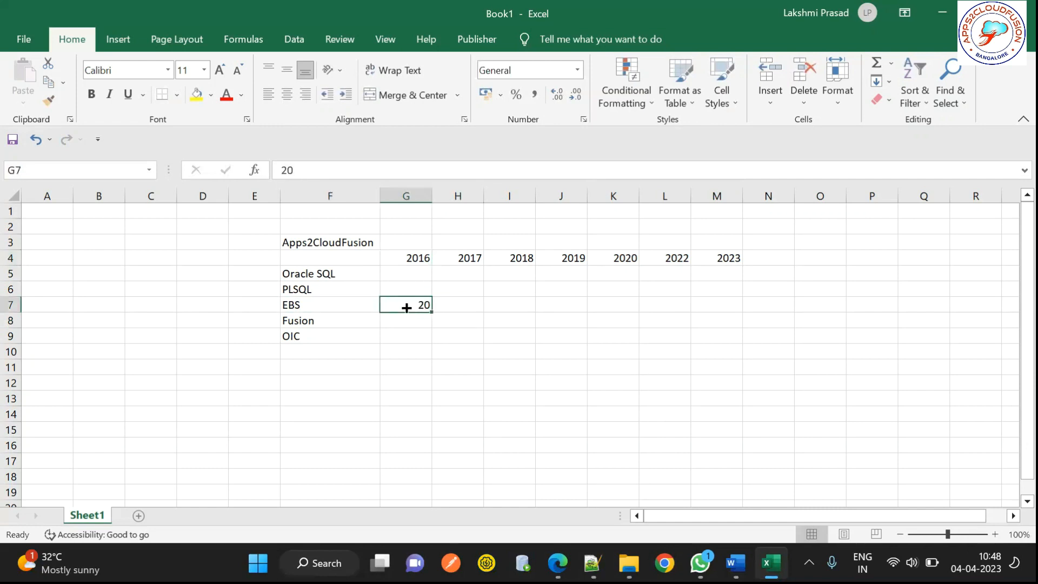
left_click(399, 288)
type("10")
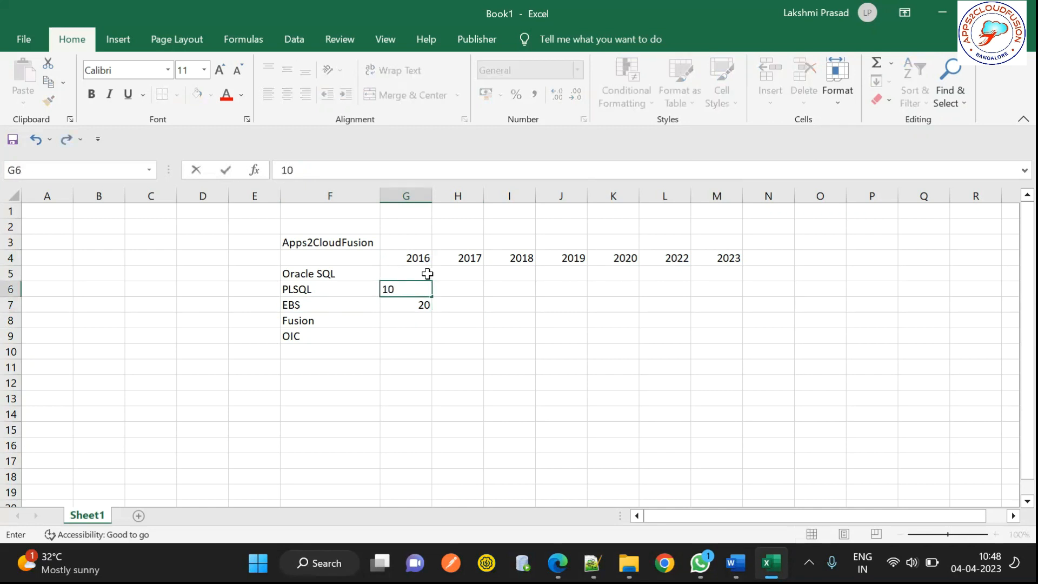
left_click(428, 273)
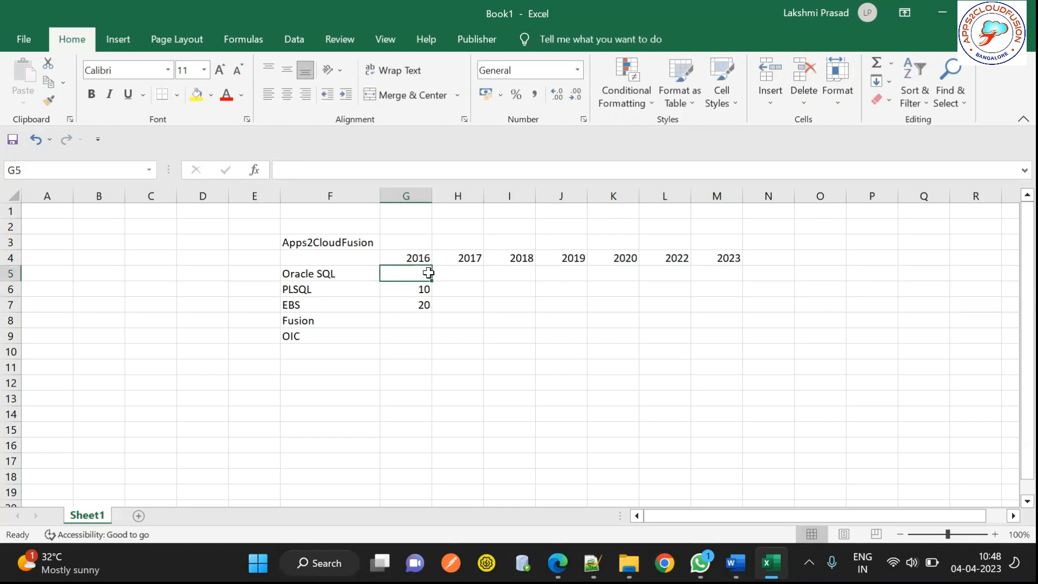
type("9")
left_click(463, 274)
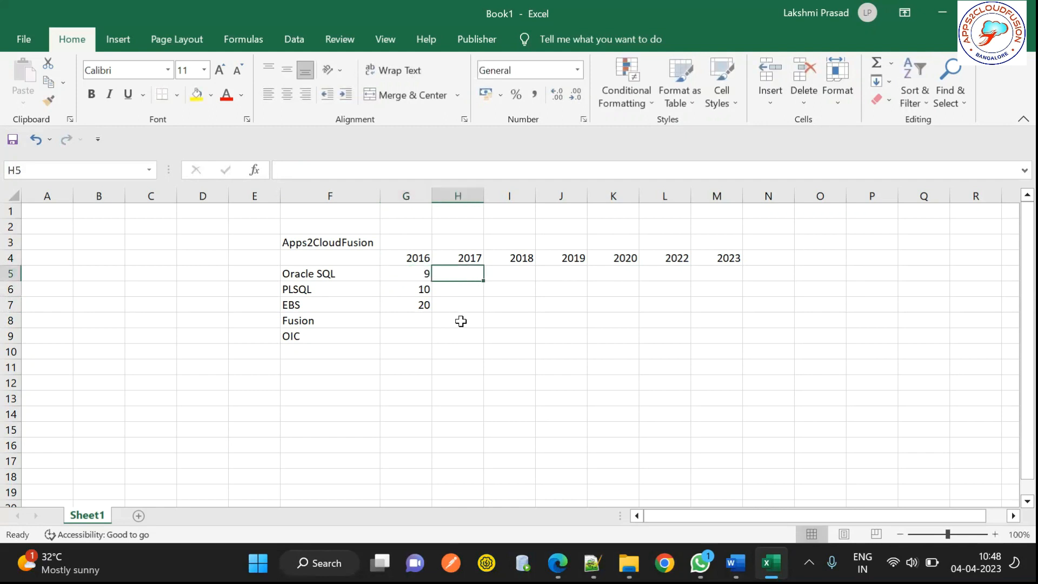
Step: Fill the 2023 column with 30 for OIC, 50 for Fusion and 0 for the other three courses
left_click(723, 323)
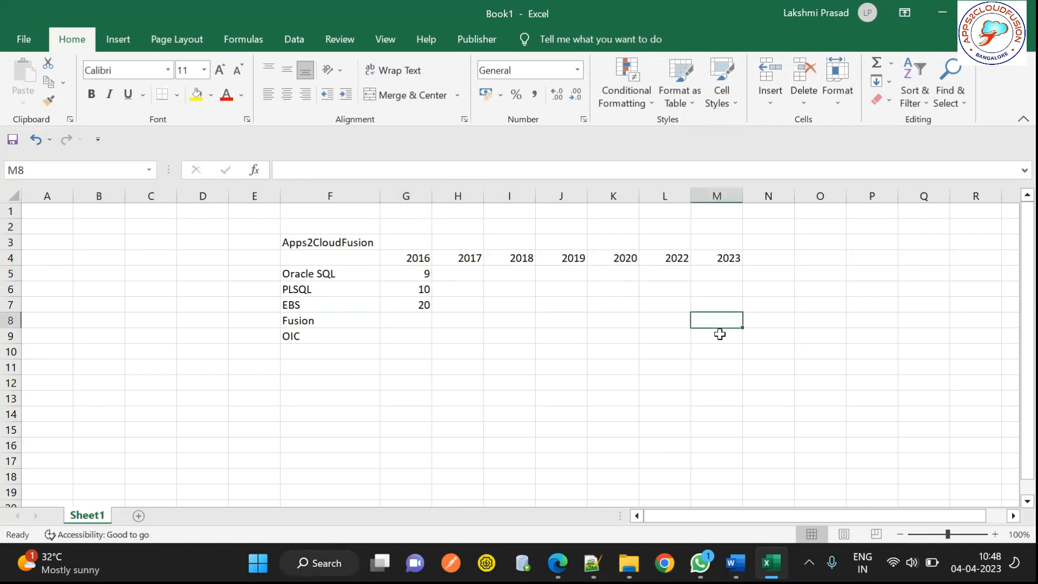
left_click(718, 337)
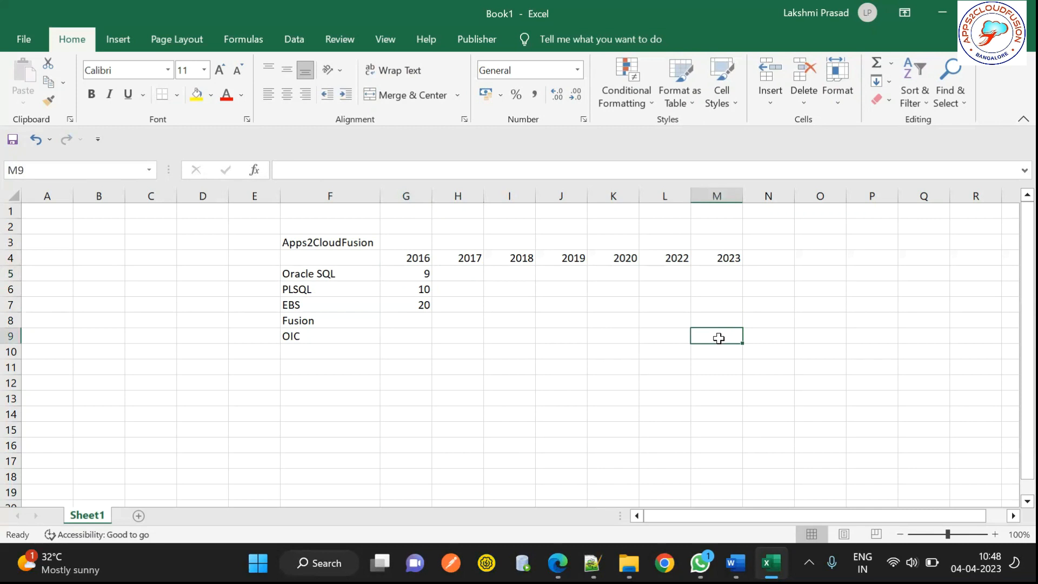
type("30")
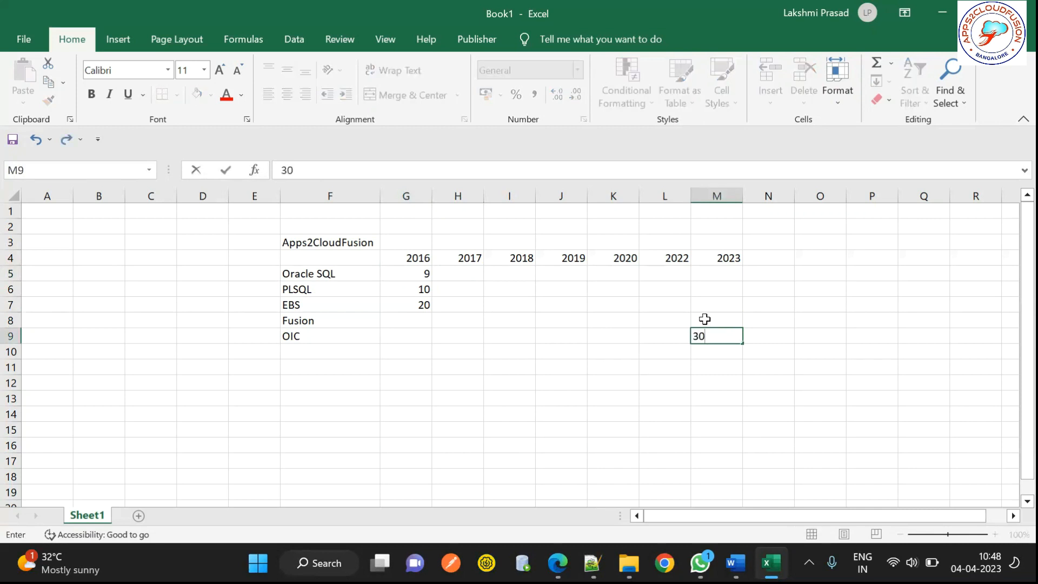
left_click(705, 318)
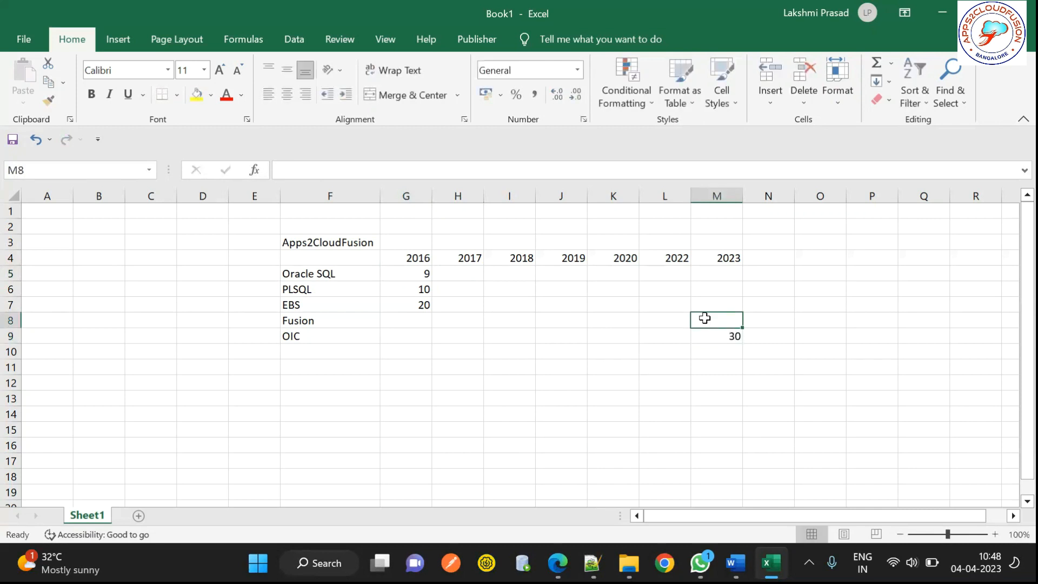
type("1")
key("BackSpace")
type("50")
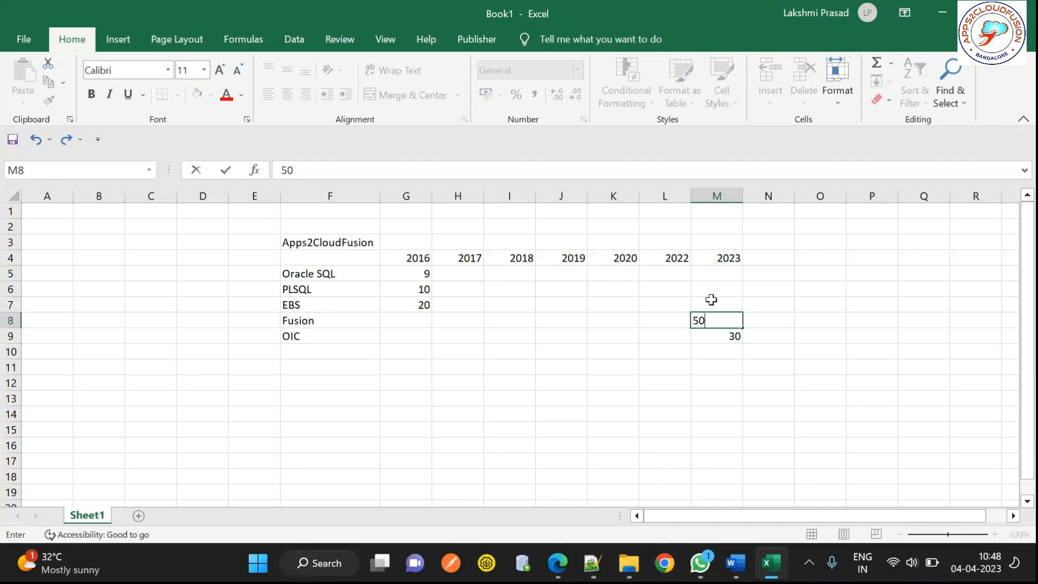
key("Up")
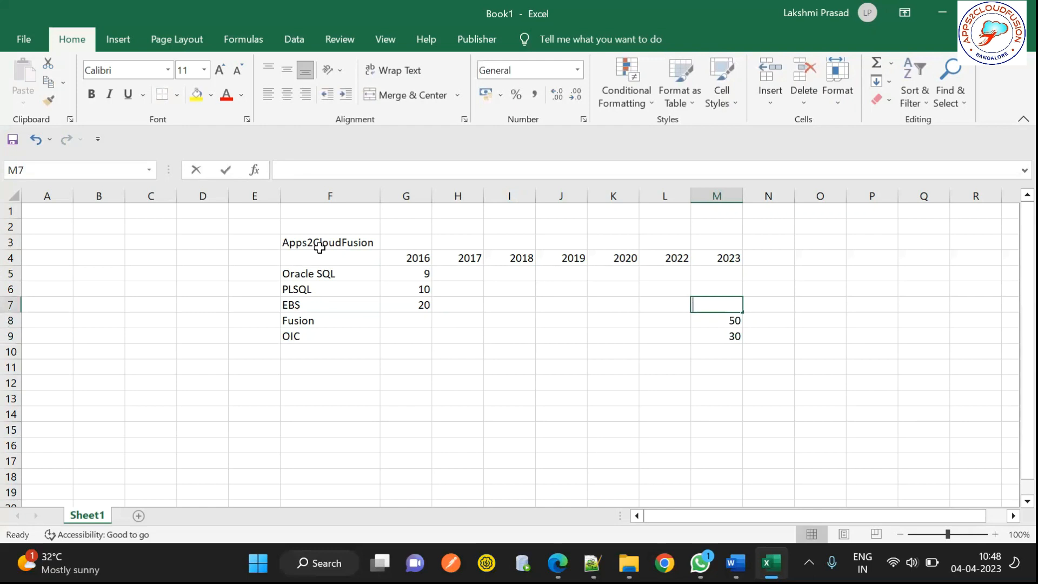
type("0")
key("Up")
type("0")
key("Up")
type("0")
key("Up")
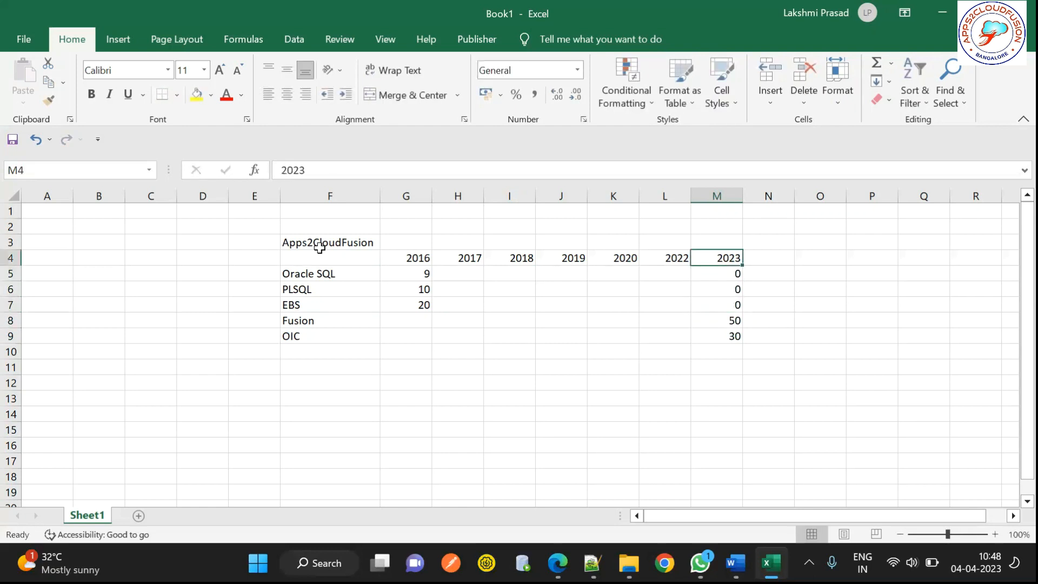
key("Down")
key("Down")
key("Down")
key("Down")
key("Left")
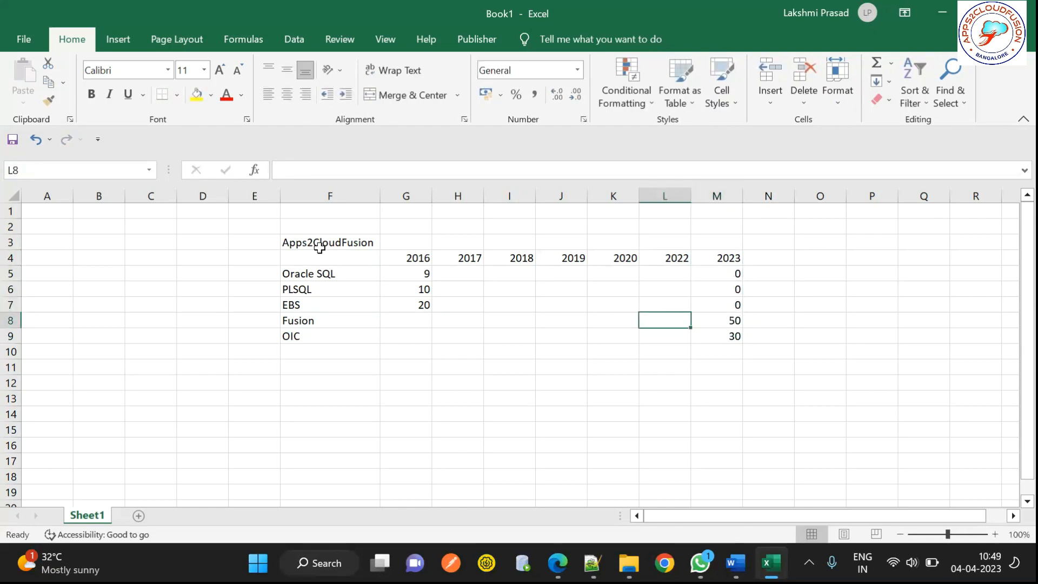
left_click(319, 248)
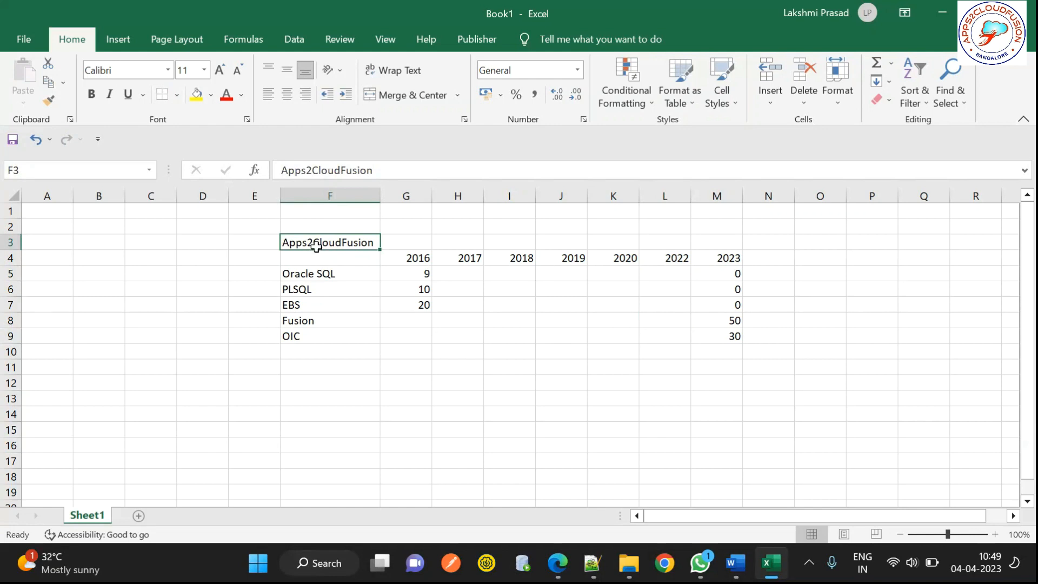
left_click_drag(316, 246, 326, 333)
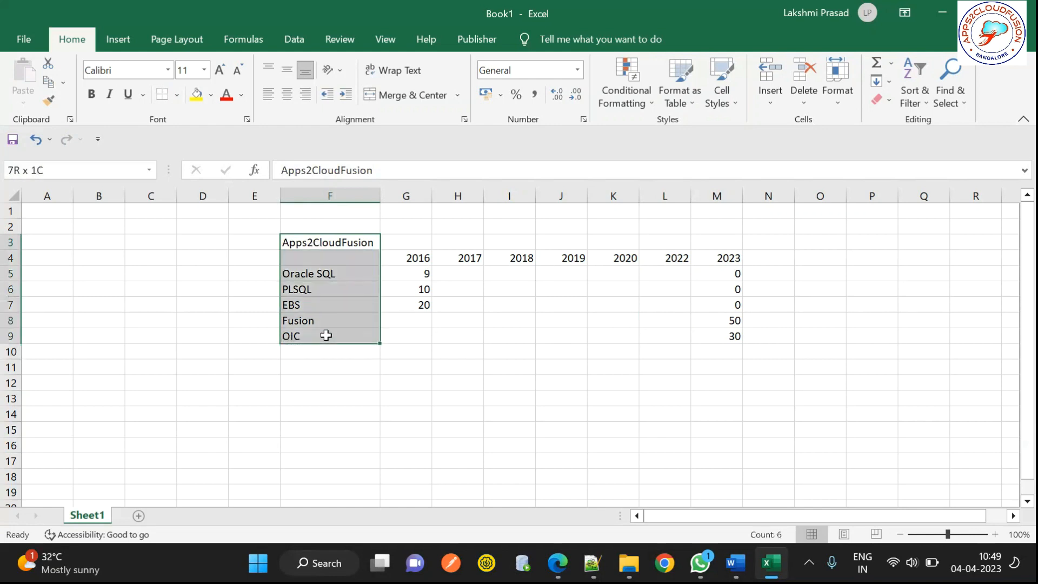
left_click_drag(571, 360, 713, 346)
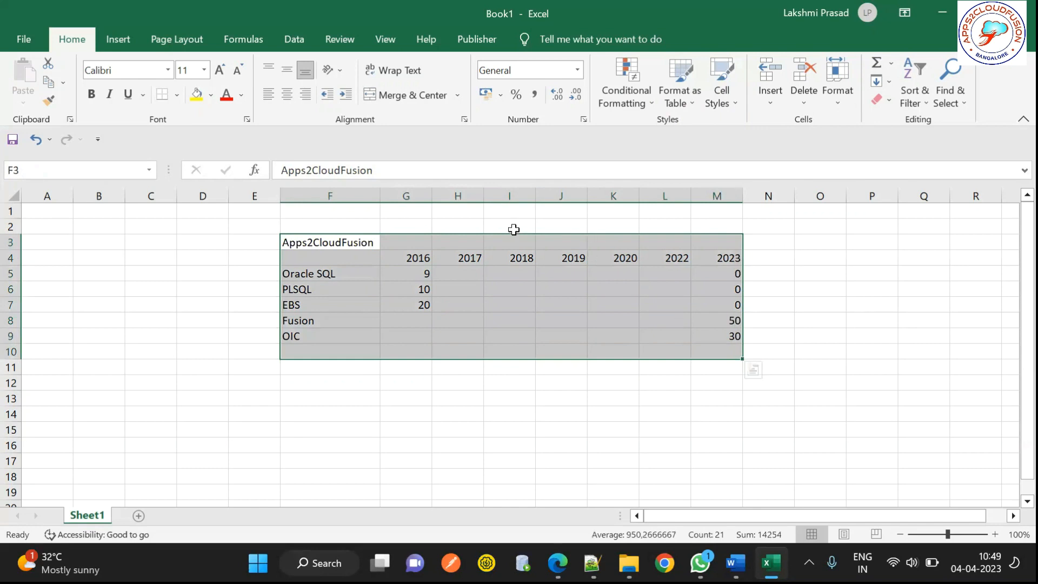
left_click(403, 223)
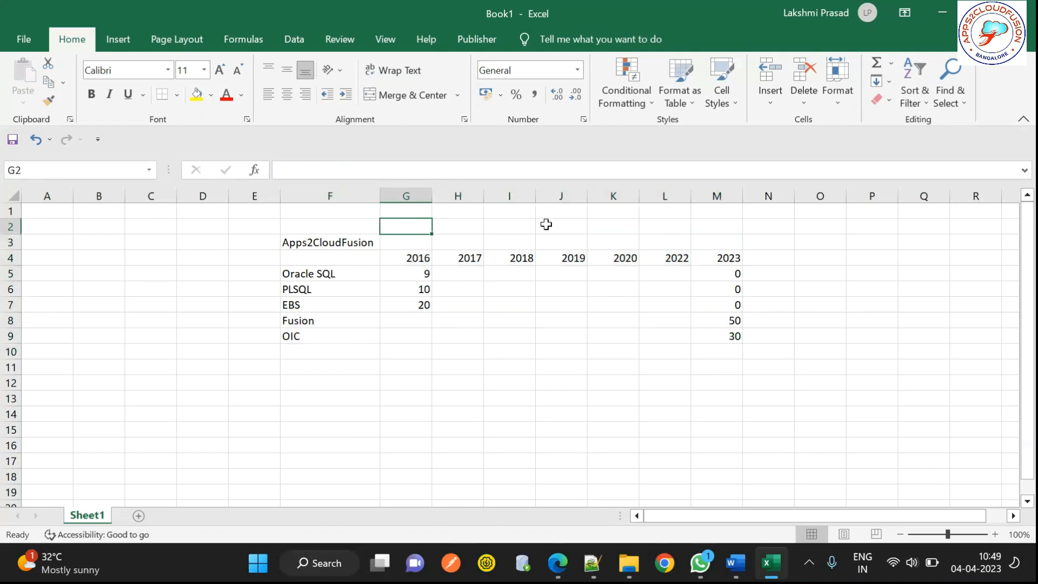
left_click(546, 224)
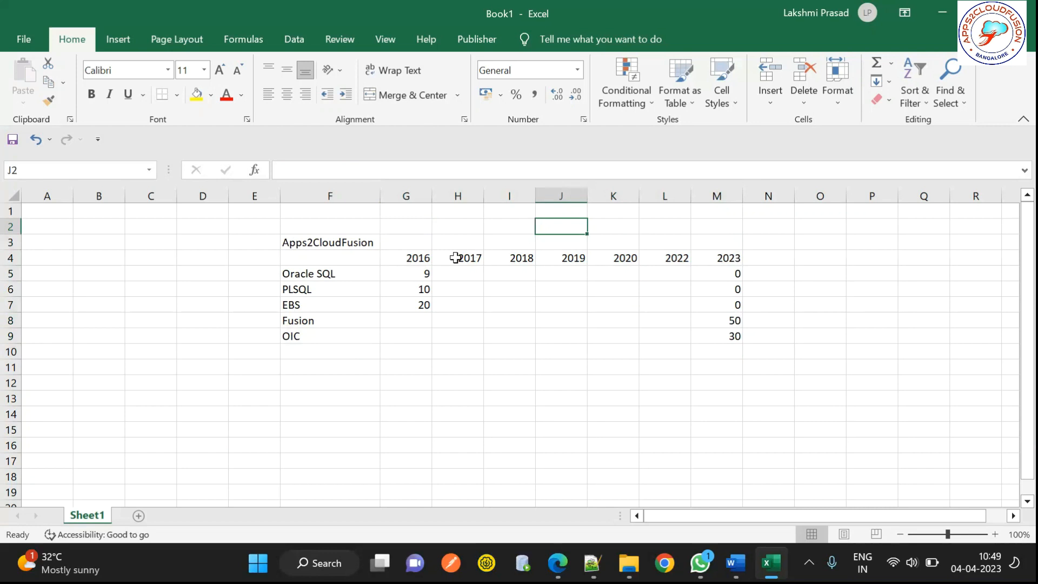
left_click_drag(419, 260, 732, 336)
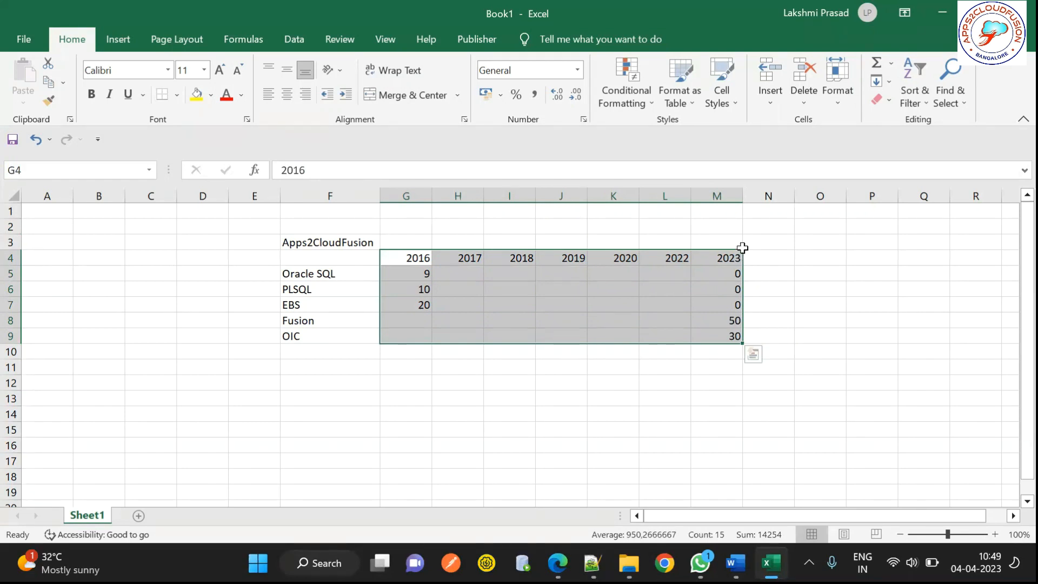
Step: Add the year headings 2024 in N4 and 2025 in O4
left_click(768, 257)
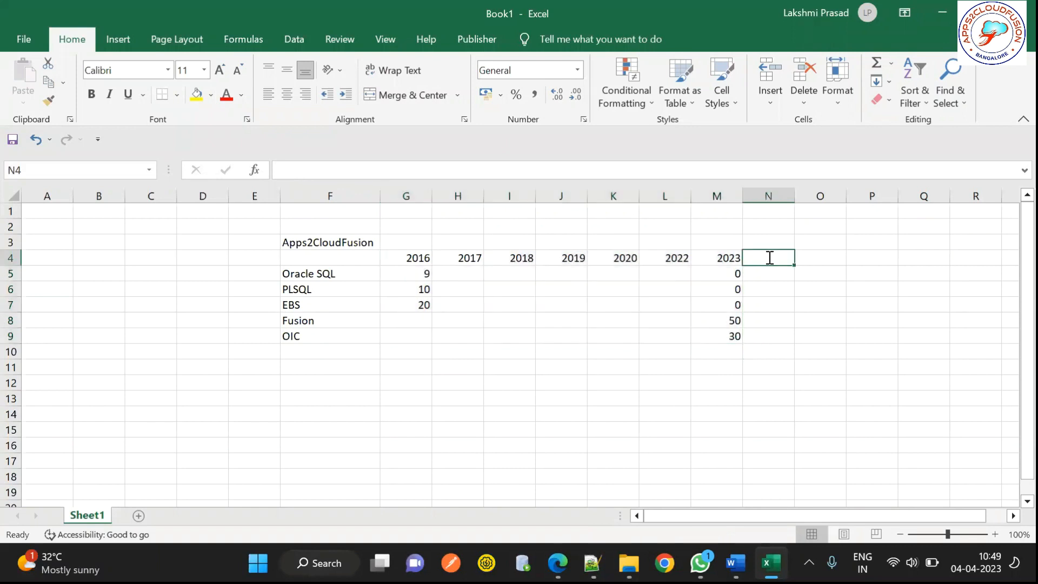
type("2024")
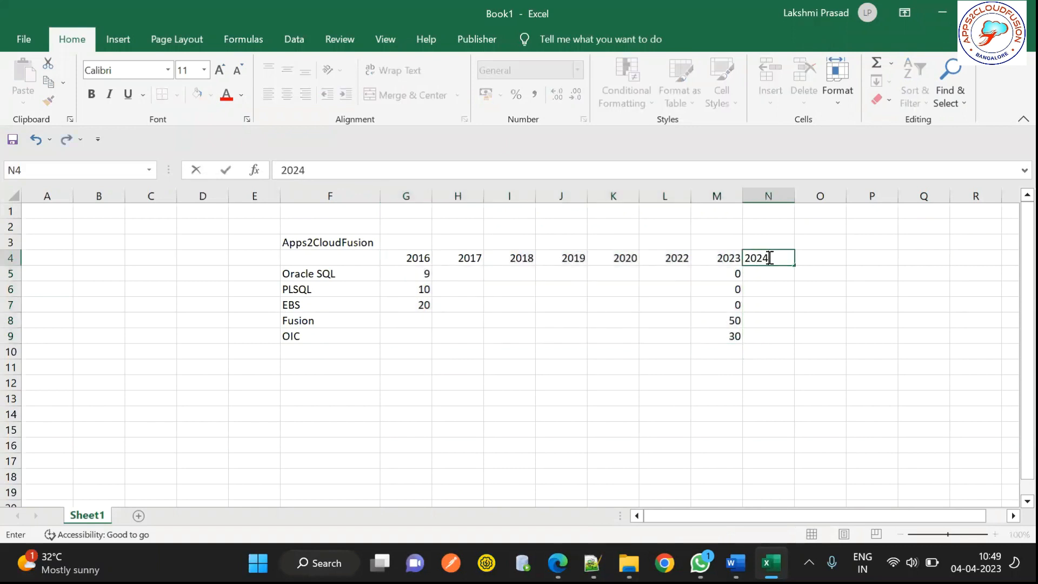
key("Tab")
type("2025")
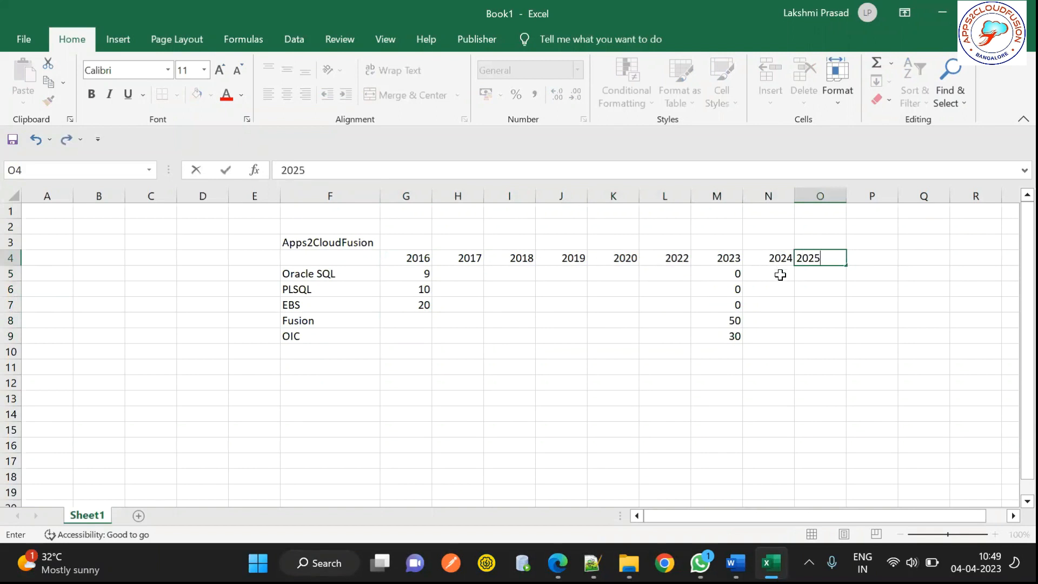
key("ctrl+Return")
Step: Shade the block N4:O9 yellow to mark the new empty score columns
left_click_drag(775, 263, 837, 258)
left_click_drag(835, 321, 832, 335)
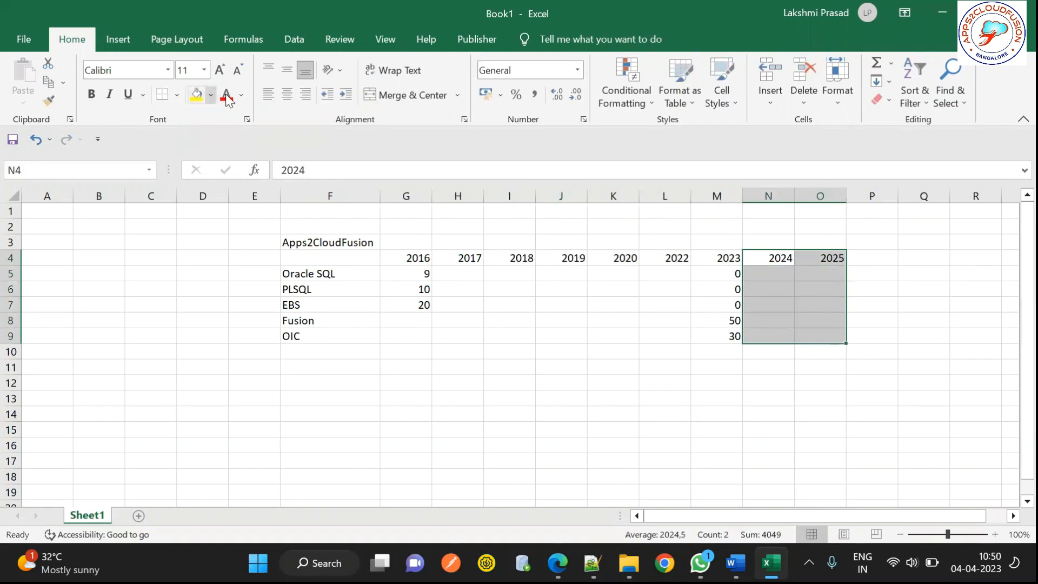
left_click(197, 96)
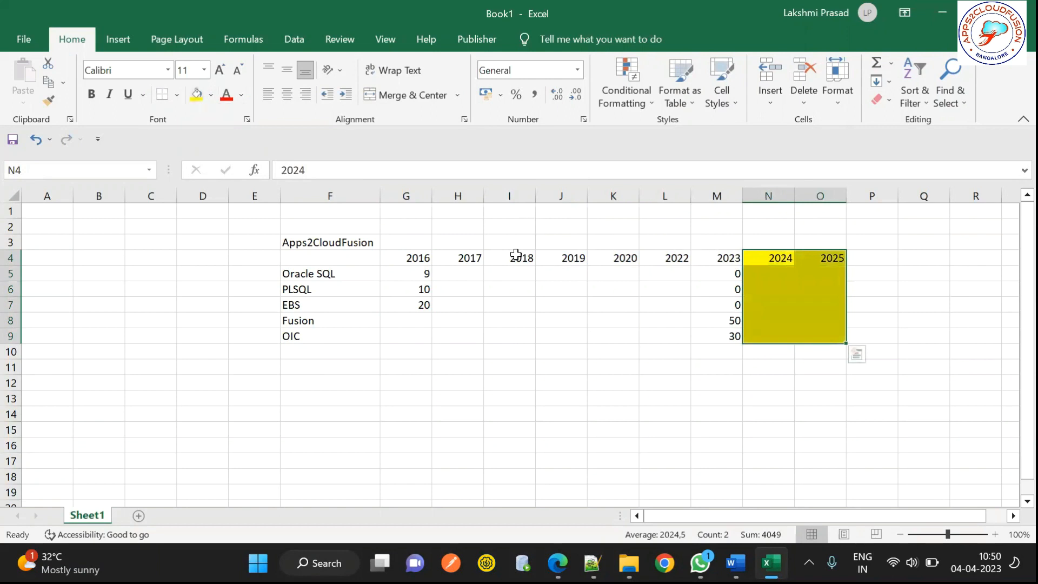
left_click_drag(411, 258, 739, 261)
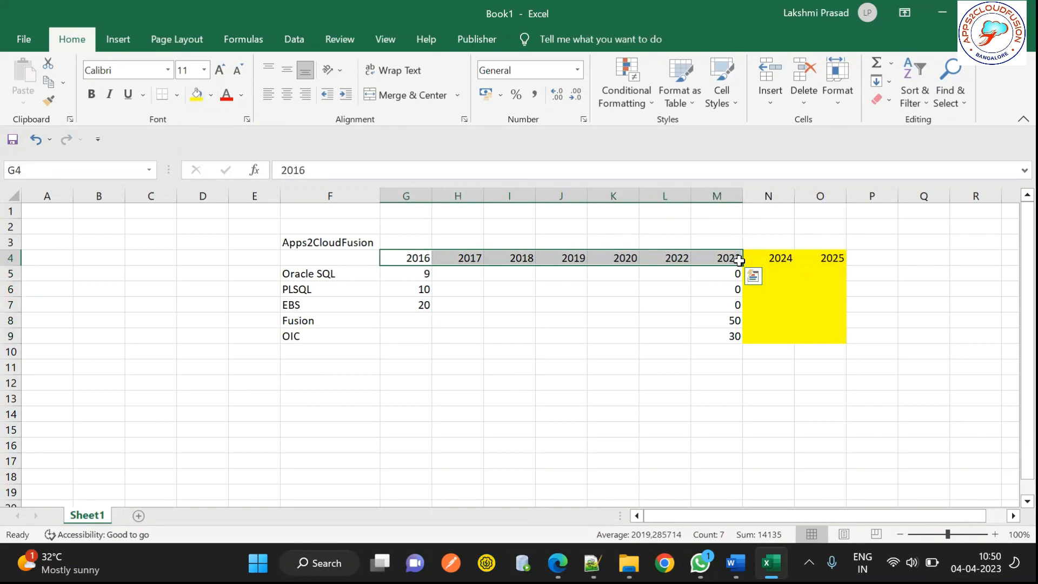
left_click(738, 261)
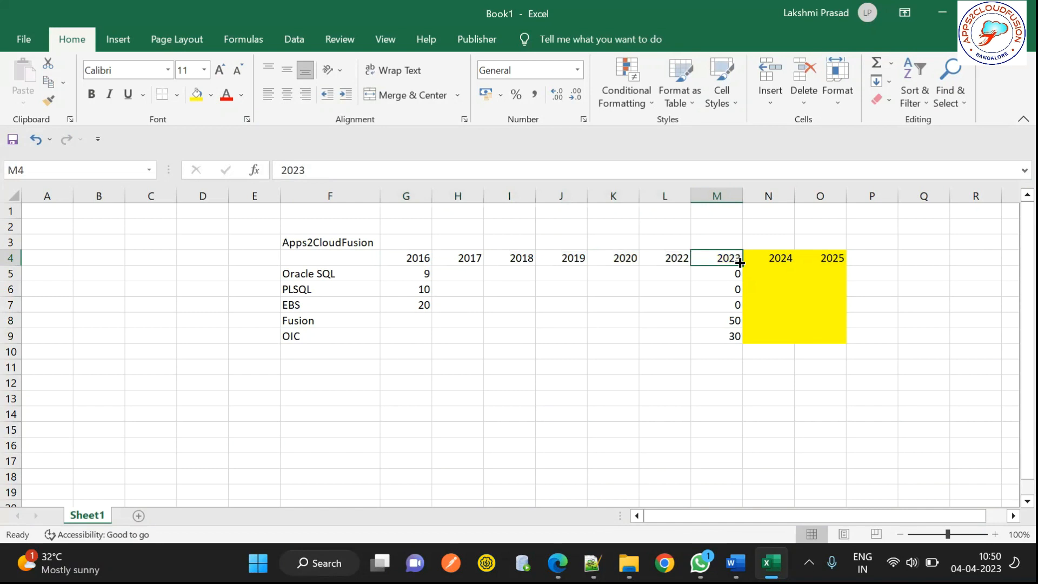
left_click(581, 324)
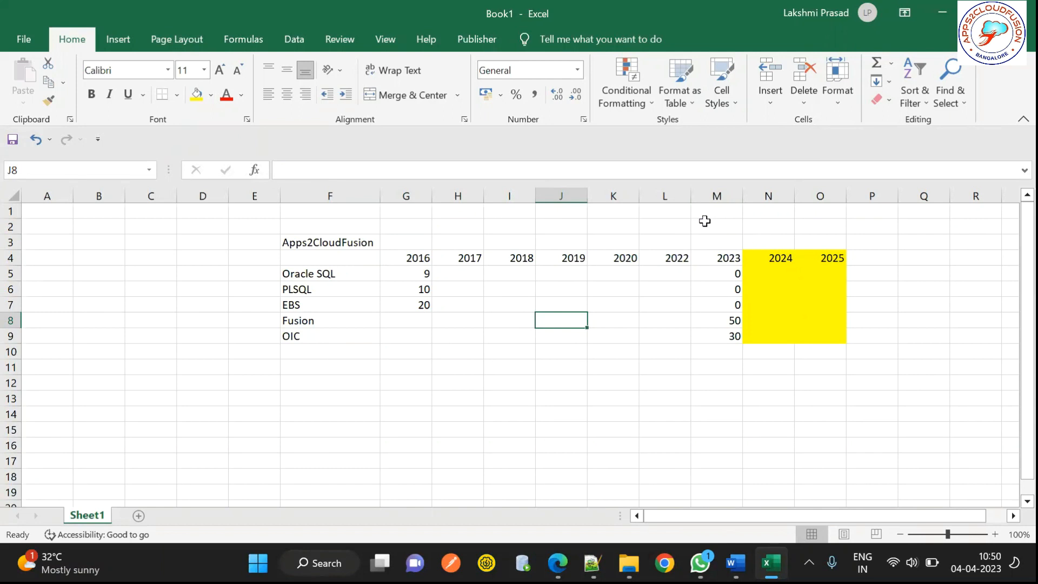
Step: Enter the year headings 2016, 2027 and 2028 in P4:R4
left_click_drag(740, 259, 908, 255)
left_click(867, 253)
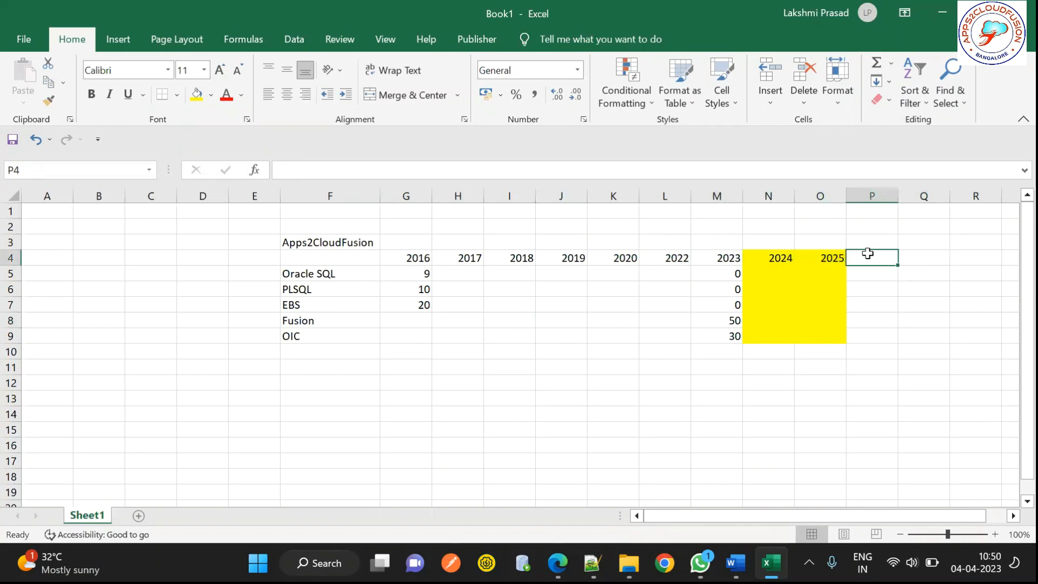
type("2016")
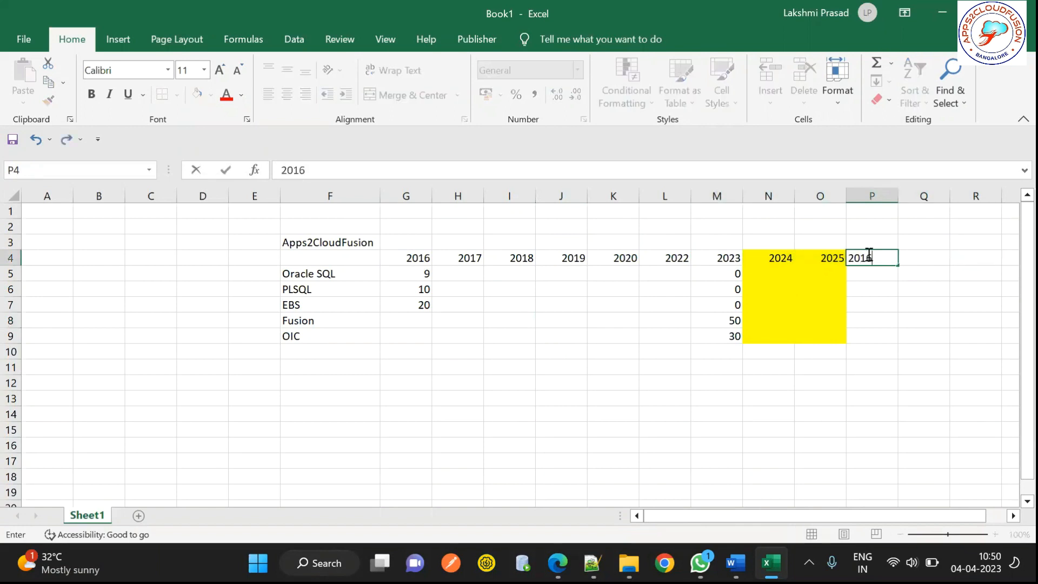
key("Tab")
type("2027")
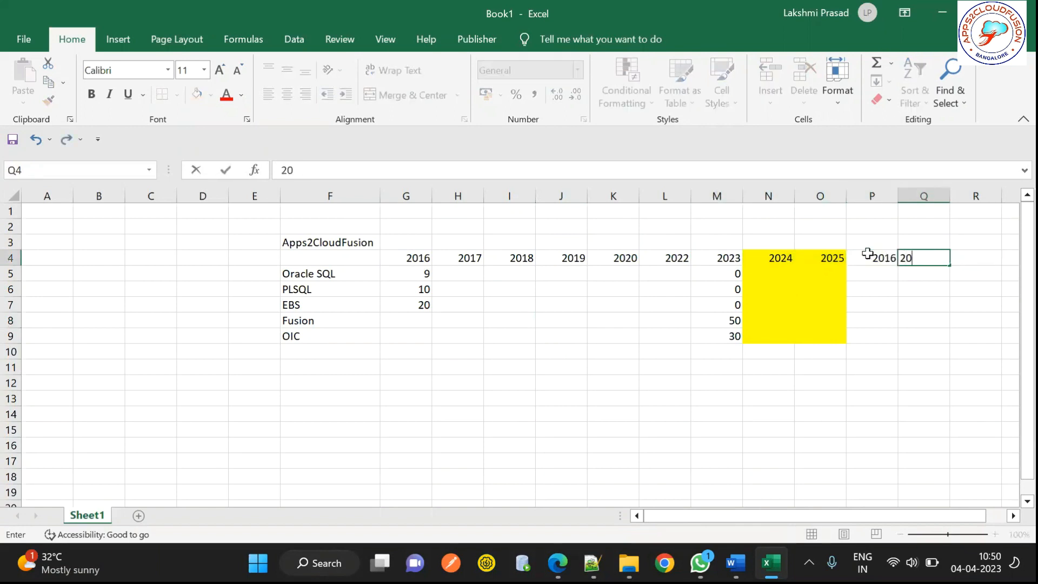
type("028")
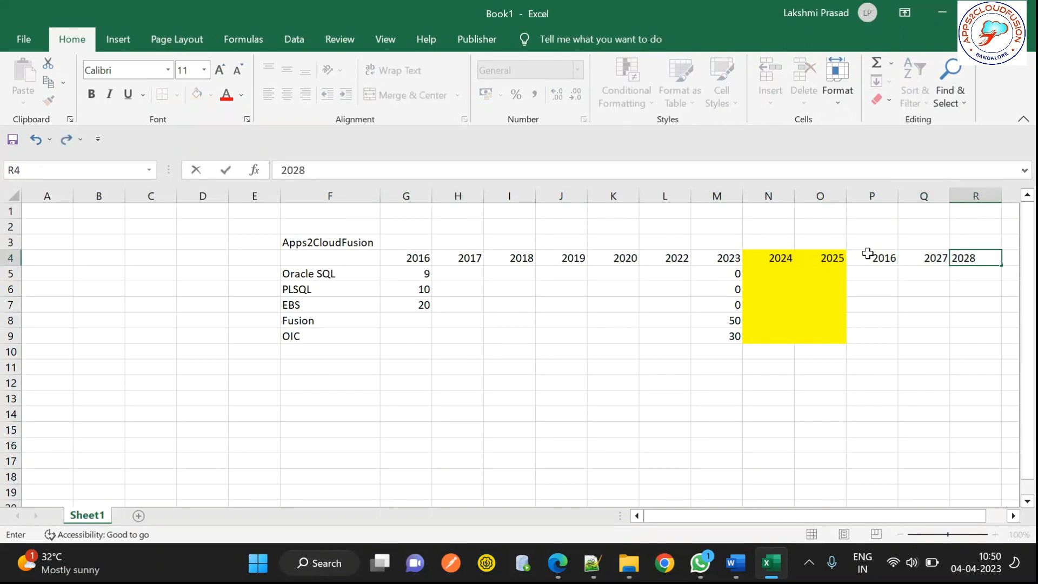
key("Tab")
Step: Add 2029 and 2030 in S4:T4, then select the score area under all years
type("2029")
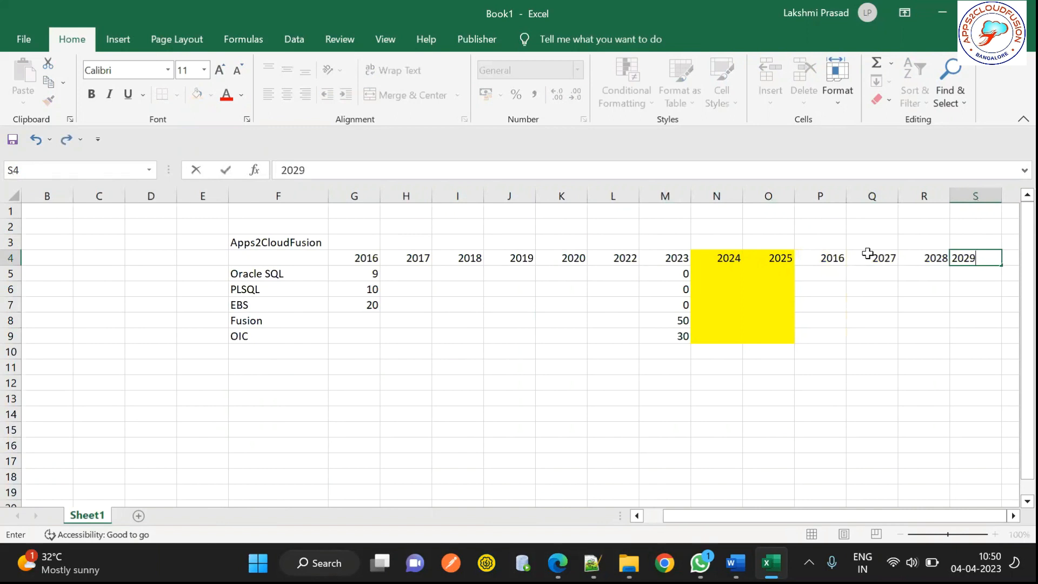
key("Tab")
type("202")
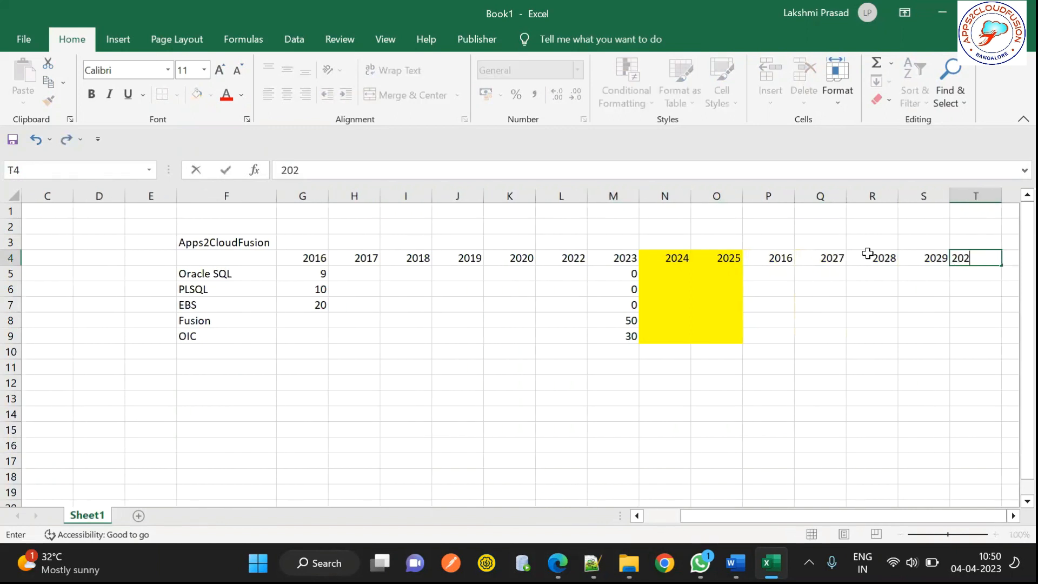
type("3")
key("BackSpace")
key("BackSpace")
type("30")
left_click(797, 316)
left_click(966, 270)
left_click_drag(994, 334, 313, 340)
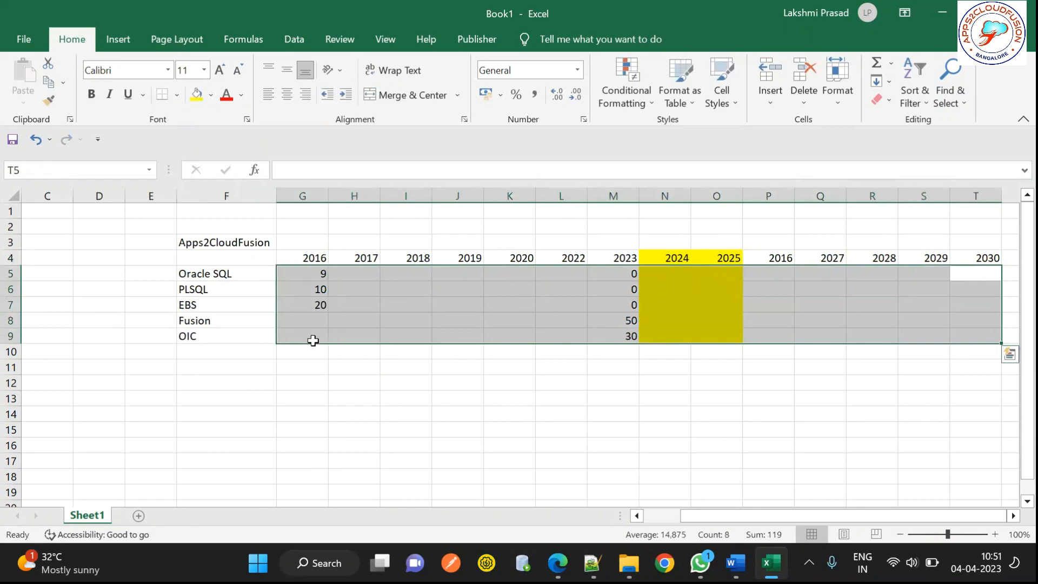
left_click(962, 258)
Step: Add the course labels java, SAP and Salesforce in F10:F12
left_click(198, 355)
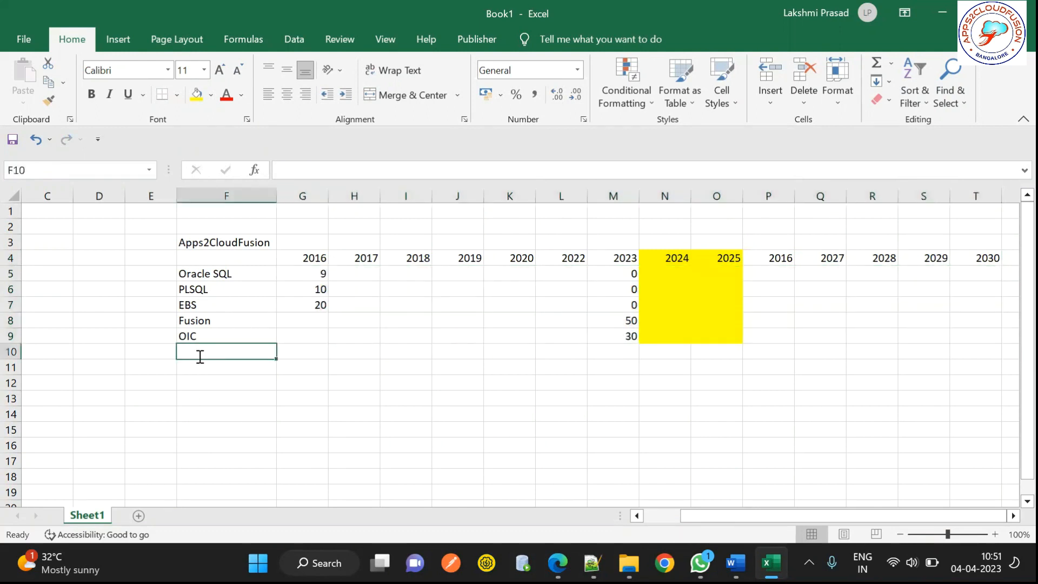
type("java")
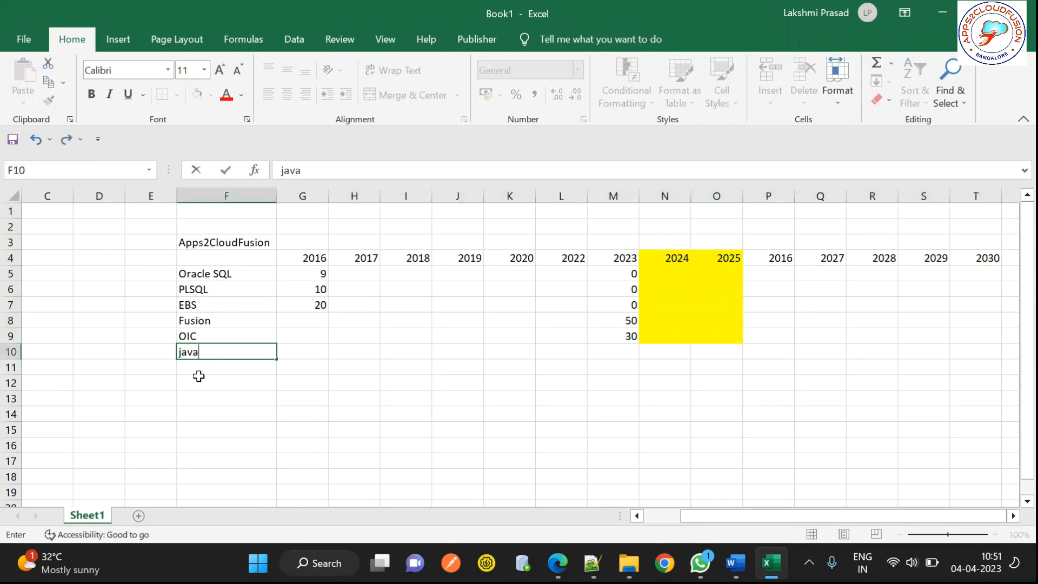
left_click(199, 378)
left_click(198, 365)
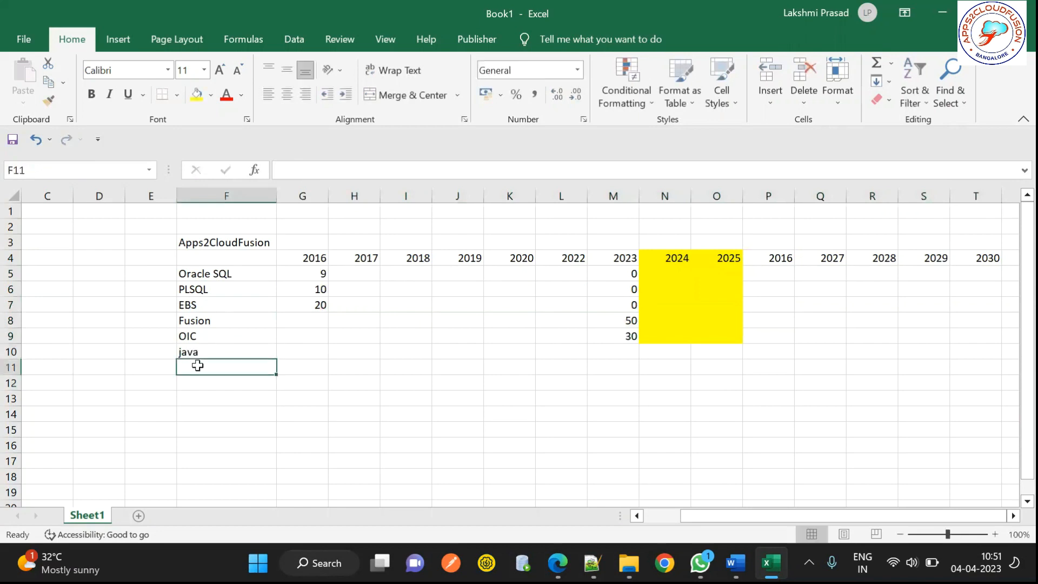
type("SAP")
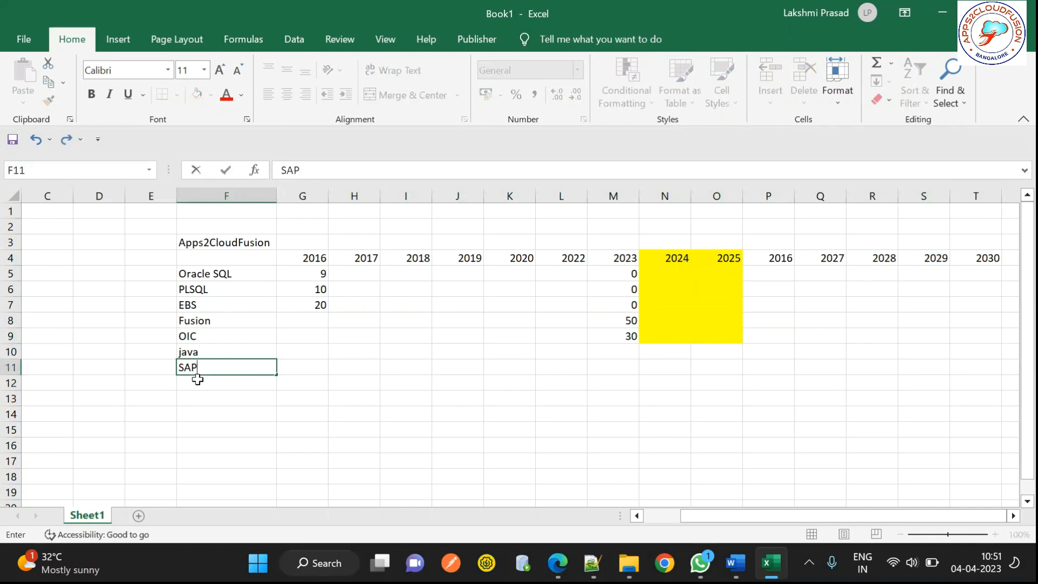
left_click(198, 380)
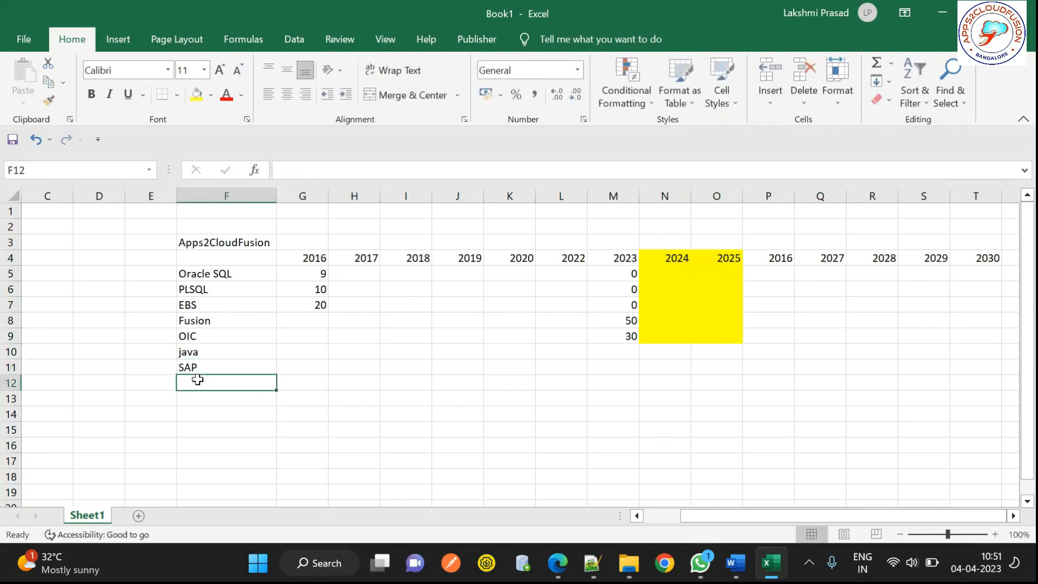
type("Sales")
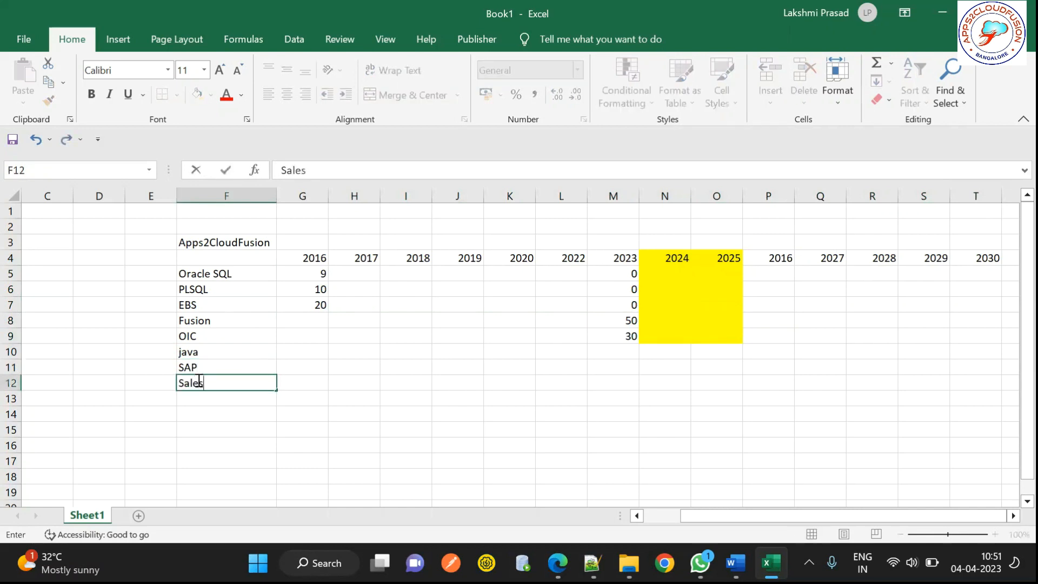
type("force")
left_click(201, 422)
Step: Select the row labels F5:F12 and the year headings 2016 to 2030 in row 4
left_click_drag(203, 274, 198, 382)
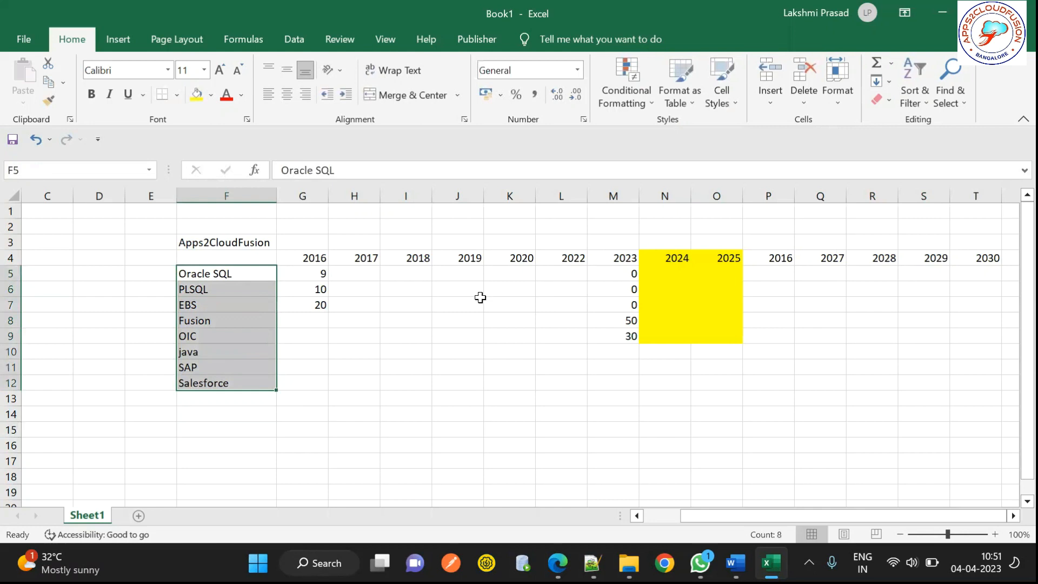
left_click_drag(309, 260, 421, 262)
left_click_drag(601, 274, 984, 258)
left_click_drag(261, 272, 223, 413)
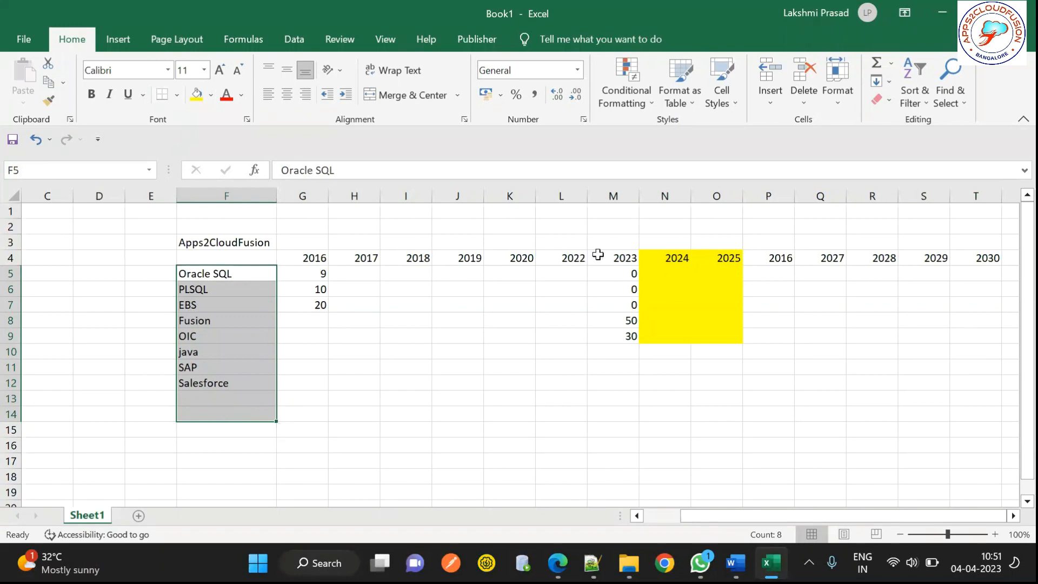
Step: Enter 2023 in K2 and select the full row of year headings
left_click(511, 226)
type("2023")
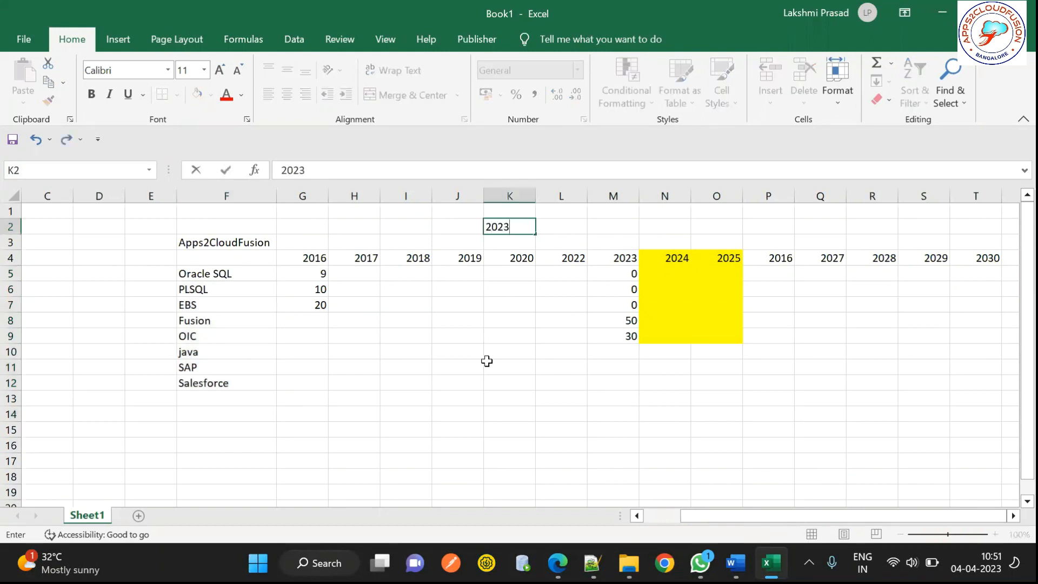
left_click(475, 366)
left_click(516, 224)
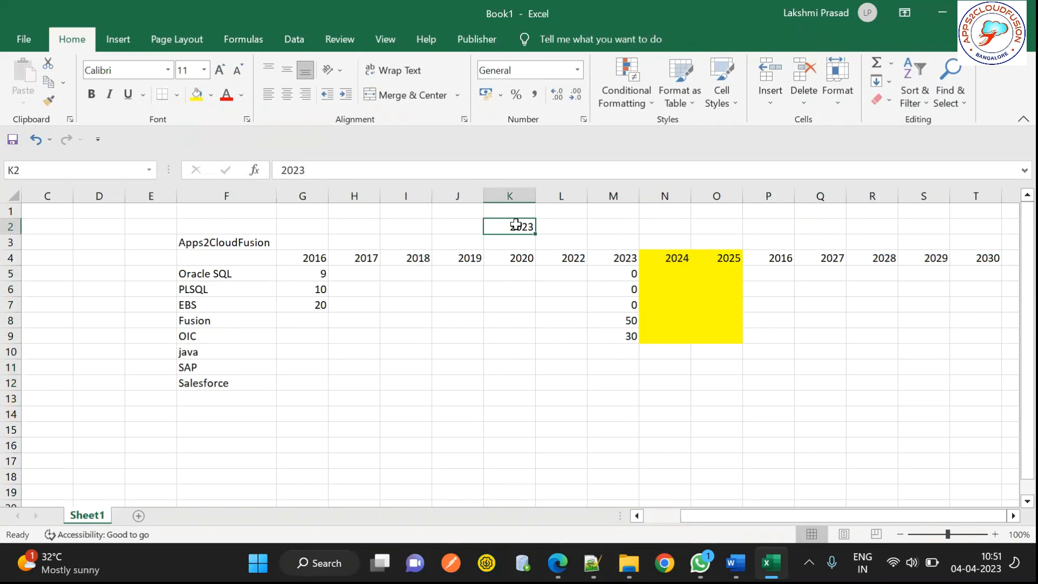
left_click(309, 259)
left_click_drag(309, 259, 995, 262)
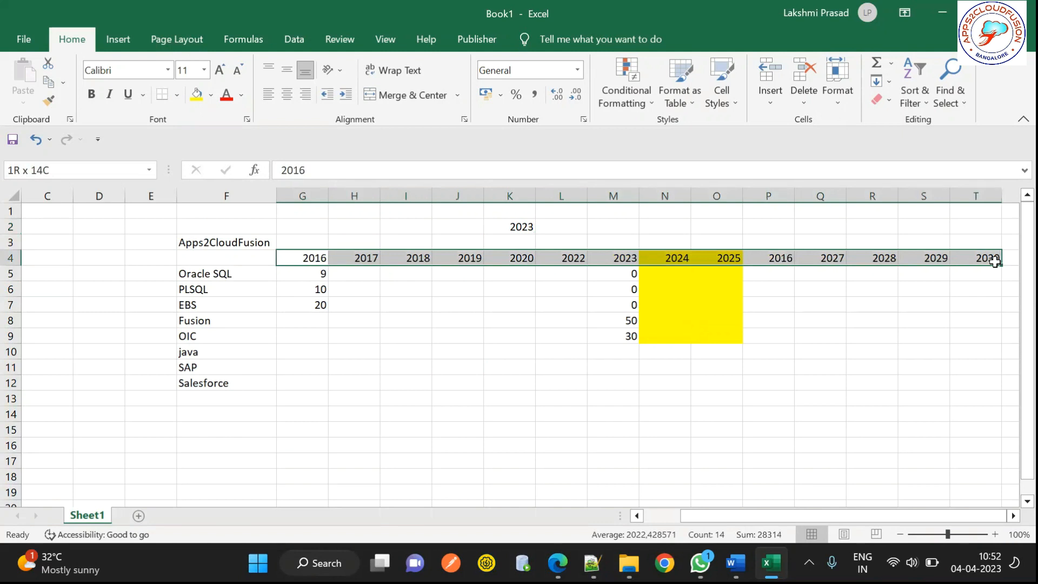
left_click_drag(995, 262, 995, 262)
Step: Title F1 'CrossTab/Matrix Report', fill it yellow, make it bold and widen column F
left_click(235, 212)
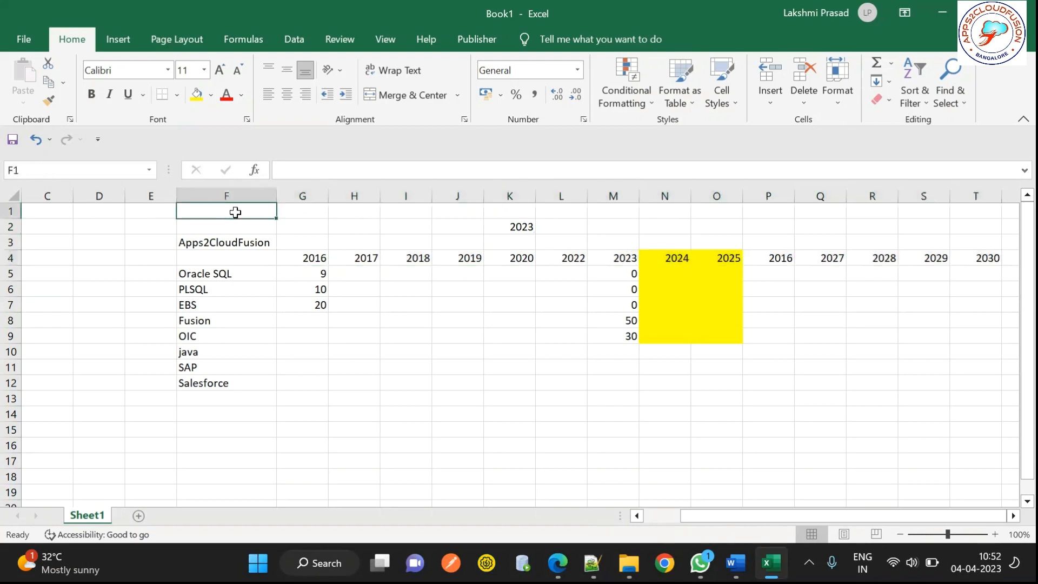
type("Cr")
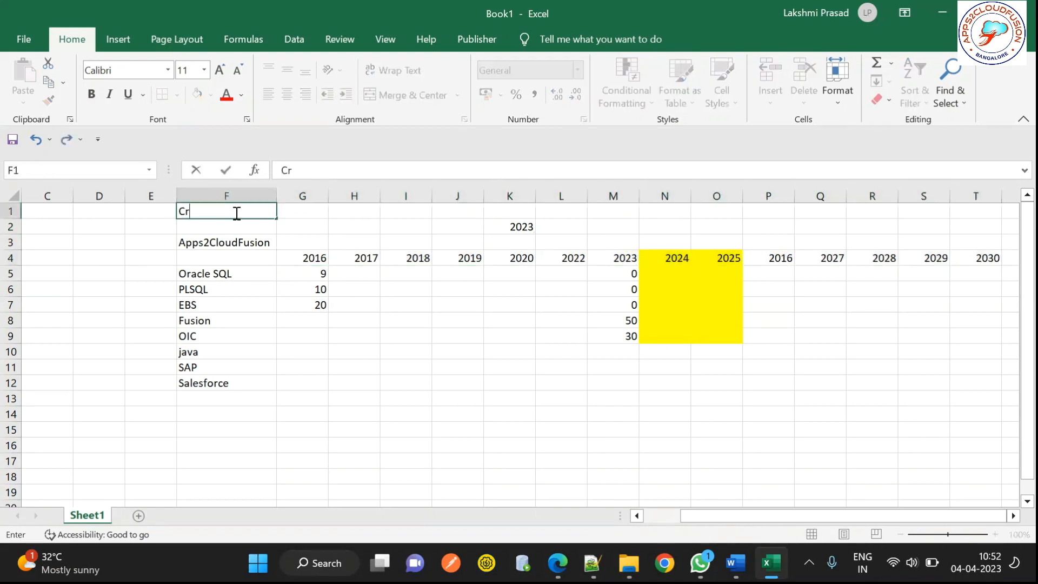
type("ossTab Report")
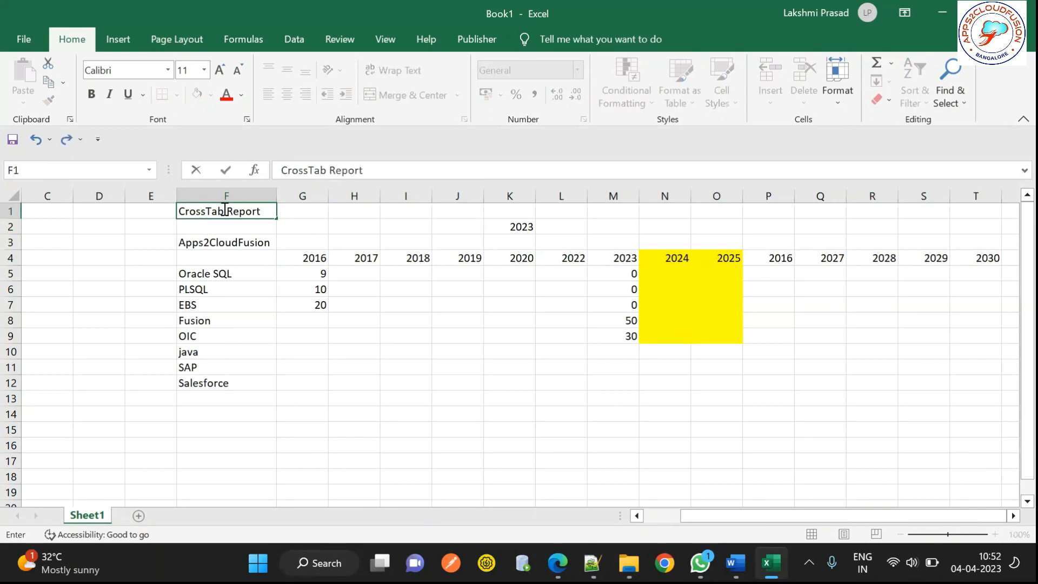
double_click(225, 211)
type("/Matrix")
left_click(144, 215)
left_click(200, 213)
left_click(197, 95)
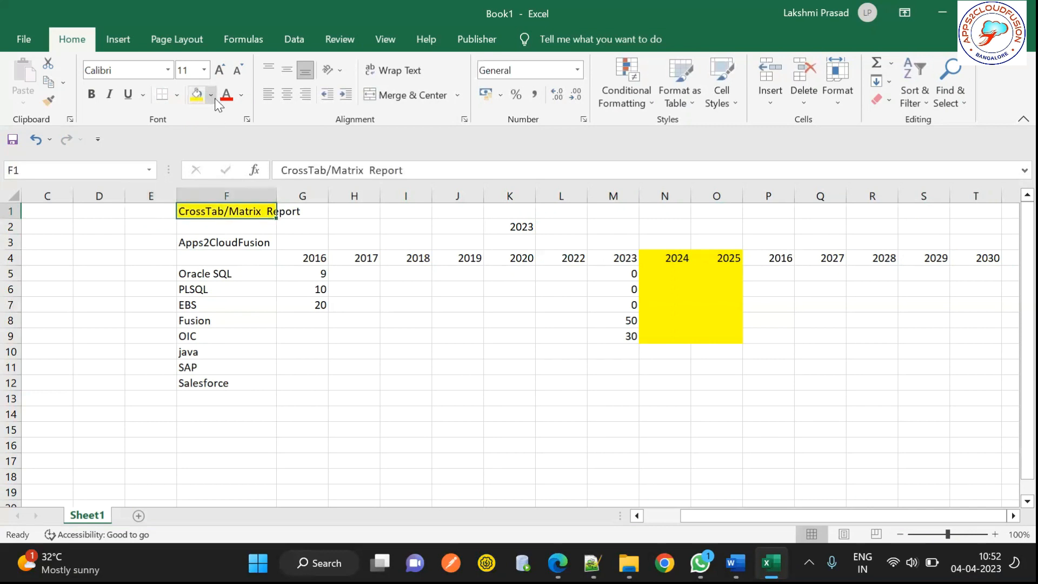
double_click(276, 195)
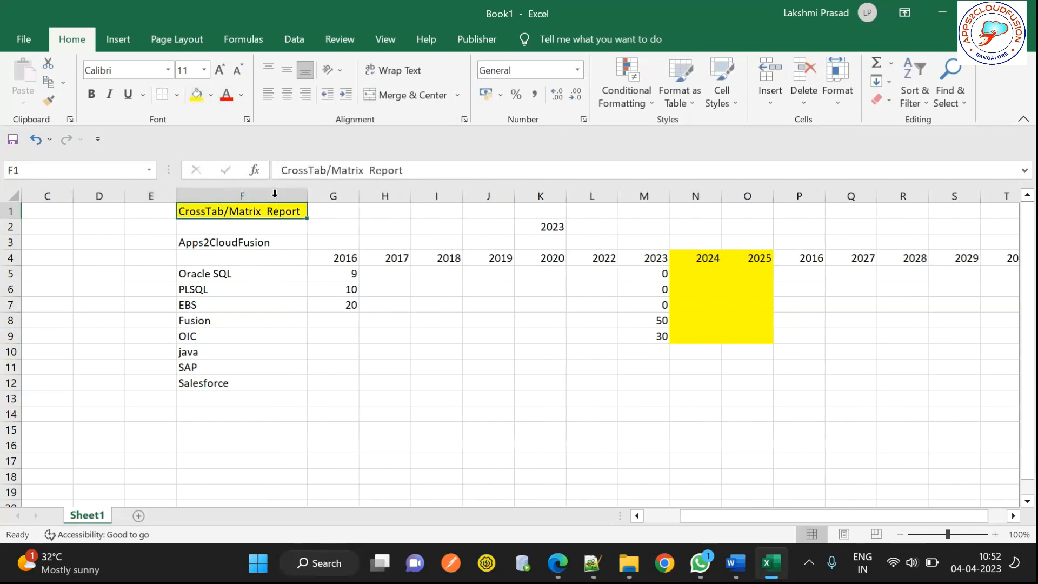
left_click(91, 94)
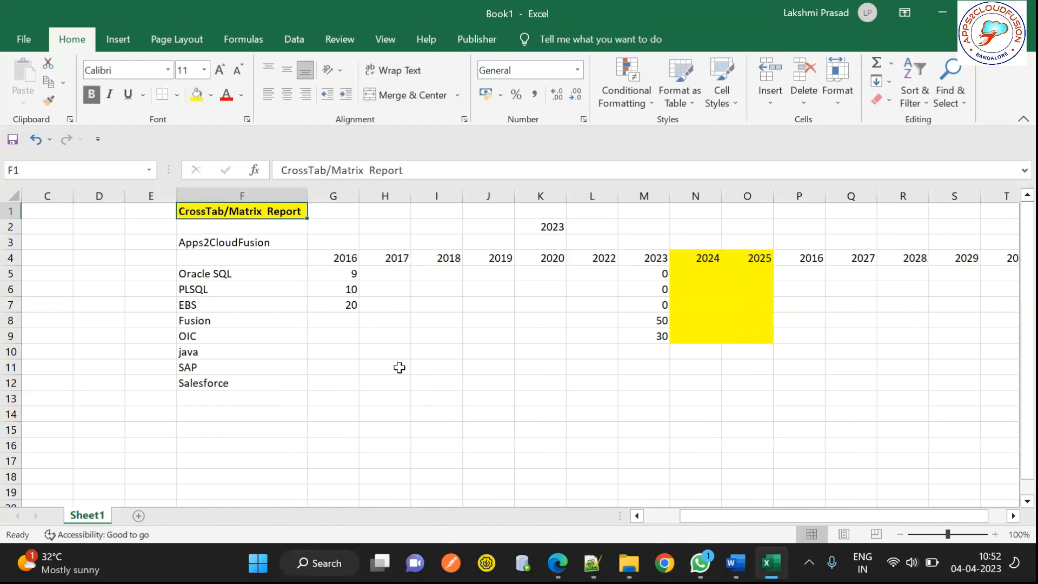
left_click(278, 428)
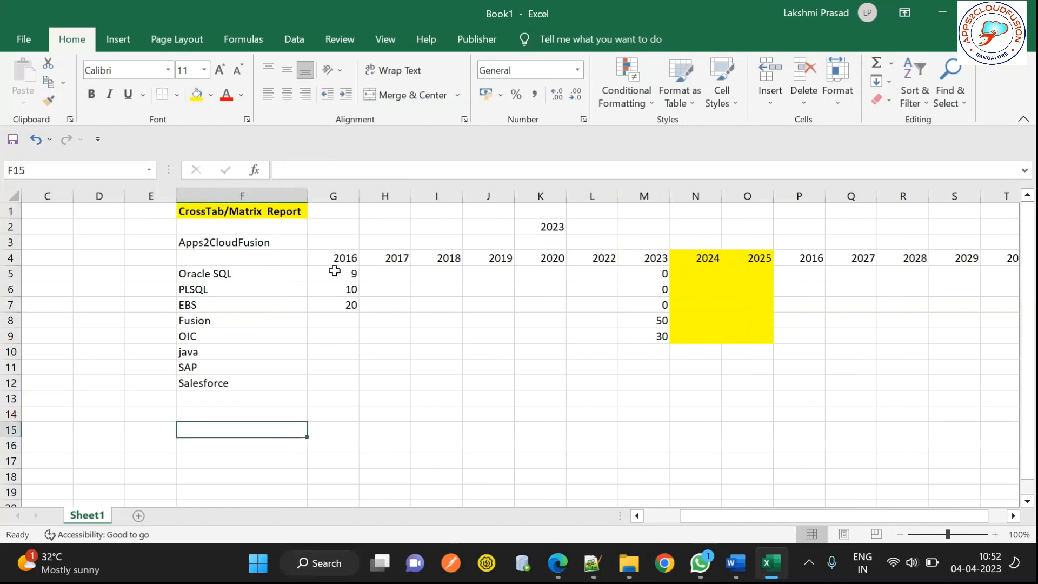
left_click_drag(334, 271, 761, 336)
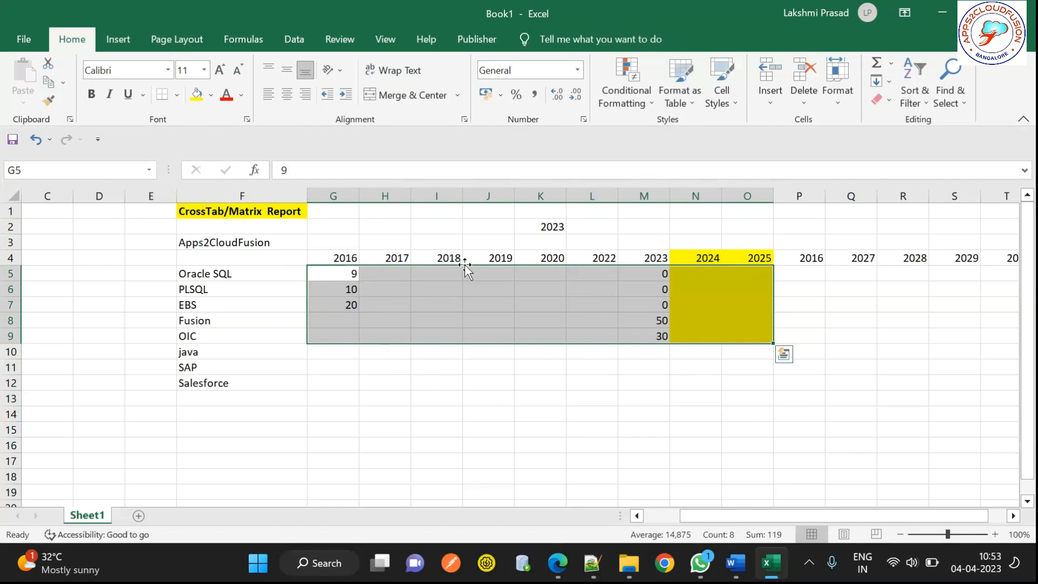
left_click(219, 256)
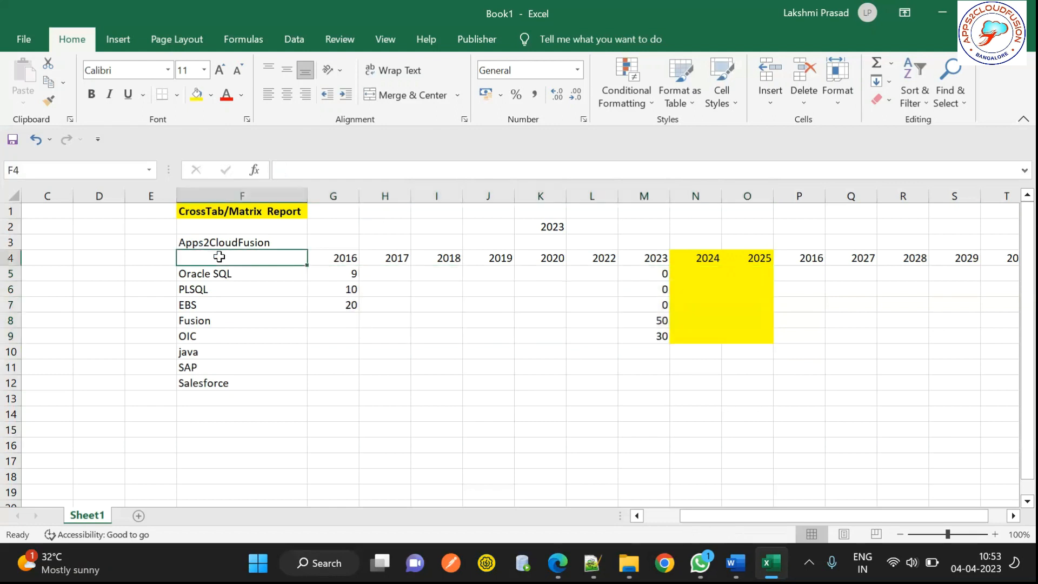
left_click(327, 269)
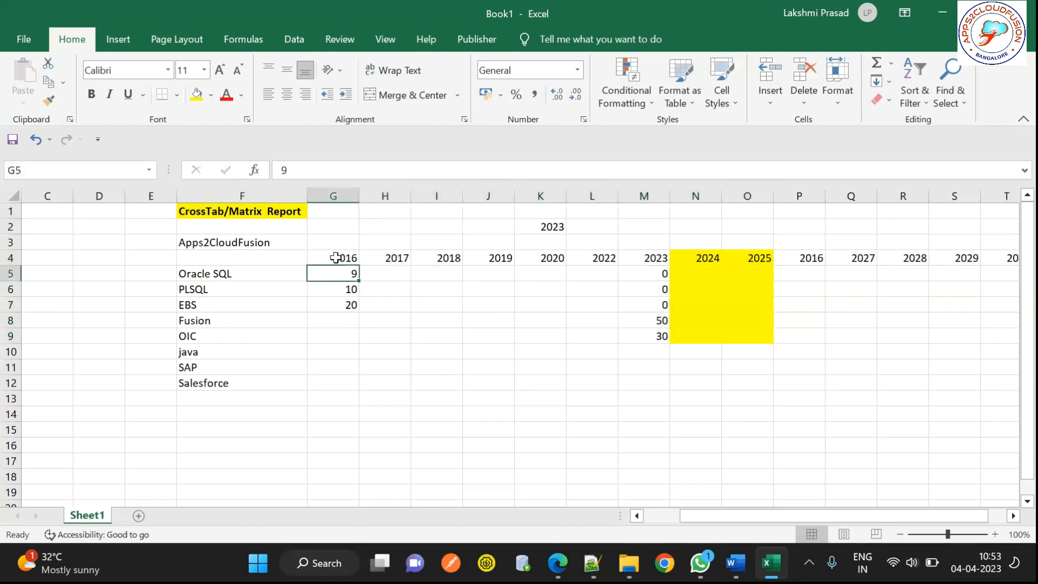
left_click(332, 258)
left_click(232, 273)
left_click_drag(213, 419, 213, 421)
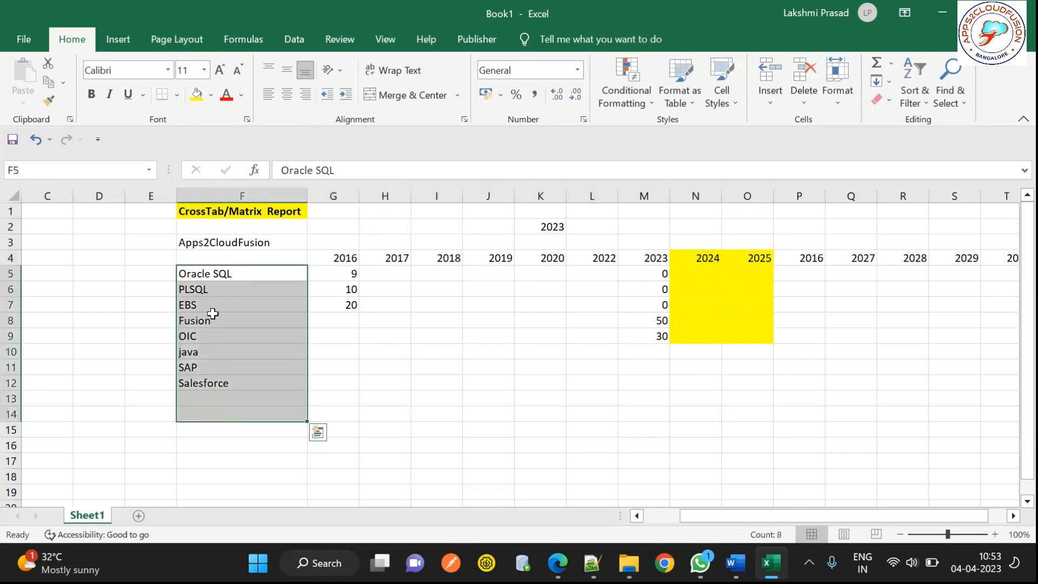
left_click(215, 272)
left_click_drag(215, 401, 214, 417)
left_click_drag(322, 257, 565, 256)
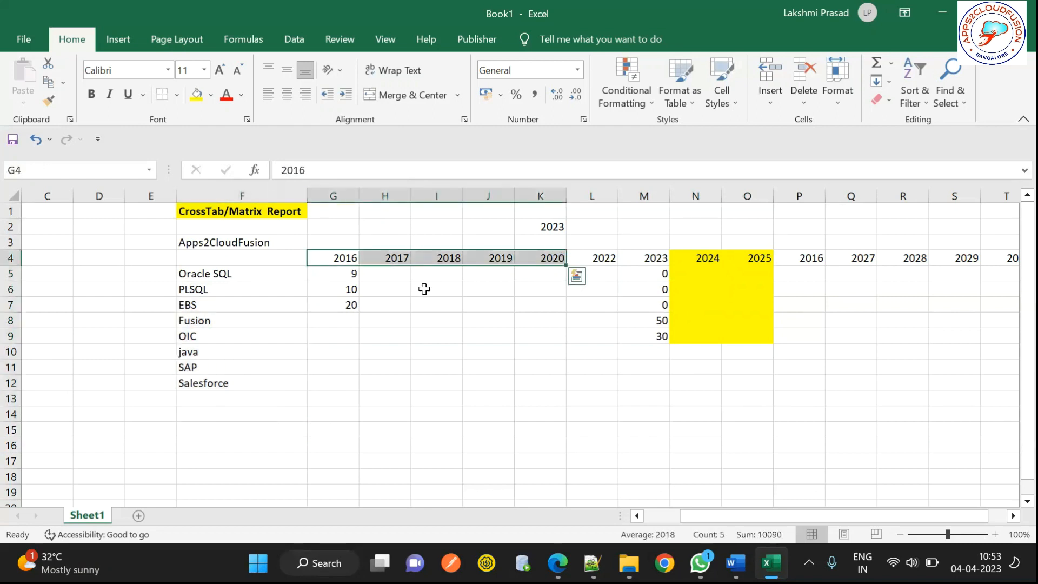
left_click_drag(338, 275, 336, 321)
left_click_drag(486, 350, 730, 315)
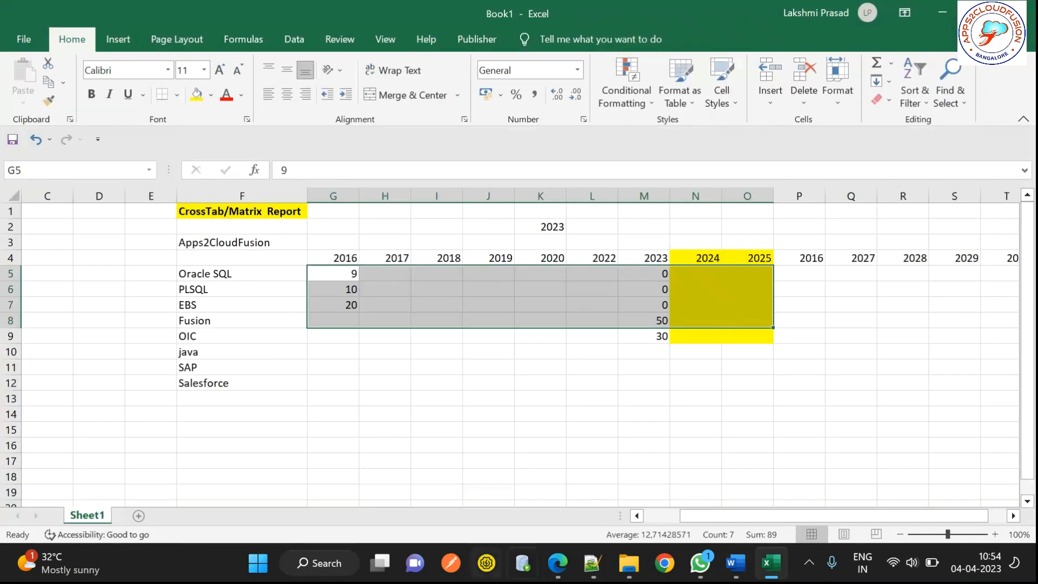
Step: Copy the Dynamic Columns folder to the desktop, open it, and open TestScore.rtf
left_click(628, 563)
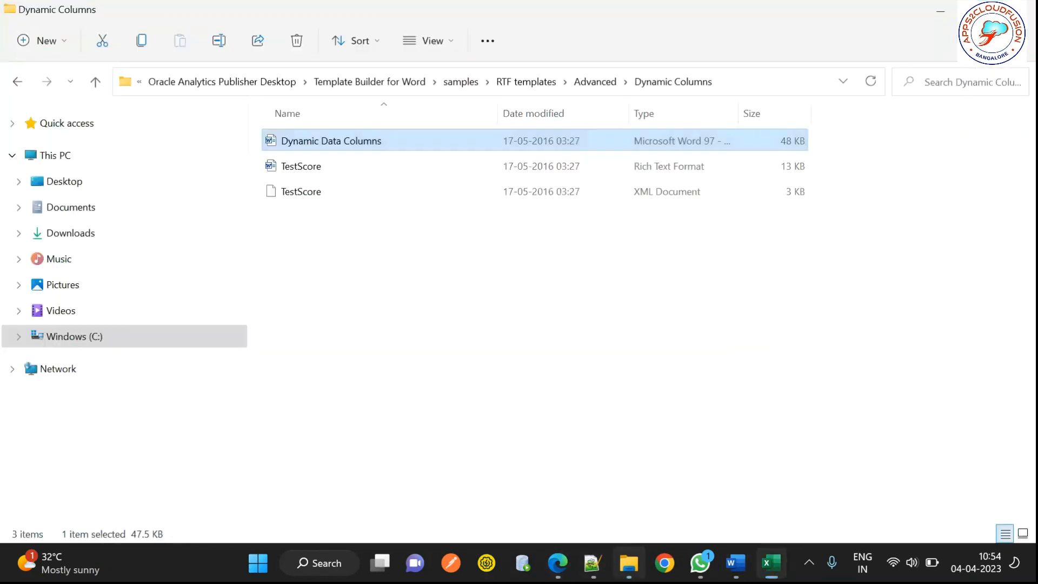
left_click(434, 322)
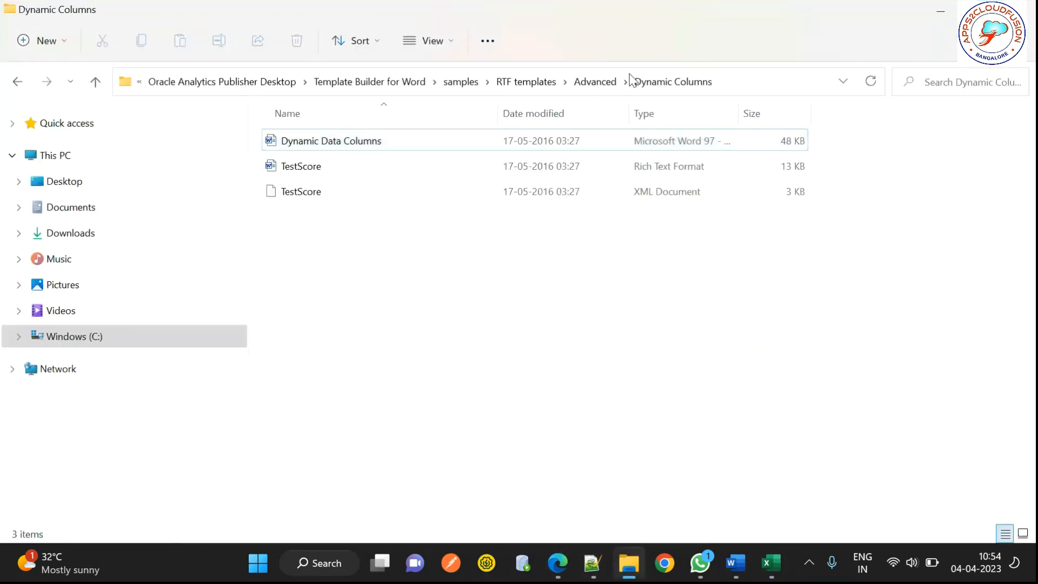
left_click(594, 82)
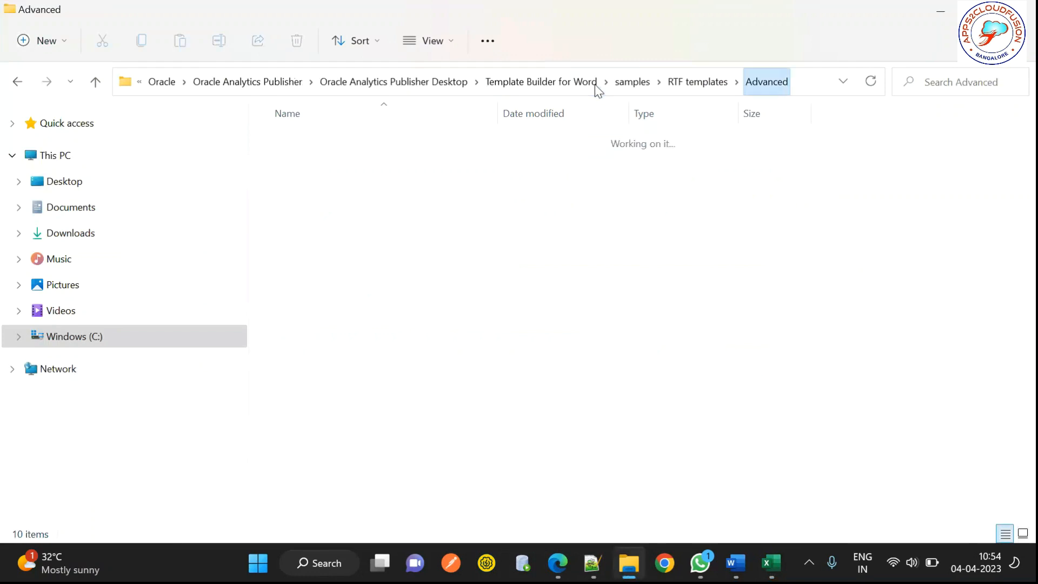
key("ctrl+c")
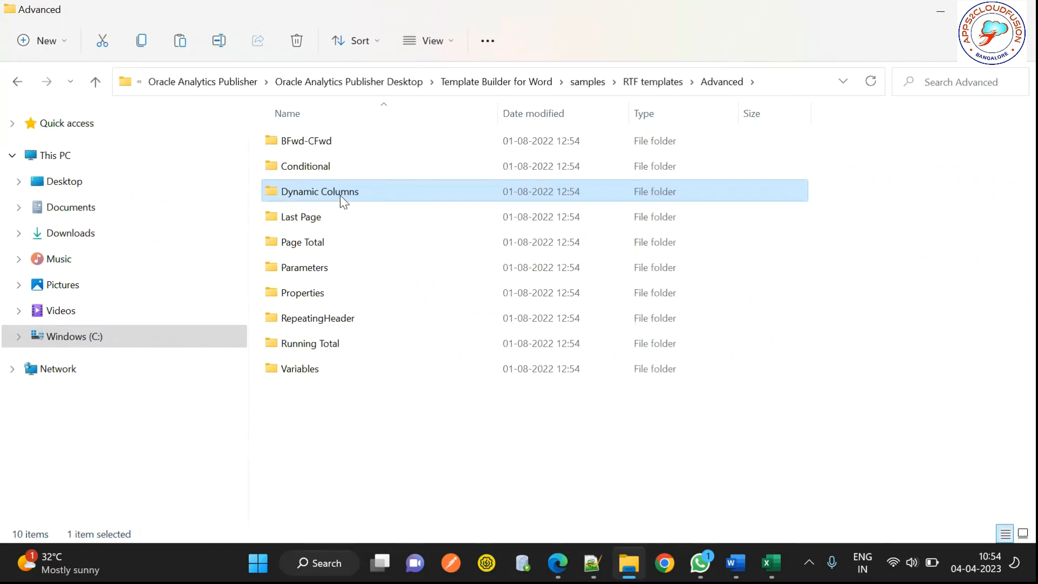
key("super+d")
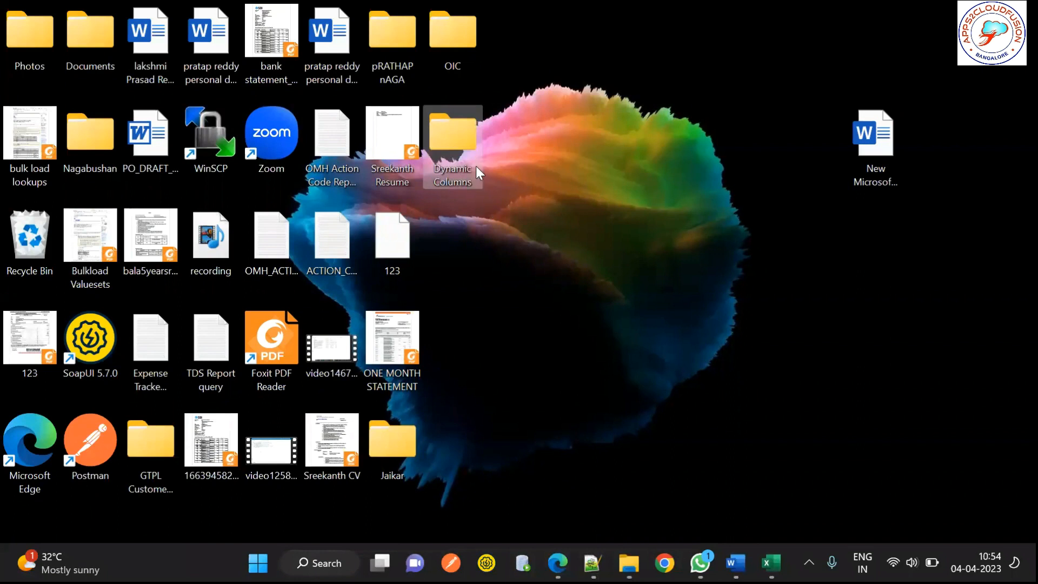
double_click(457, 135)
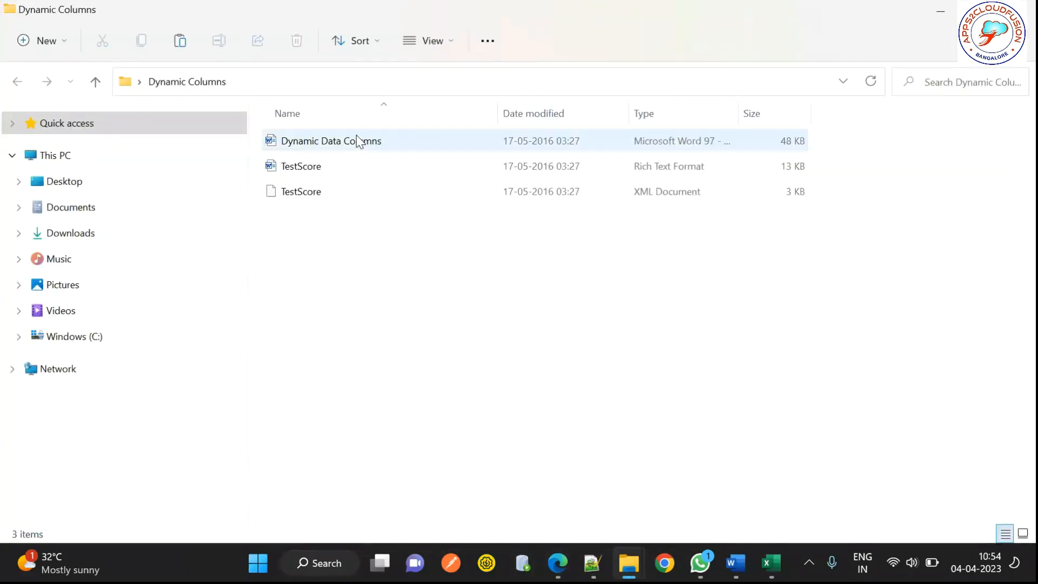
double_click(307, 167)
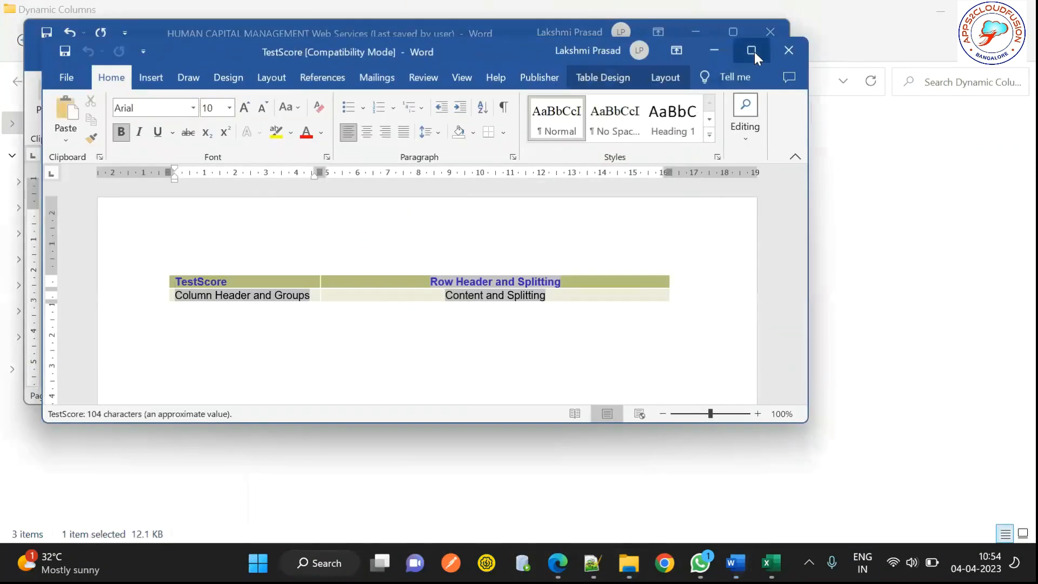
Step: Maximize Word, show the BI Publisher tools, and start loading sample XML data
left_click(754, 50)
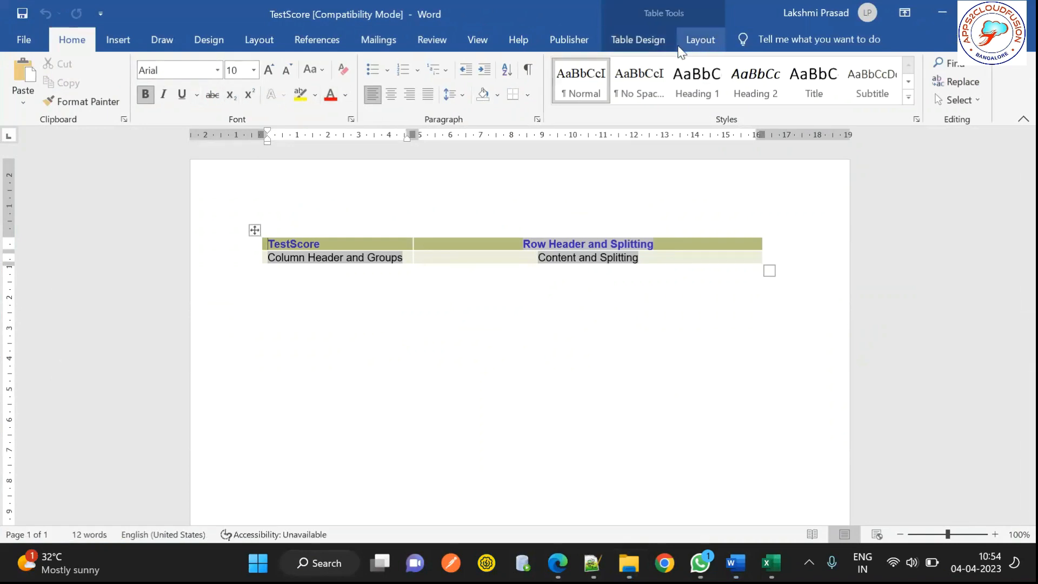
left_click(566, 39)
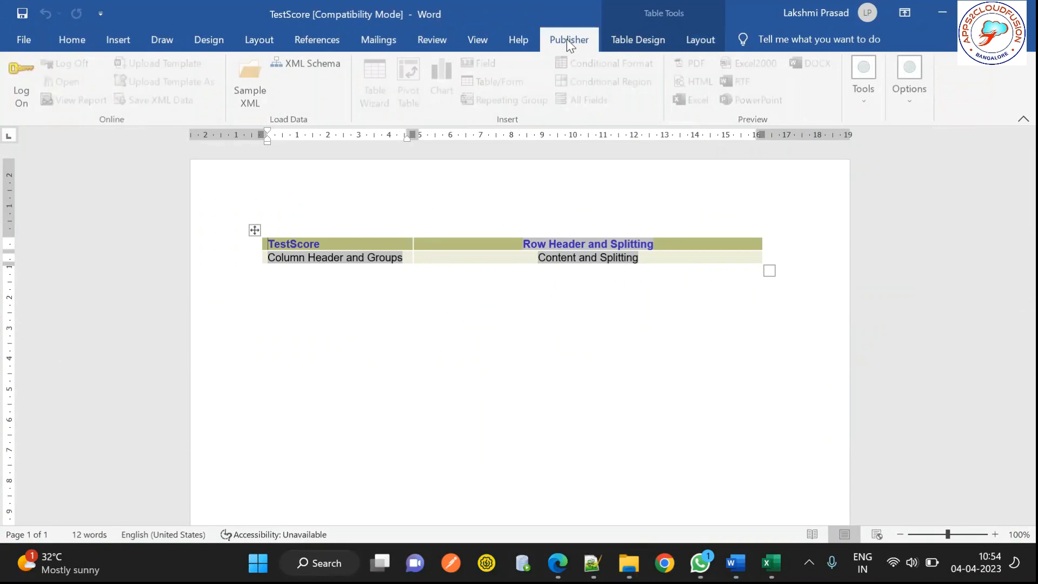
left_click(255, 93)
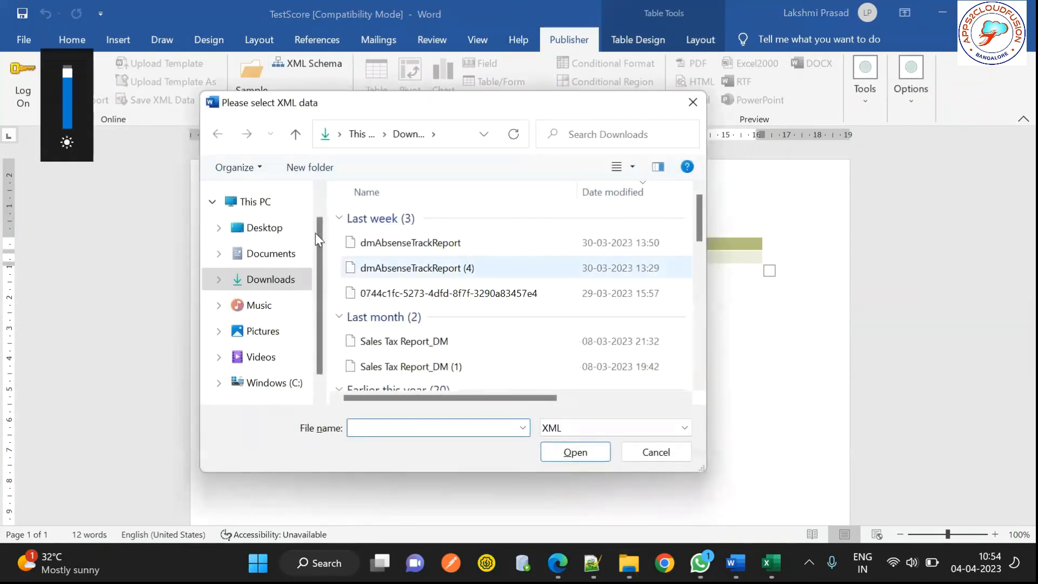
Step: Load TestScore.xml from the desktop Dynamic Columns folder and preview the report as Excel
left_click(264, 227)
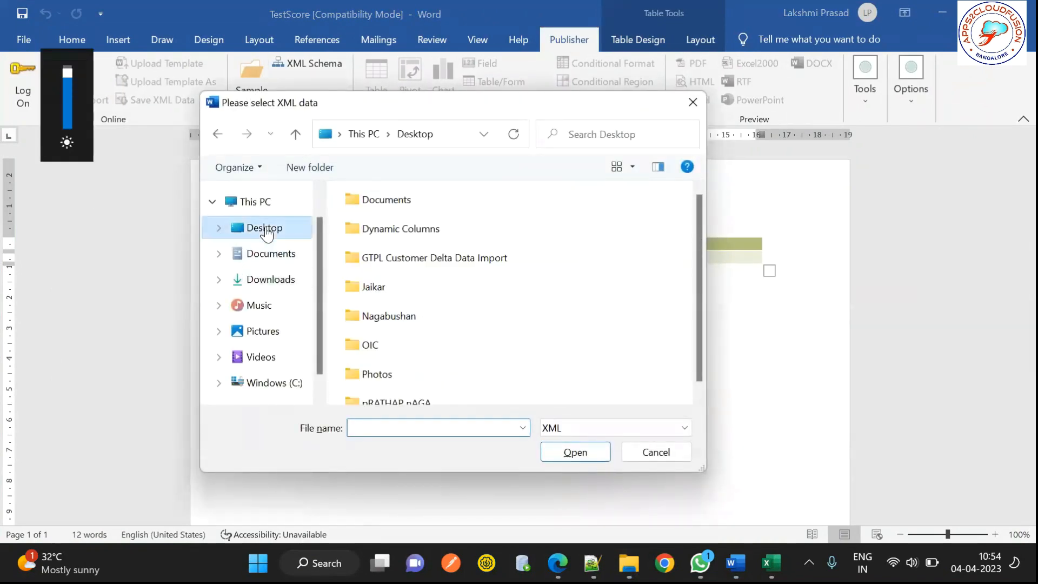
double_click(416, 230)
double_click(384, 222)
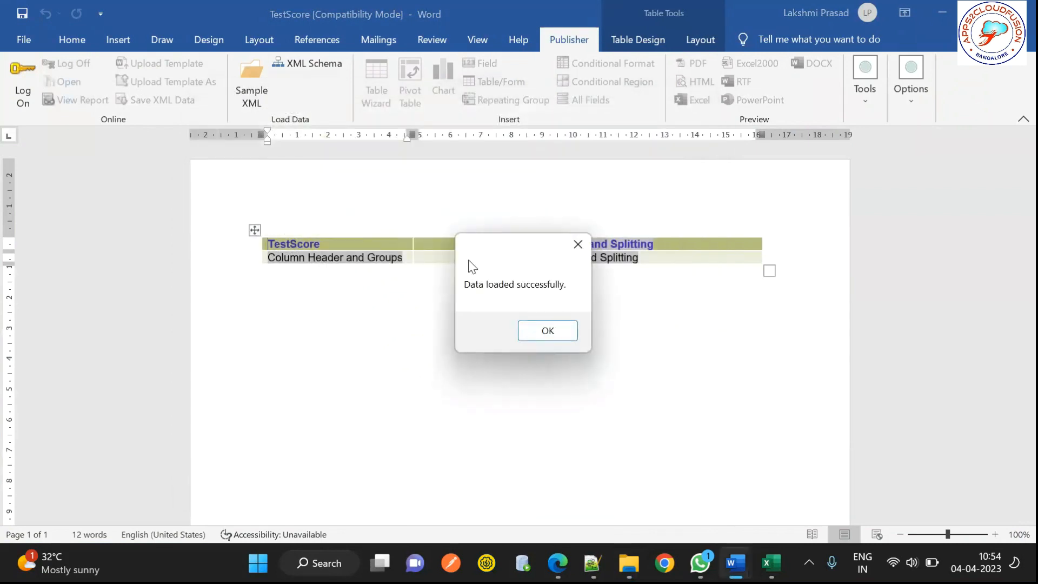
left_click(546, 330)
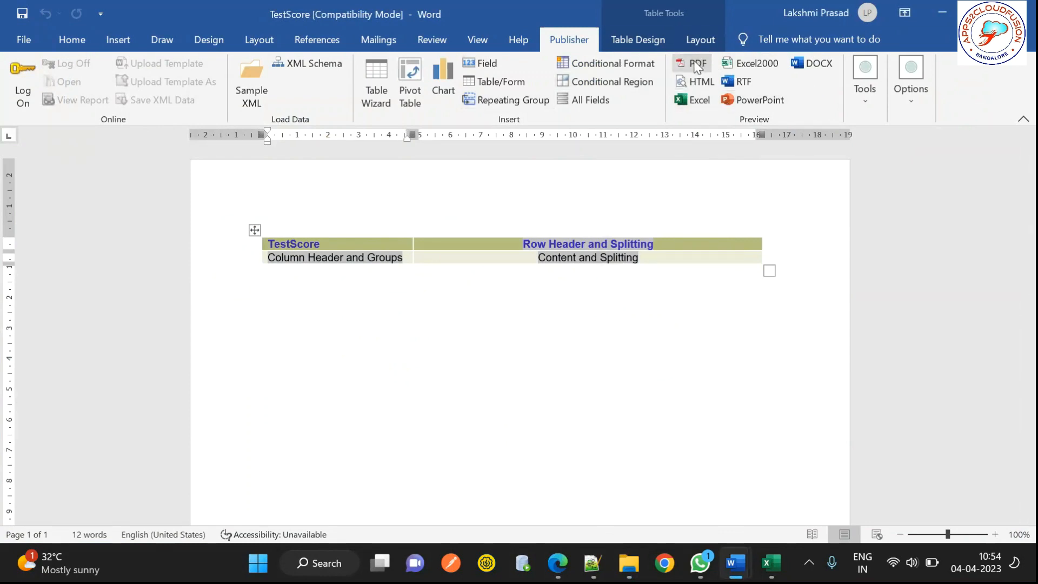
left_click(697, 101)
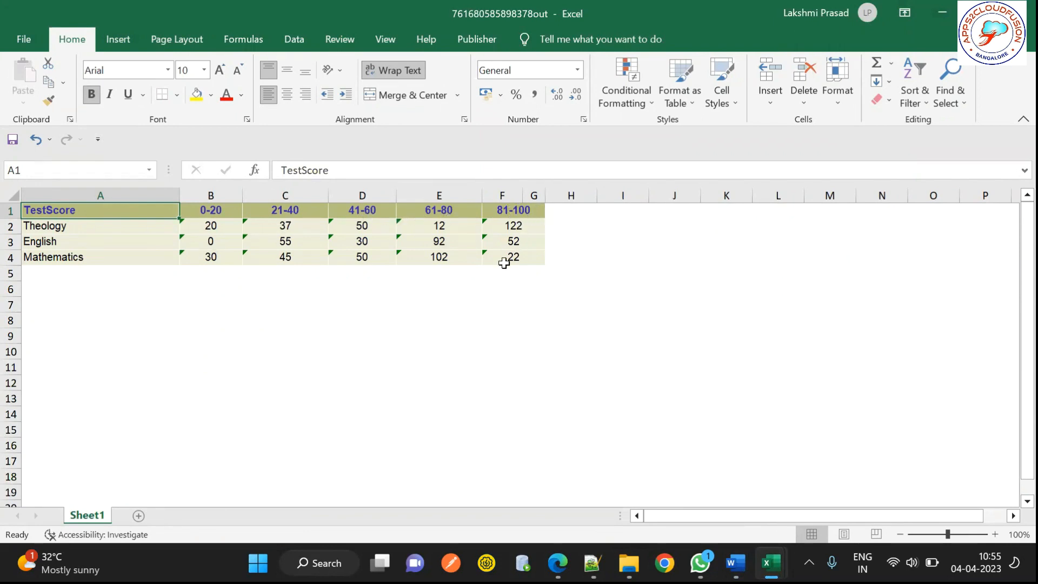
Step: Inspect the Excel preview's Theology, English and Mathematics counts, including the merged page-total cell
left_click(393, 275)
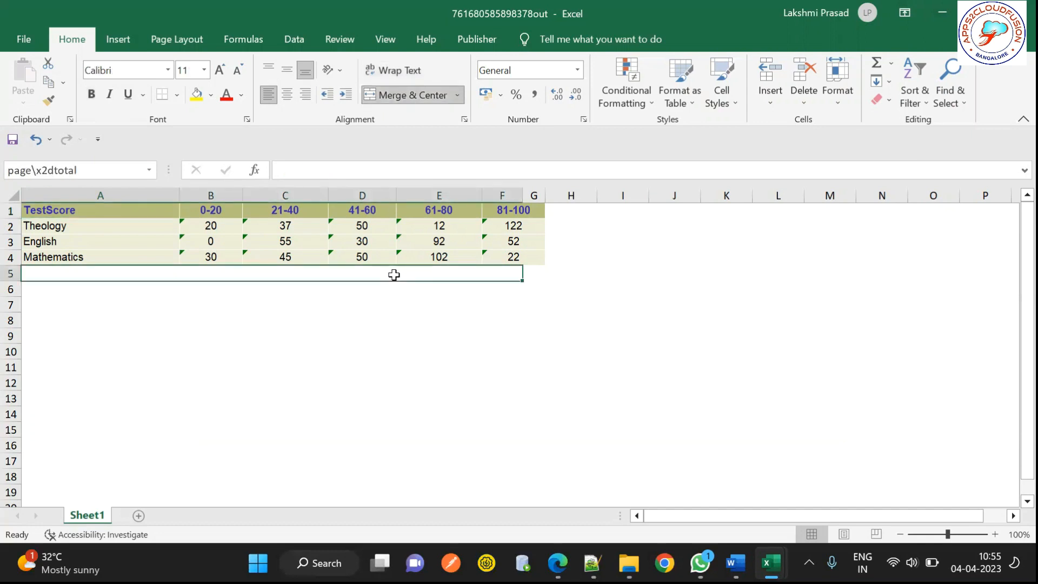
left_click(232, 324)
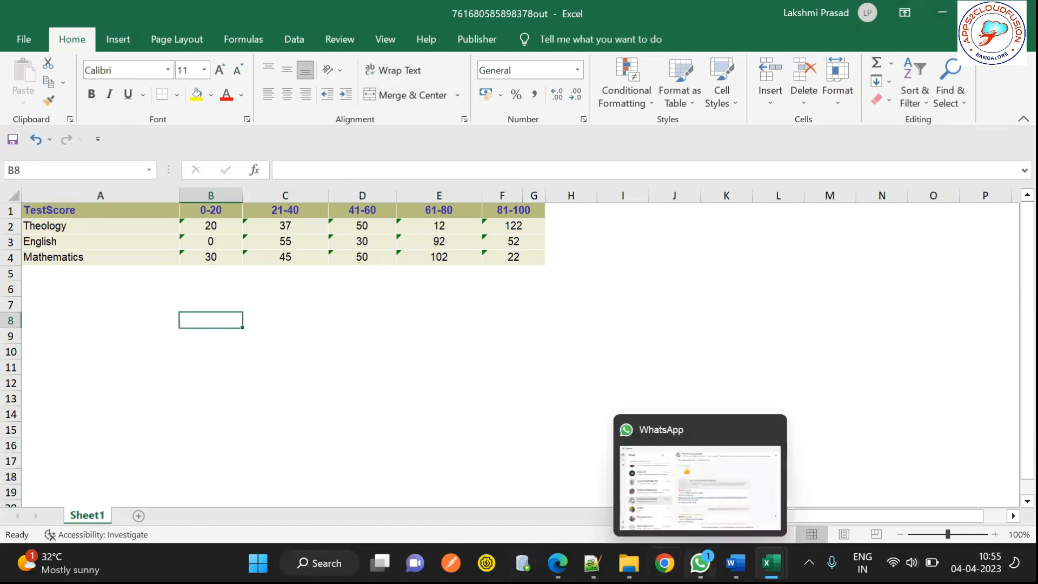
mouse_move(628, 562)
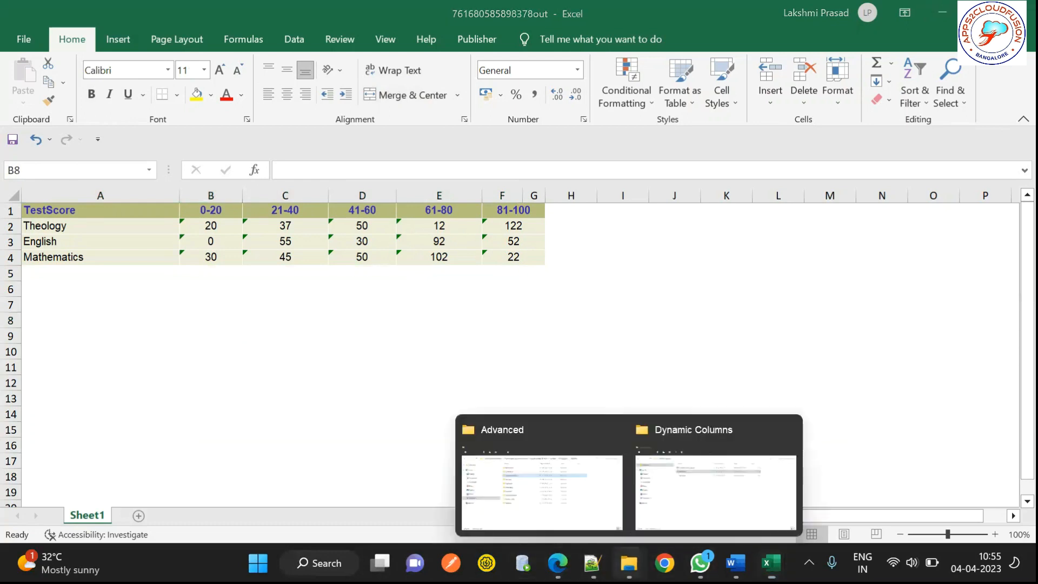
Step: Reopen TestScore.rtf from the Dynamic Columns folder and select all of its content
left_click(721, 511)
left_click(322, 168)
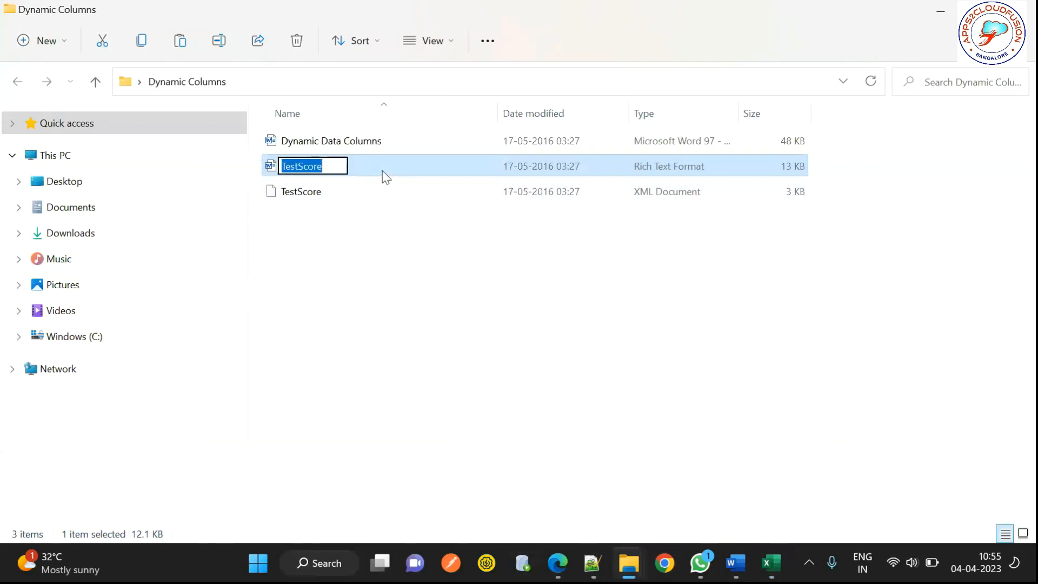
double_click(385, 173)
left_click(378, 285)
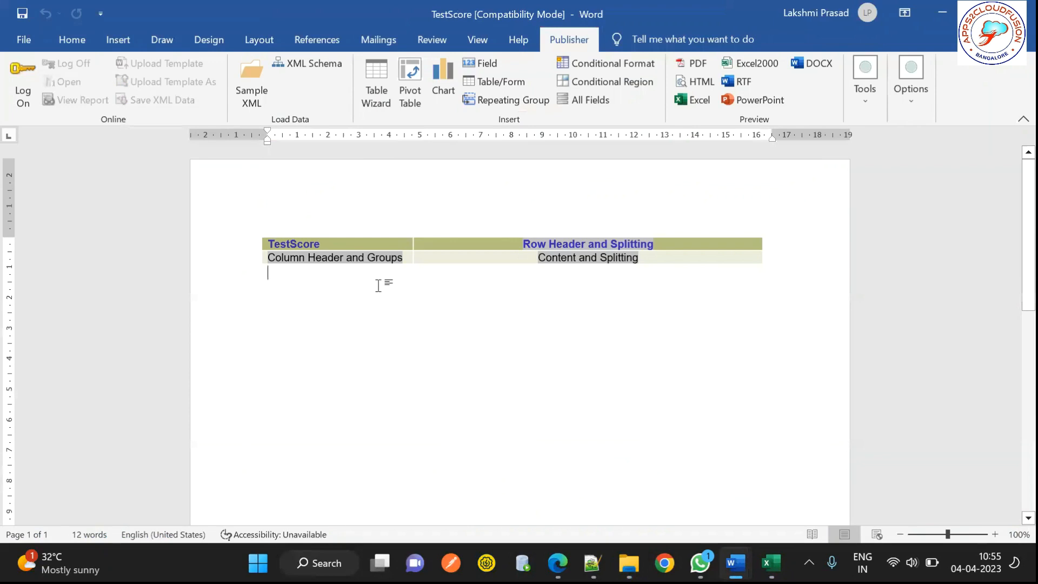
key("ctrl+a")
Step: Open the BI Publisher Tools list for the fully selected template
left_click(860, 94)
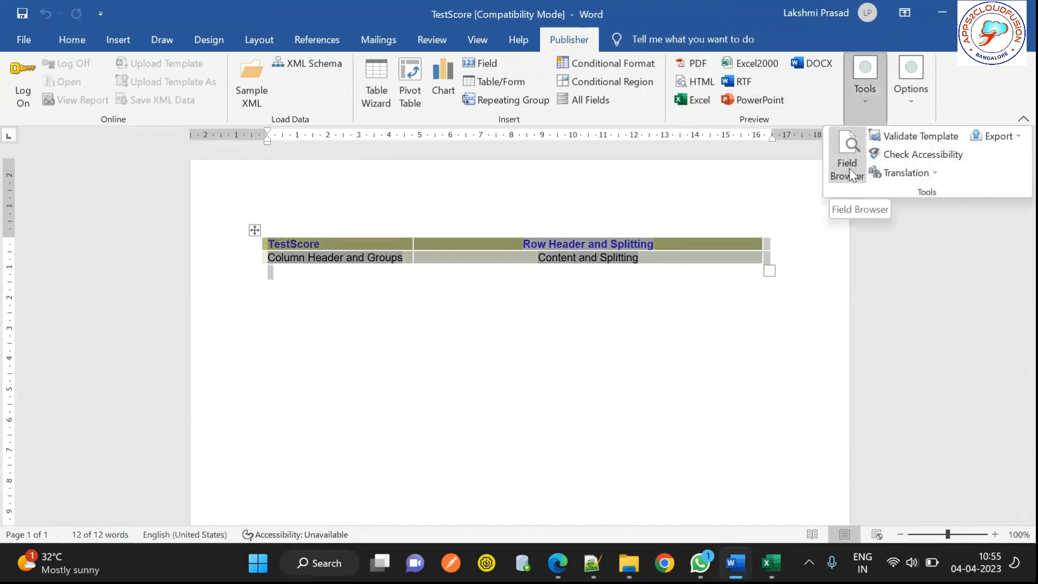
left_click(297, 267)
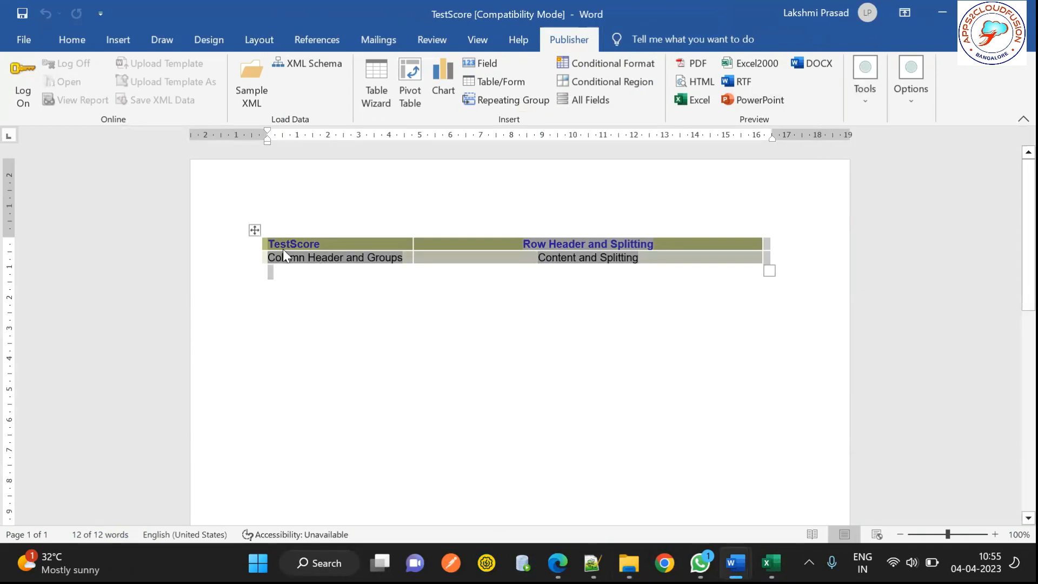
left_click(320, 246)
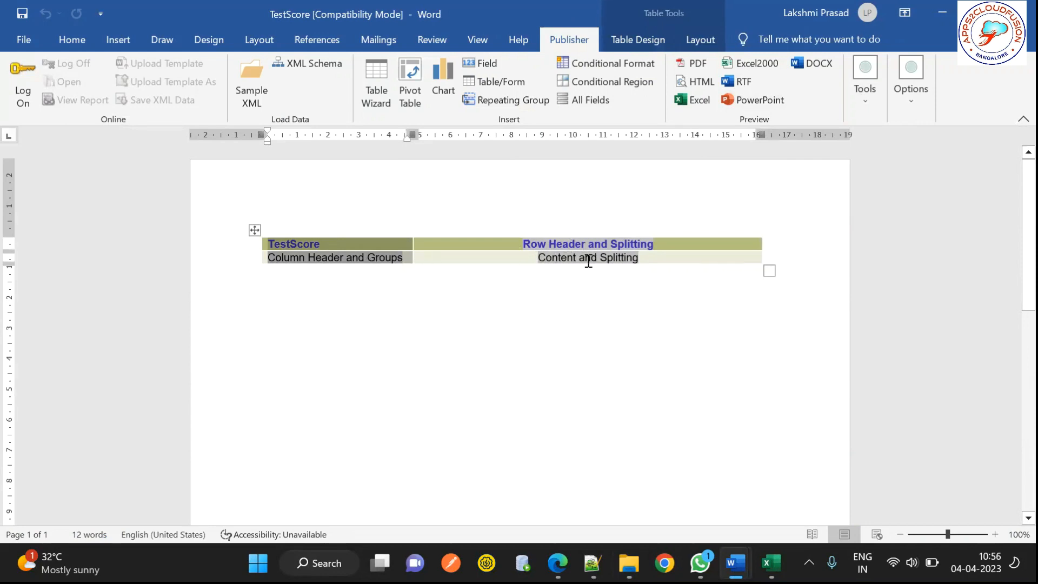
key("ctrl+a")
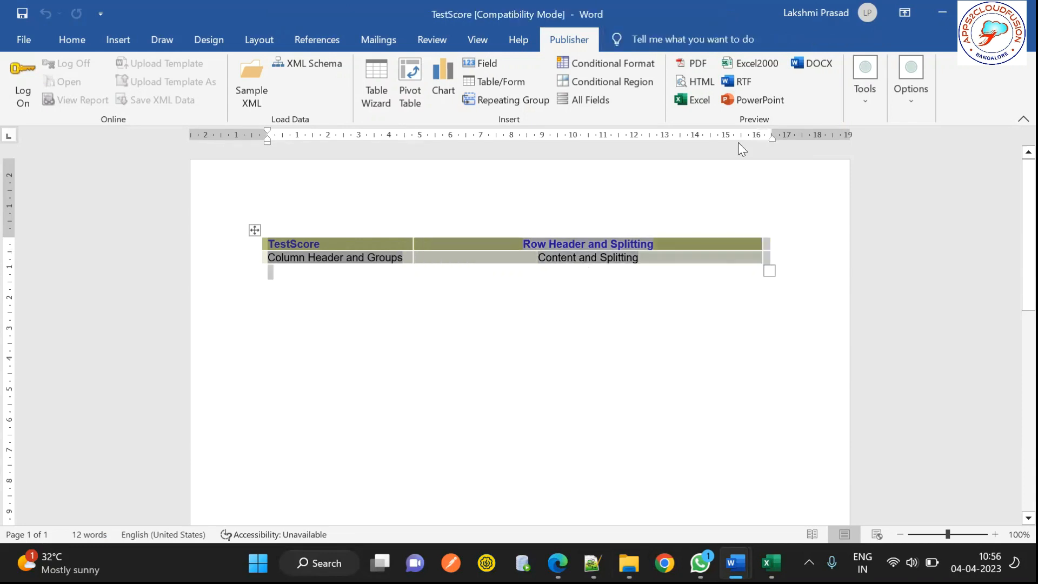
left_click(863, 90)
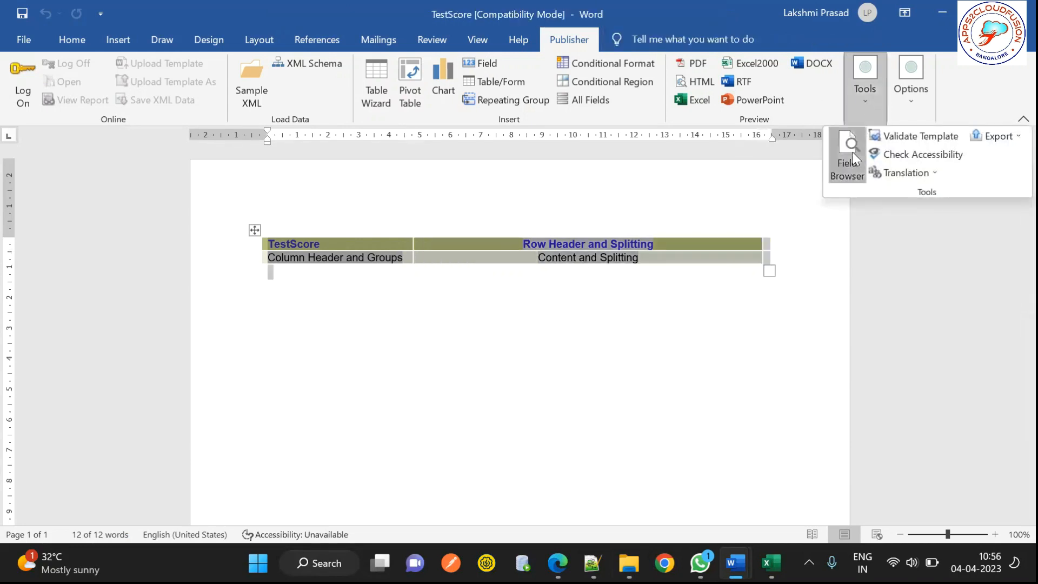
Step: Review the Row Header, Column Header and Groups, and Content and Splitting field codes, then close the browser
left_click(853, 152)
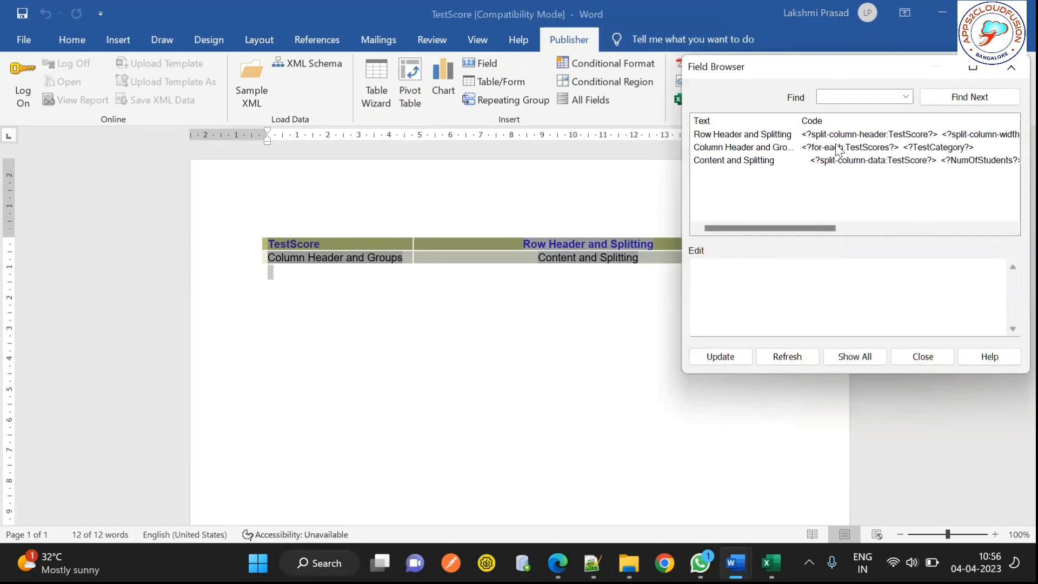
left_click(765, 135)
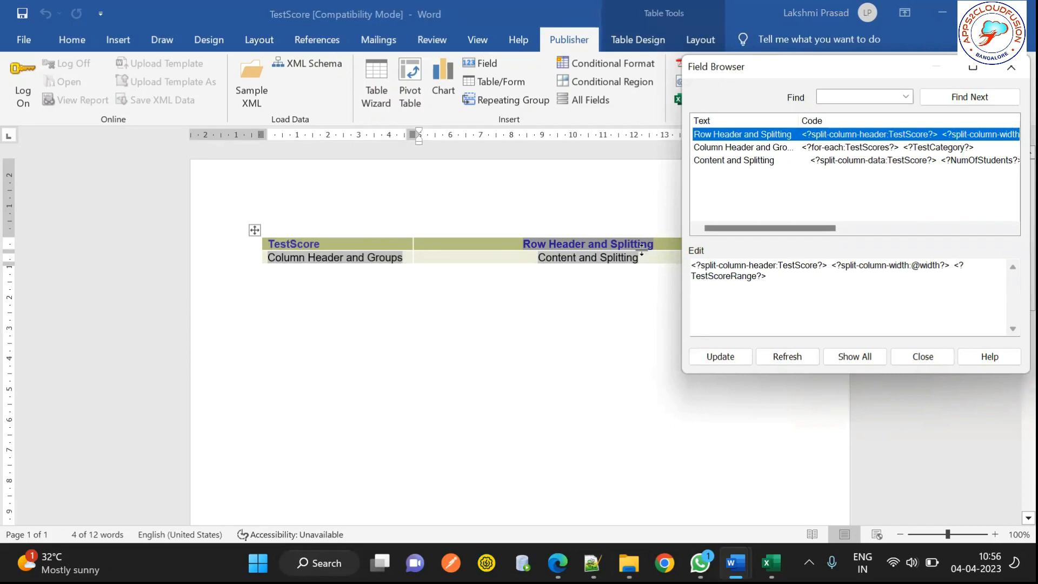
left_click(825, 147)
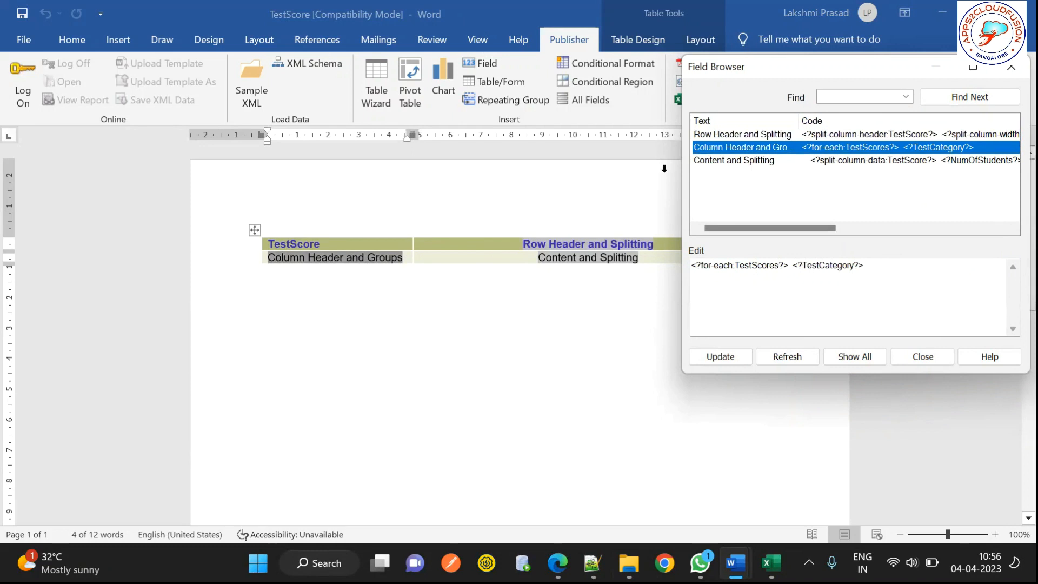
left_click(865, 159)
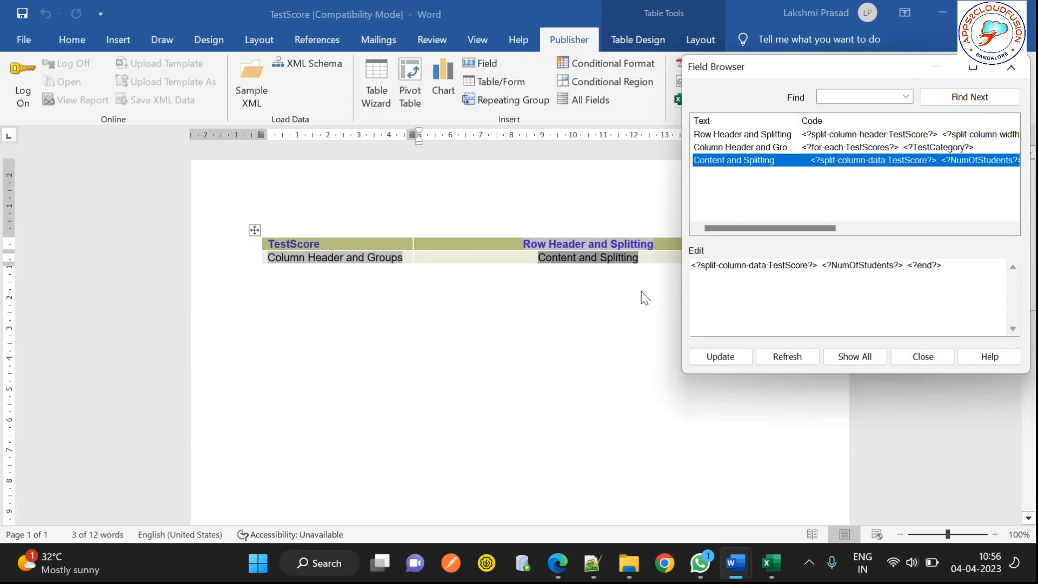
left_click(1013, 69)
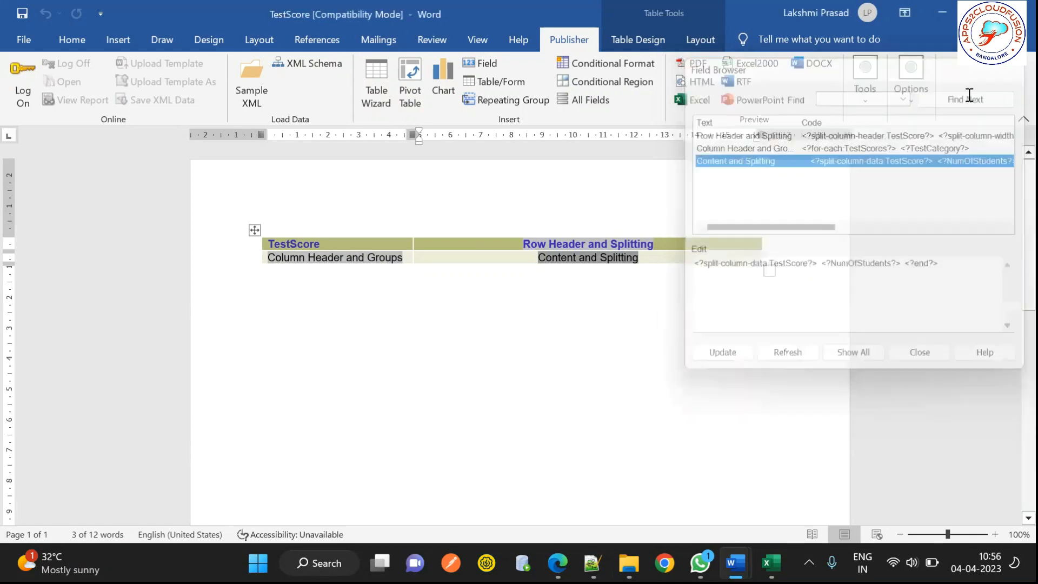
Step: Open TestScore.xml from the Dynamic Columns folder with Notepad++ via Open with
mouse_move(628, 562)
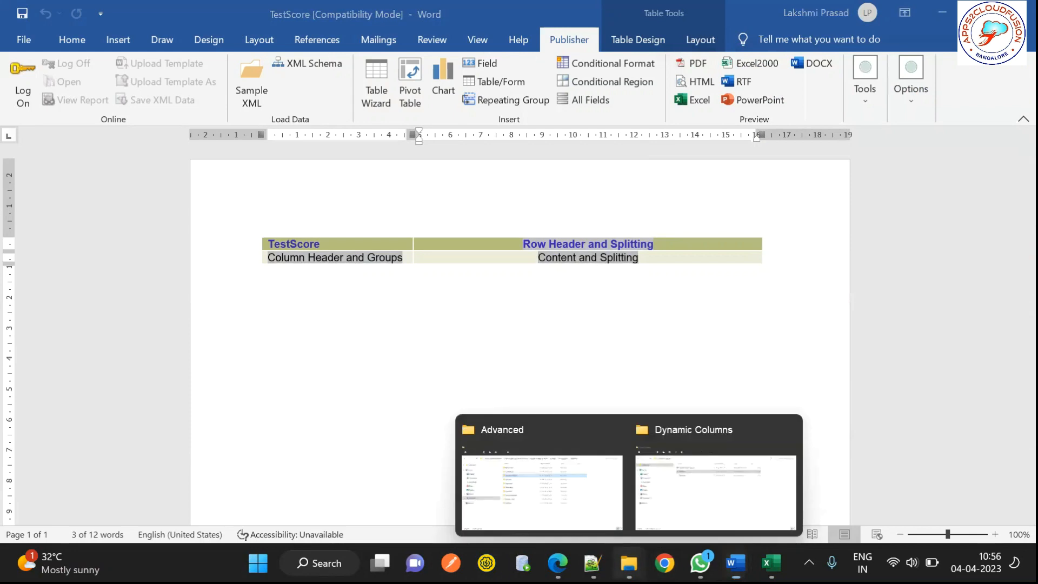
left_click(701, 518)
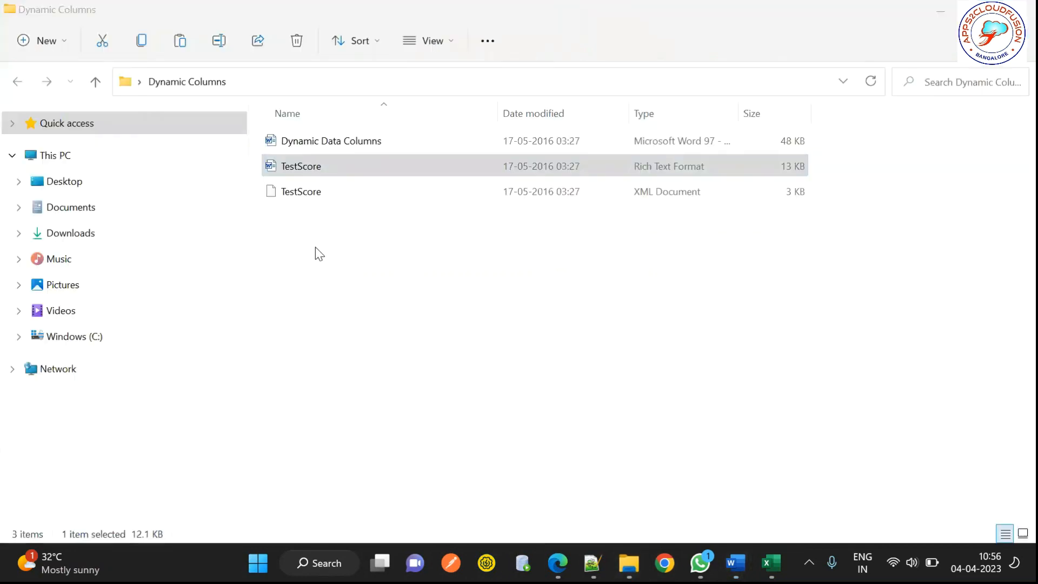
left_click(296, 192)
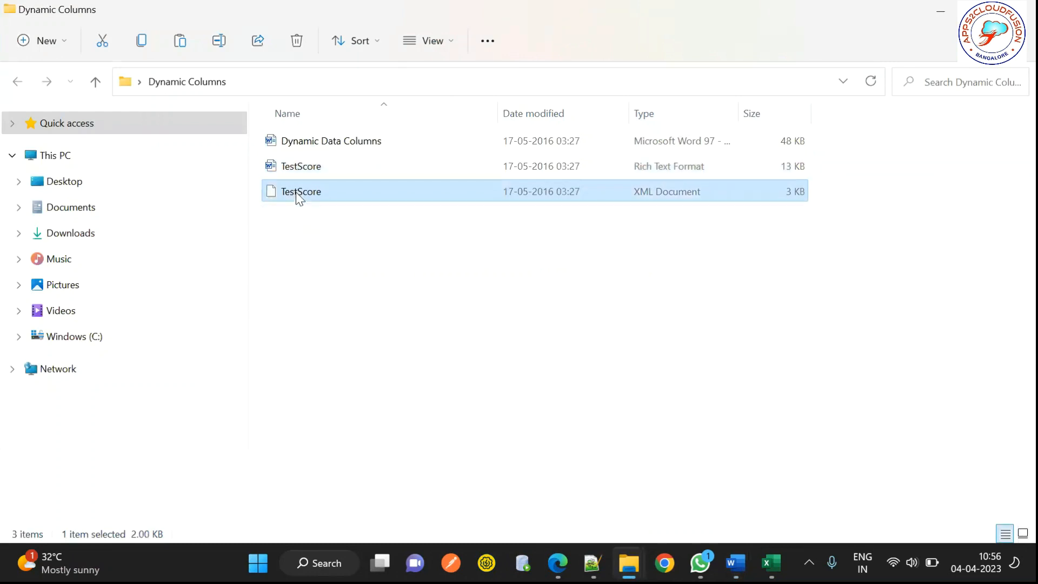
right_click(297, 193)
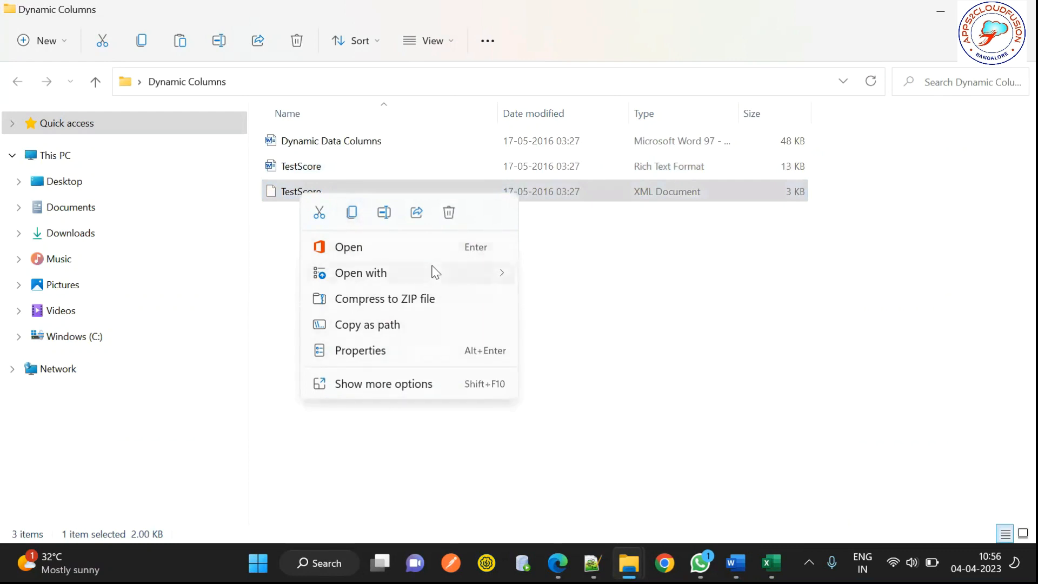
mouse_move(434, 273)
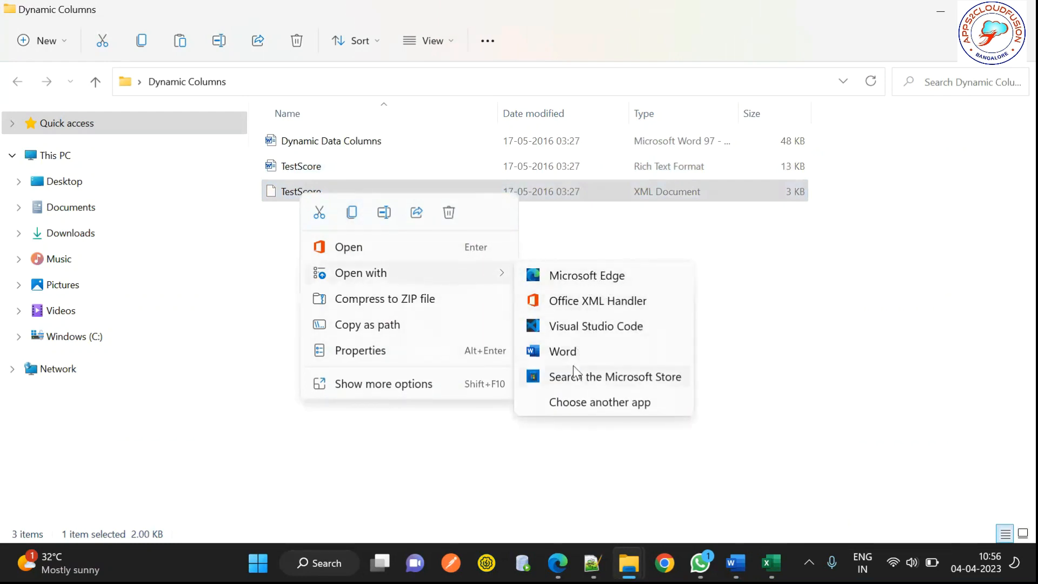
left_click(569, 404)
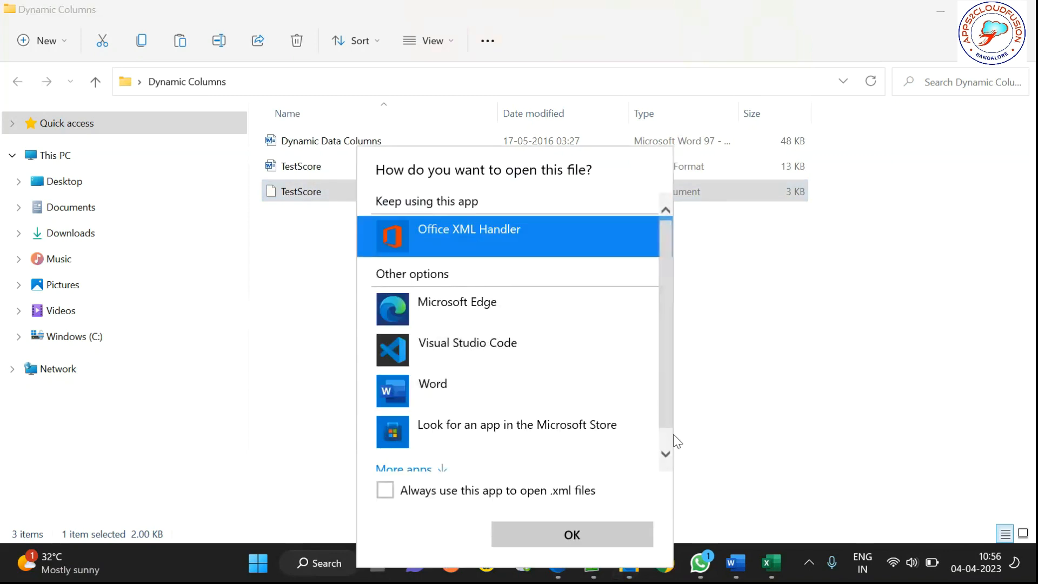
left_click(665, 454)
left_click(437, 449)
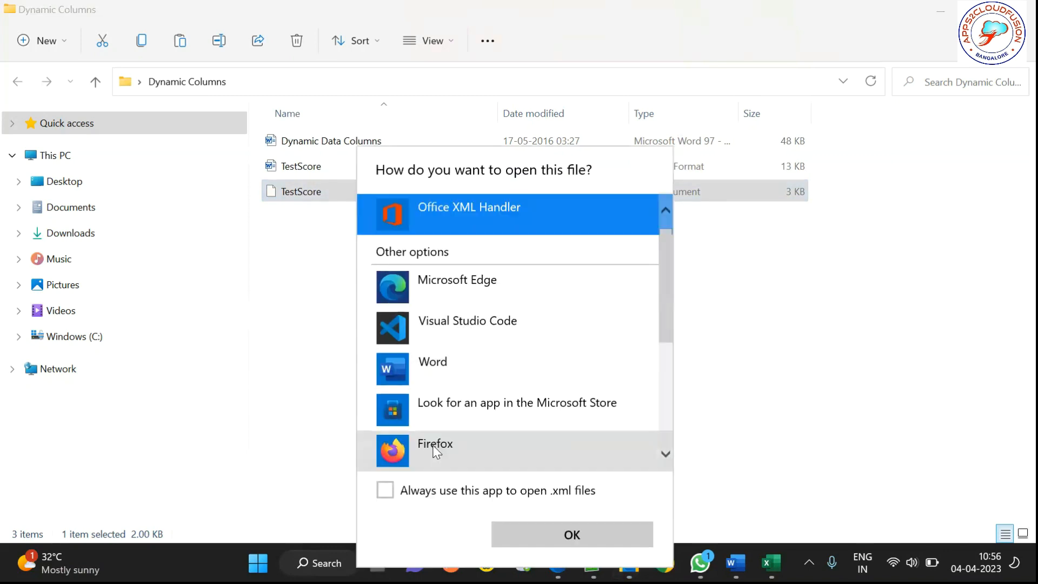
left_click(664, 400)
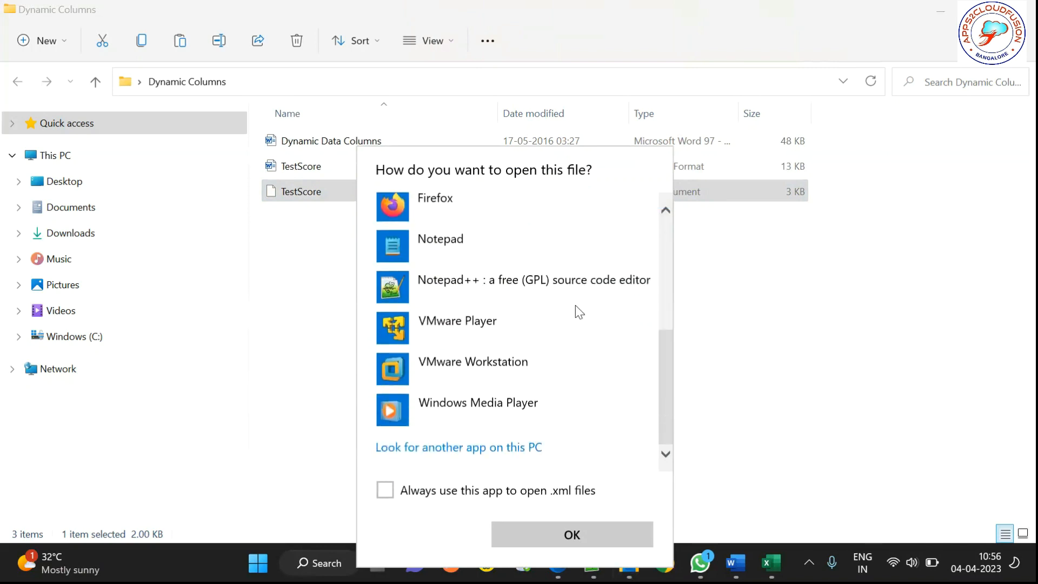
left_click(480, 246)
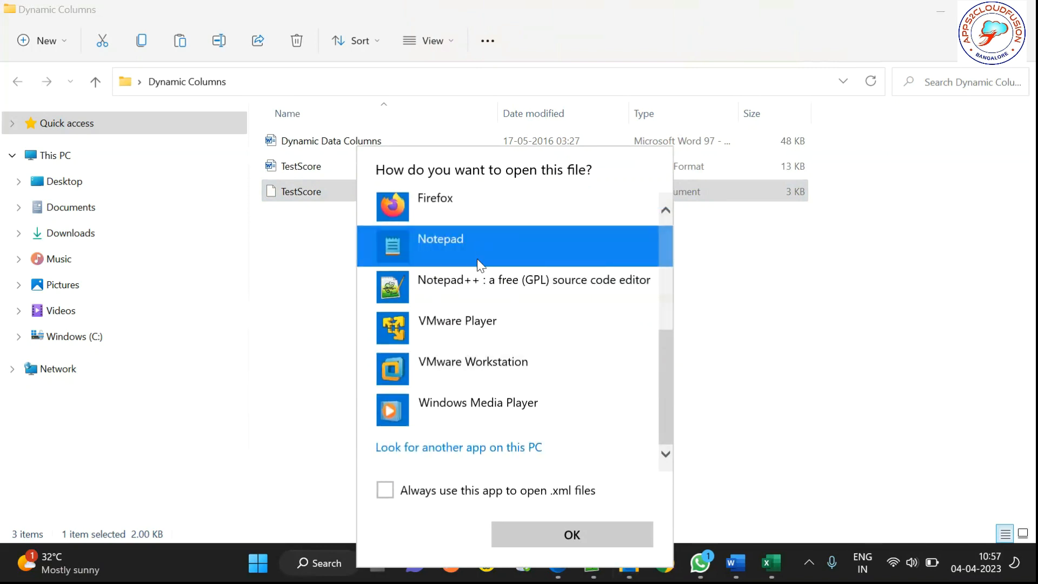
left_click(472, 286)
left_click(543, 525)
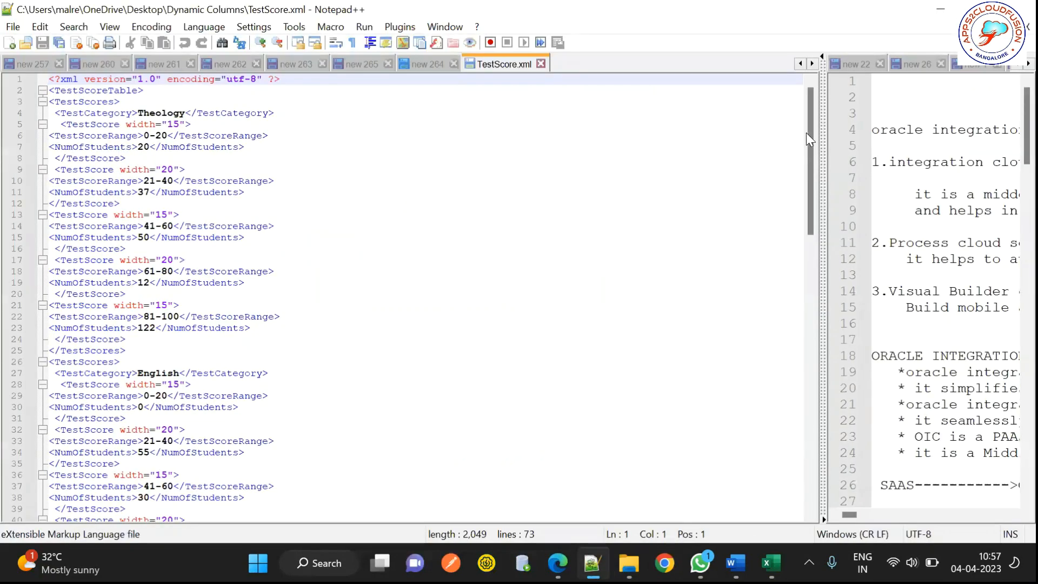
Step: Scroll to the end of TestScore.xml and select the last Mathematics block (81-100, 22 students) to copy
left_click_drag(807, 132, 808, 292)
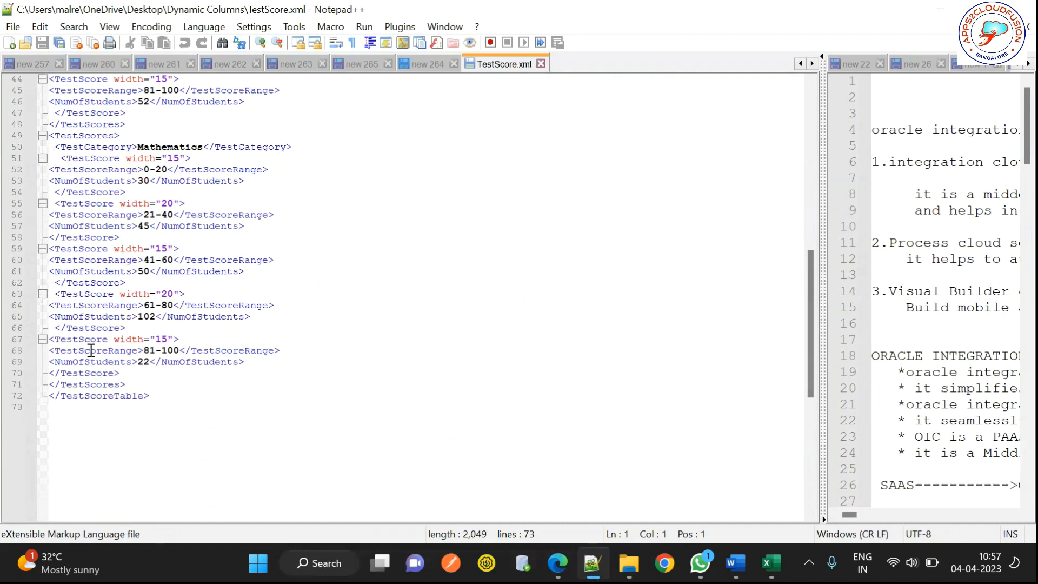
double_click(91, 351)
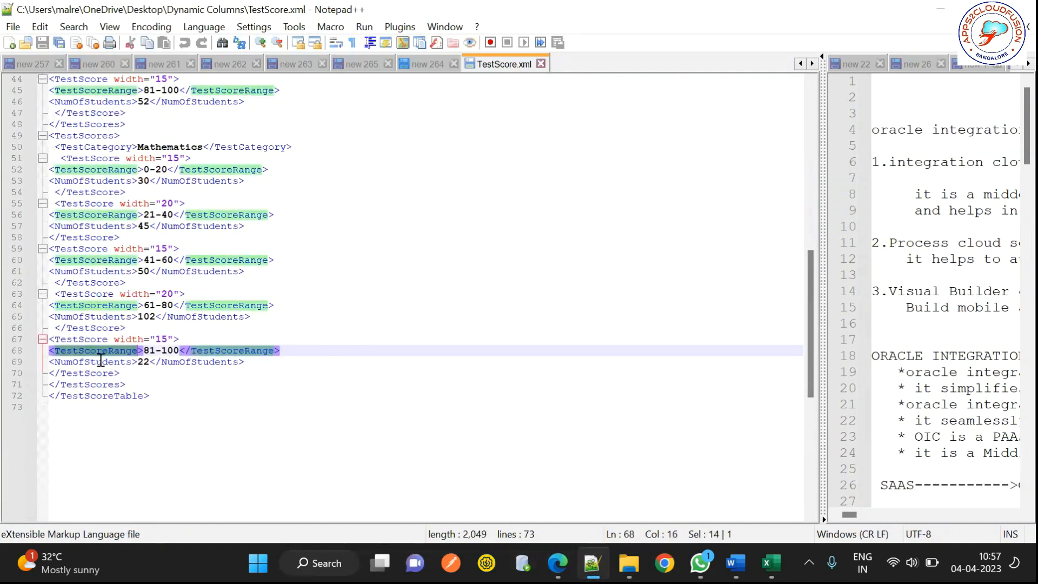
double_click(97, 362)
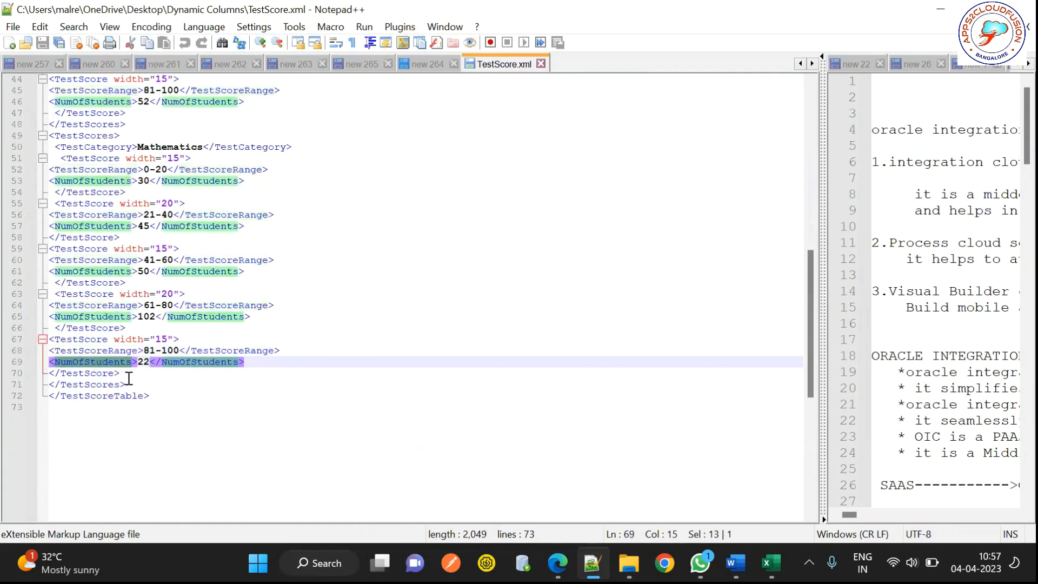
left_click(129, 378)
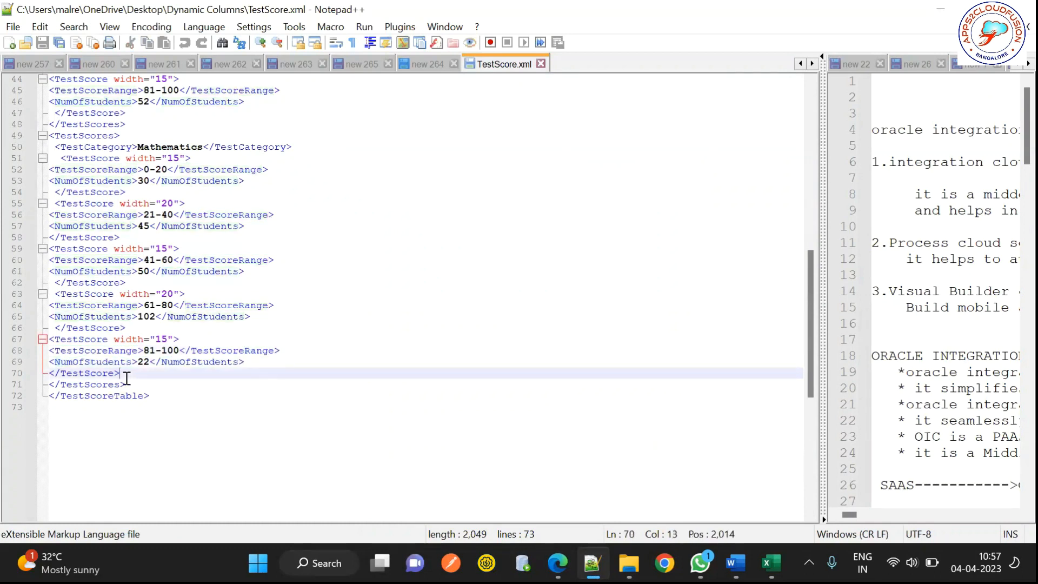
left_click_drag(121, 374, 38, 344)
key("ctrl+c")
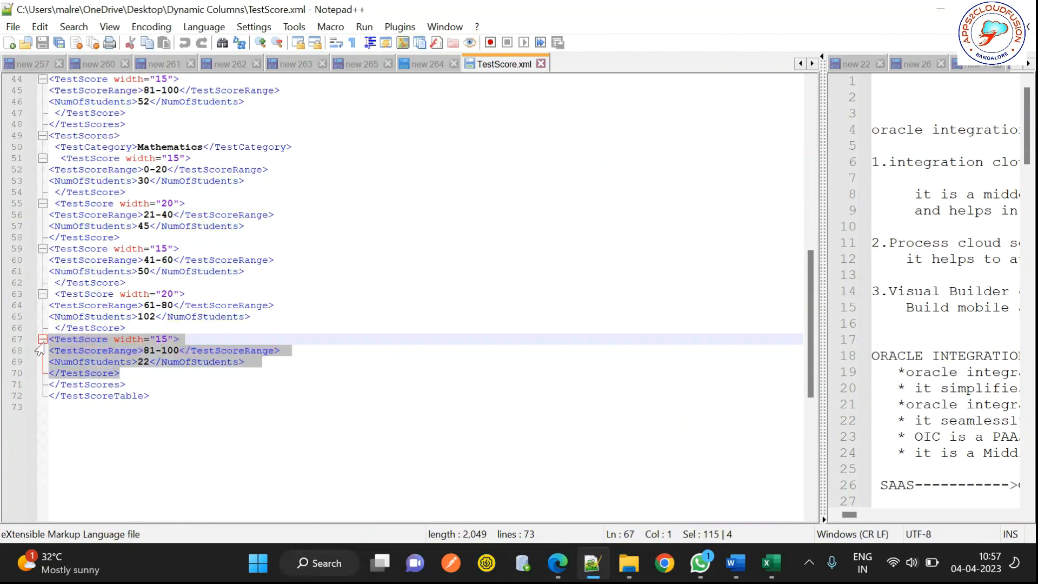
Step: Paste three copies of the 81-100 TestScore block after line 70
left_click(132, 373)
key("Return")
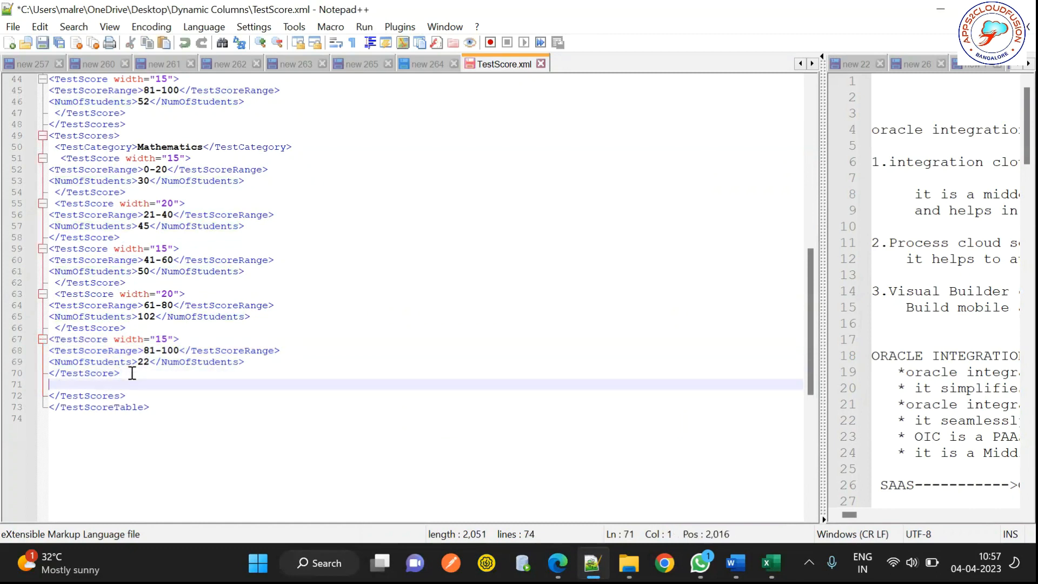
key("ctrl+v")
key("Return")
key("ctrl+v")
key("Return")
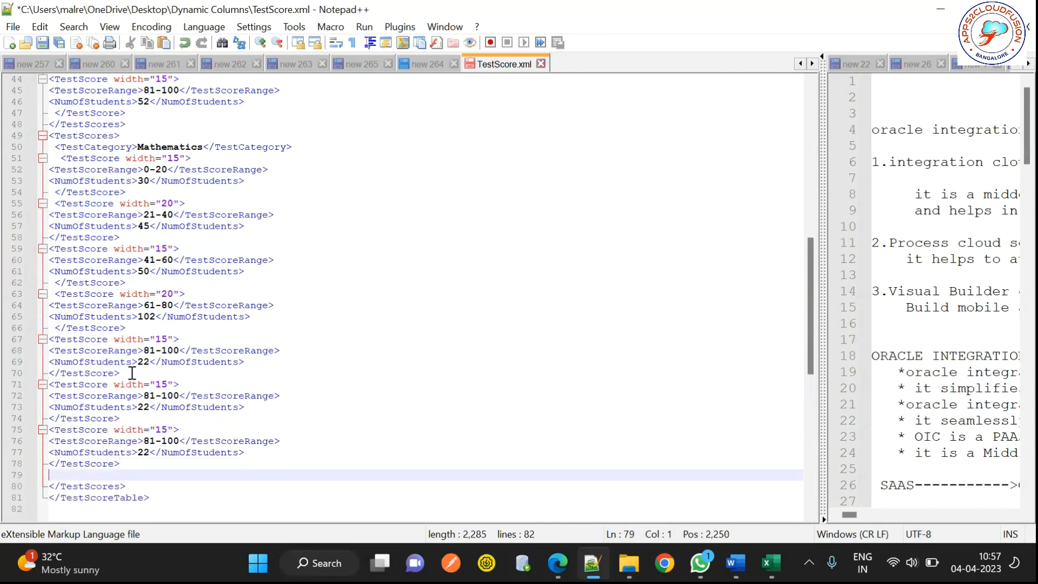
key("ctrl+v")
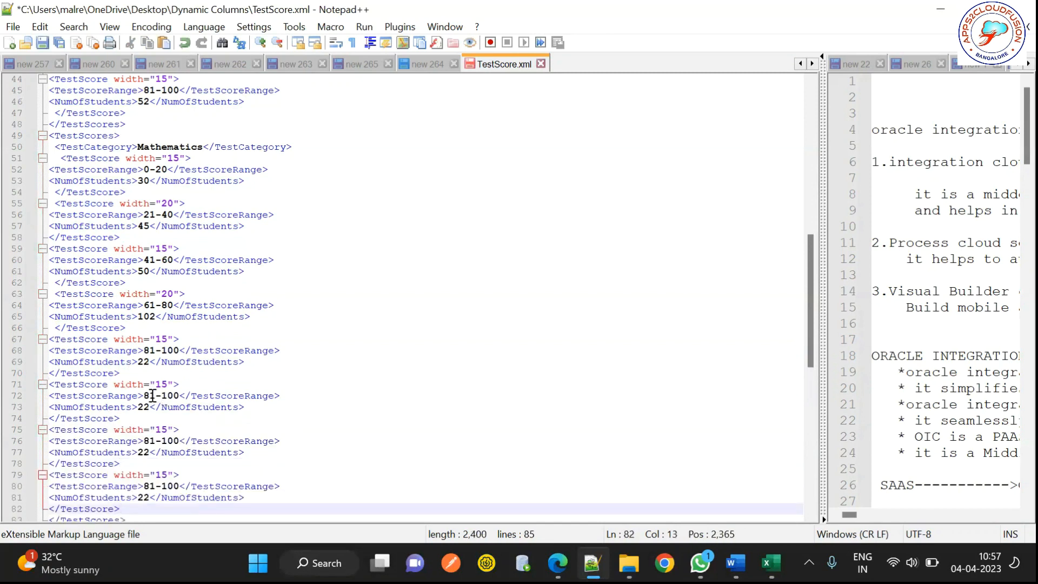
Step: Change the first two copies' ranges to 101-150 and 151-200
double_click(149, 396)
type("10")
type("1")
left_click(181, 395)
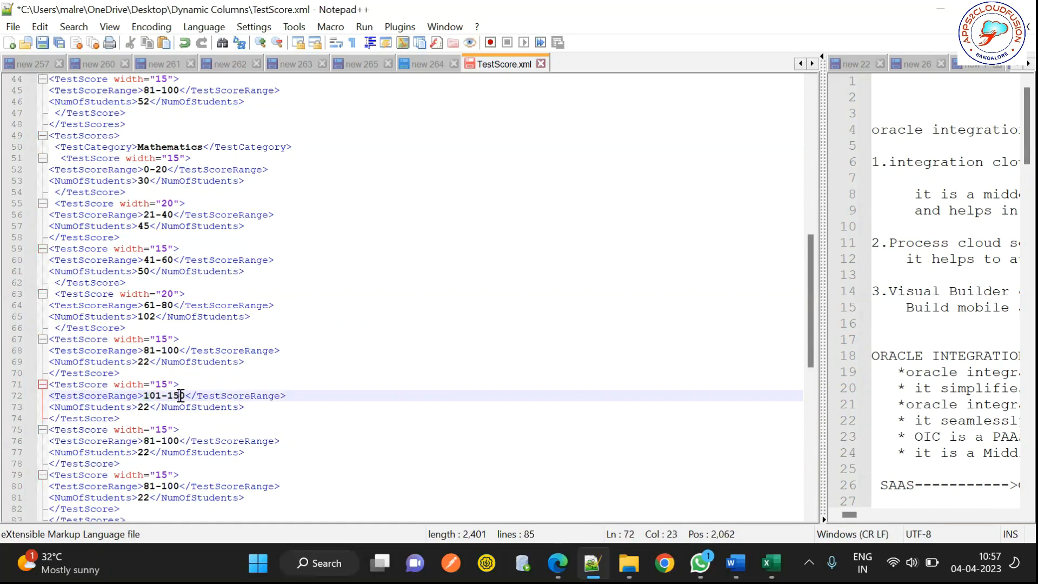
left_click(154, 443)
key("BackSpace")
key("BackSpace")
type("151")
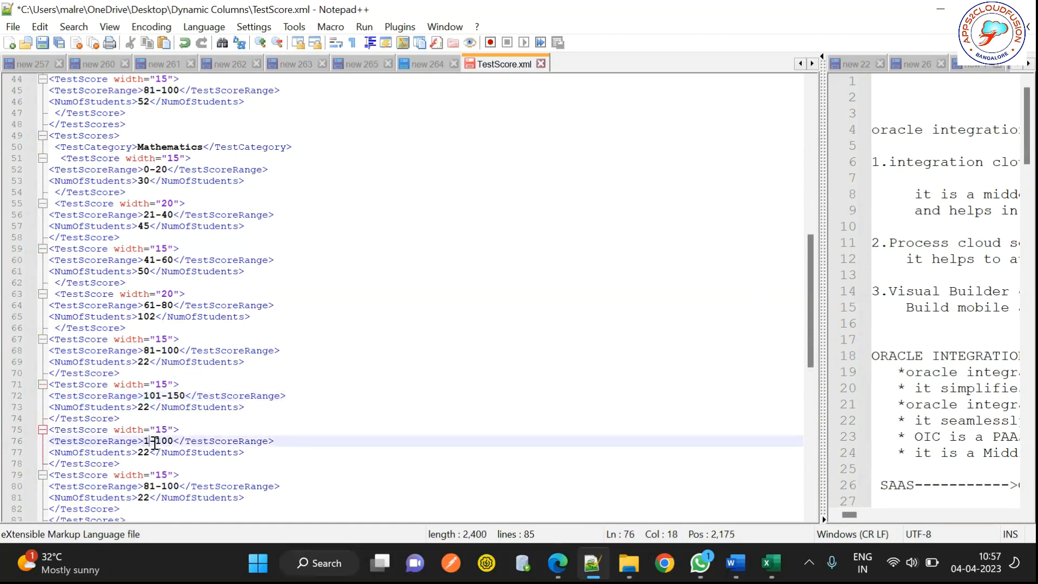
left_click(174, 443)
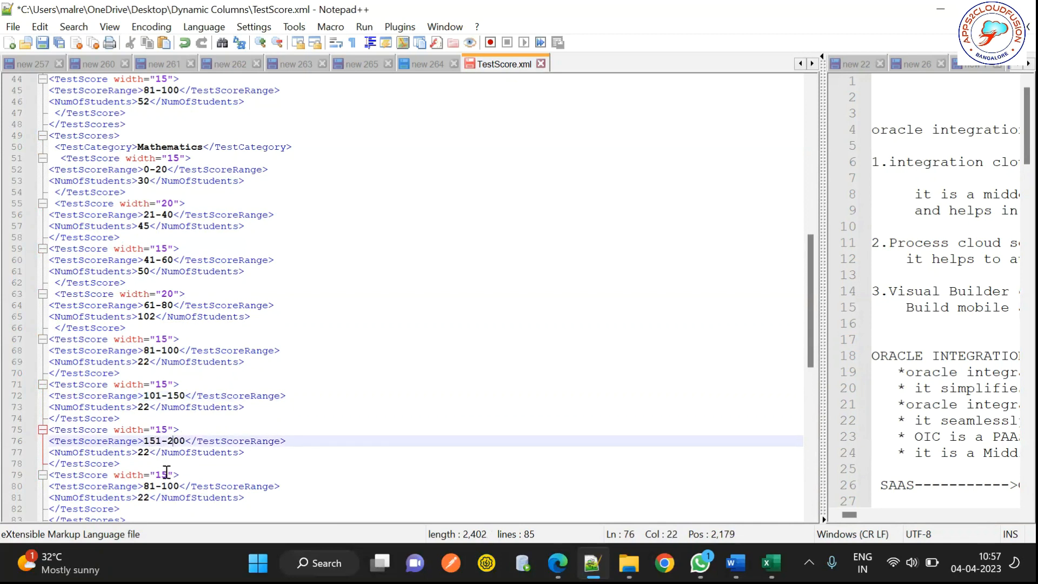
Step: Change the third copy's range to 201-300
double_click(149, 486)
type("2001")
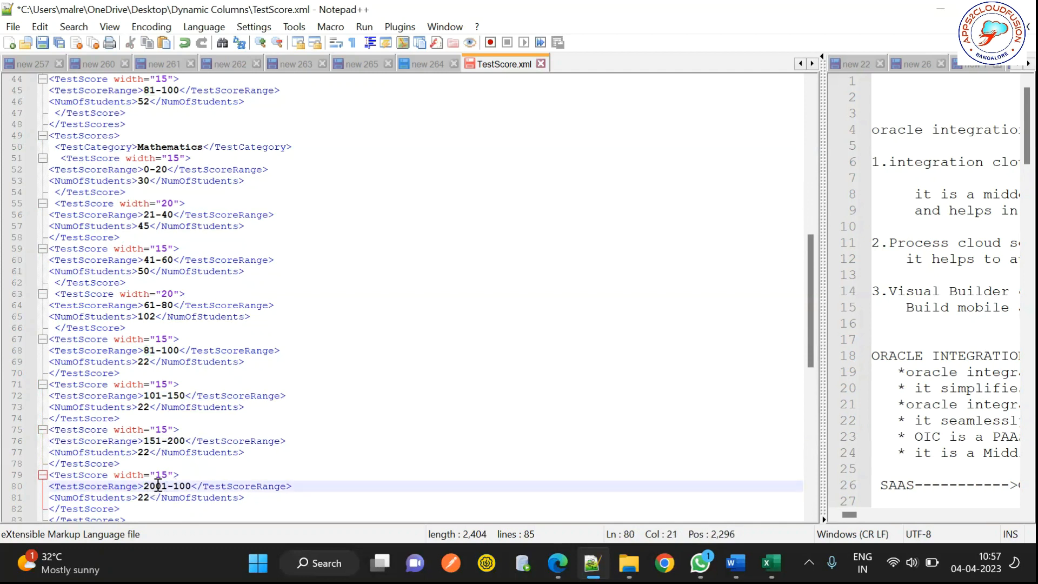
left_click(158, 486)
key("BackSpace")
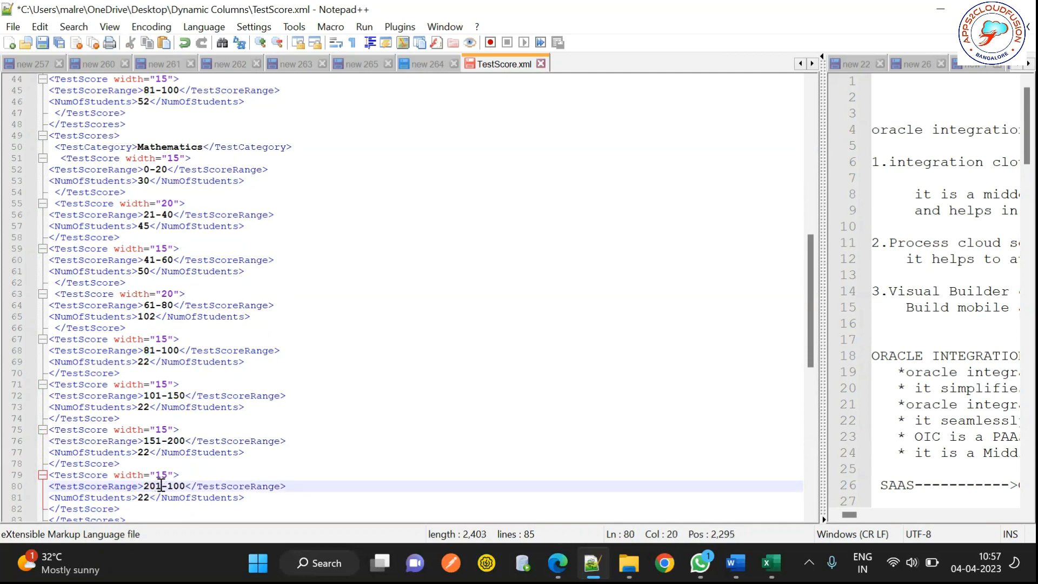
double_click(174, 486)
type("3")
key("BackSpace")
type("300")
Step: Set the new blocks' student counts to 100, 44 and 90, and save TestScore.xml
double_click(144, 497)
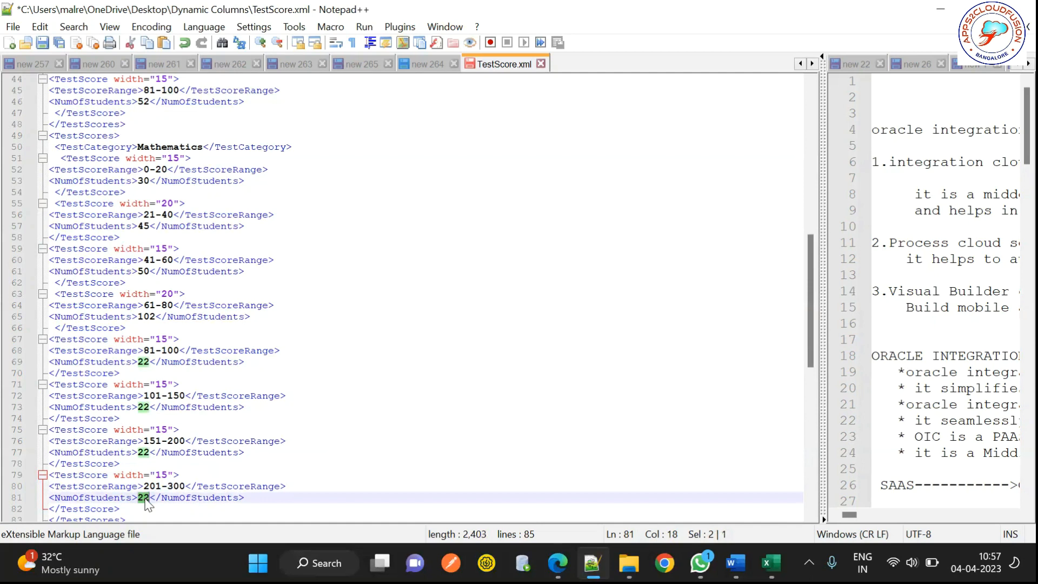
type("90")
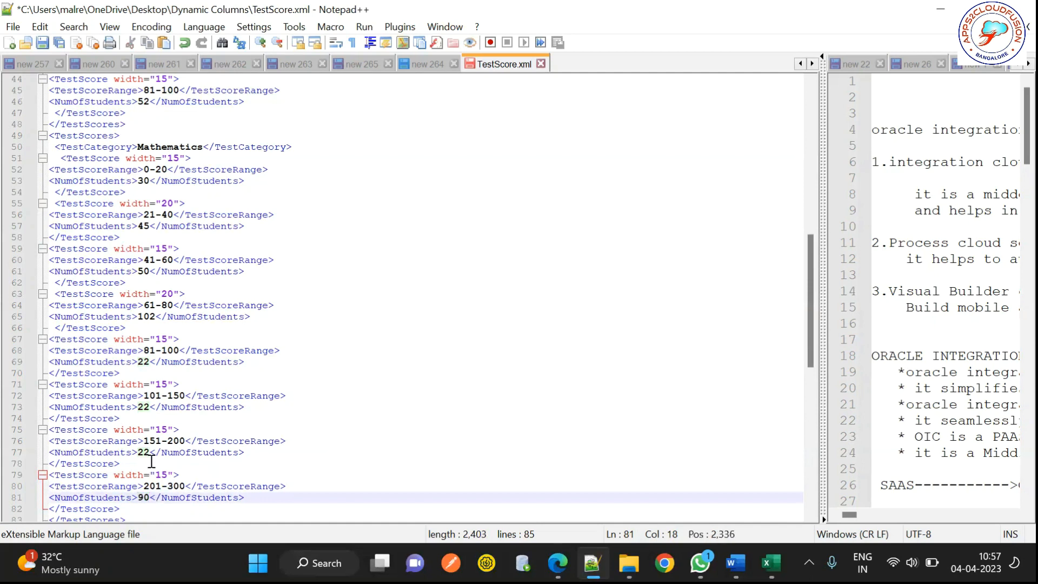
double_click(143, 452)
type("44")
double_click(144, 407)
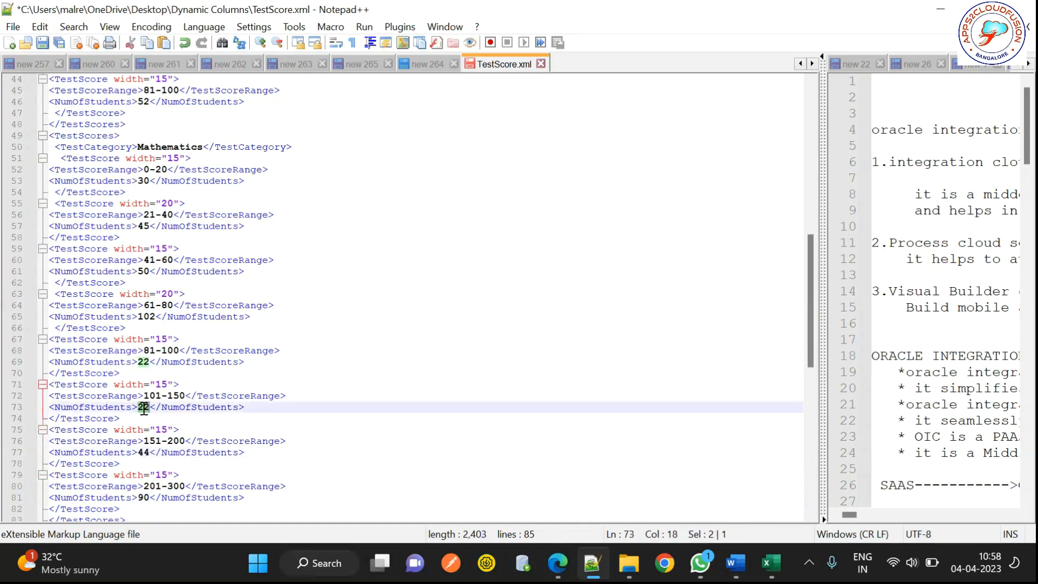
type("100")
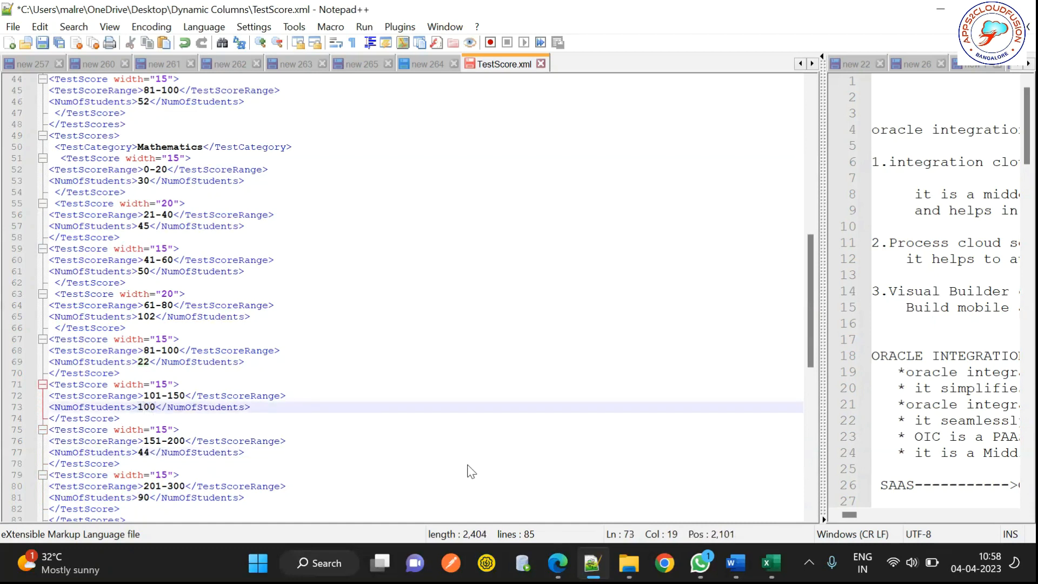
left_click(468, 465)
key("ctrl+s")
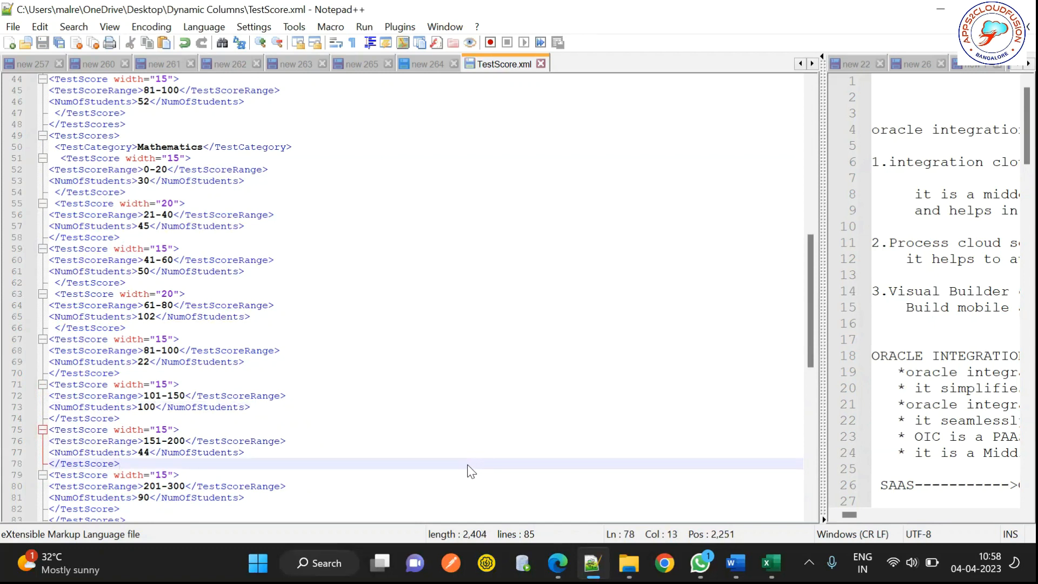
Step: Bring the TestScore template to the front and open its page header for editing
key("alt+Tab")
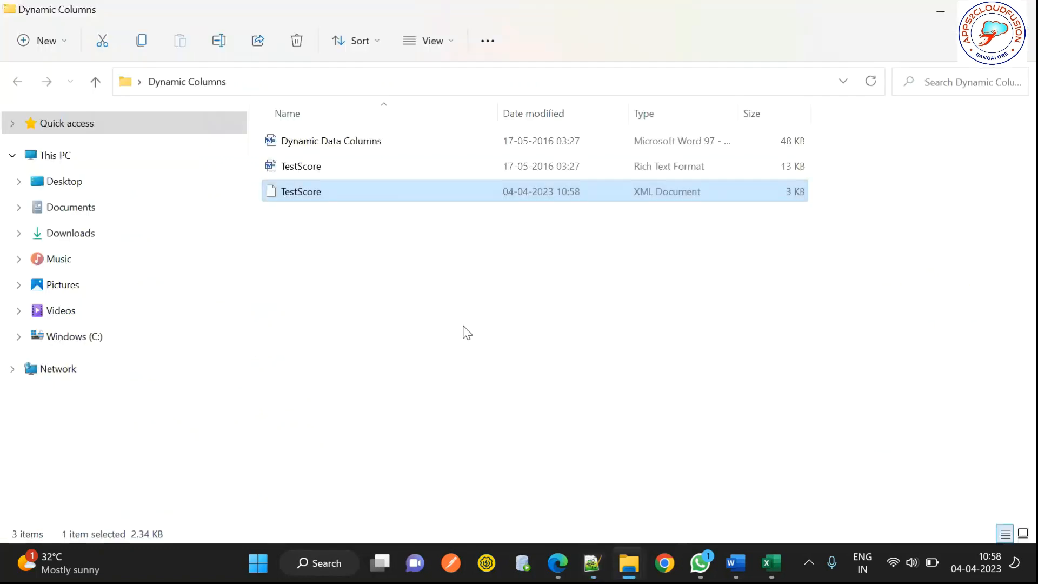
mouse_move(736, 562)
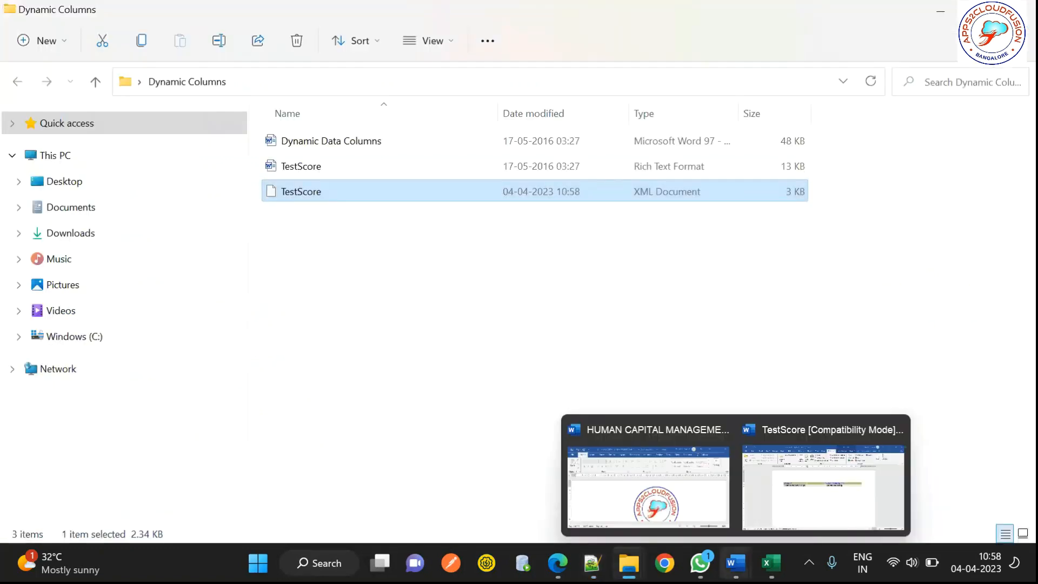
left_click(826, 509)
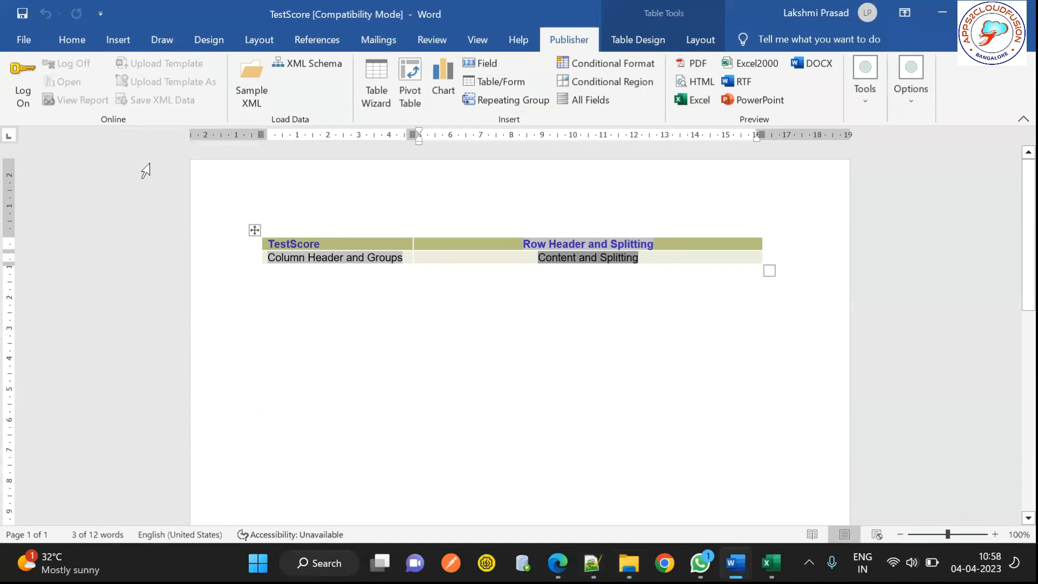
double_click(434, 189)
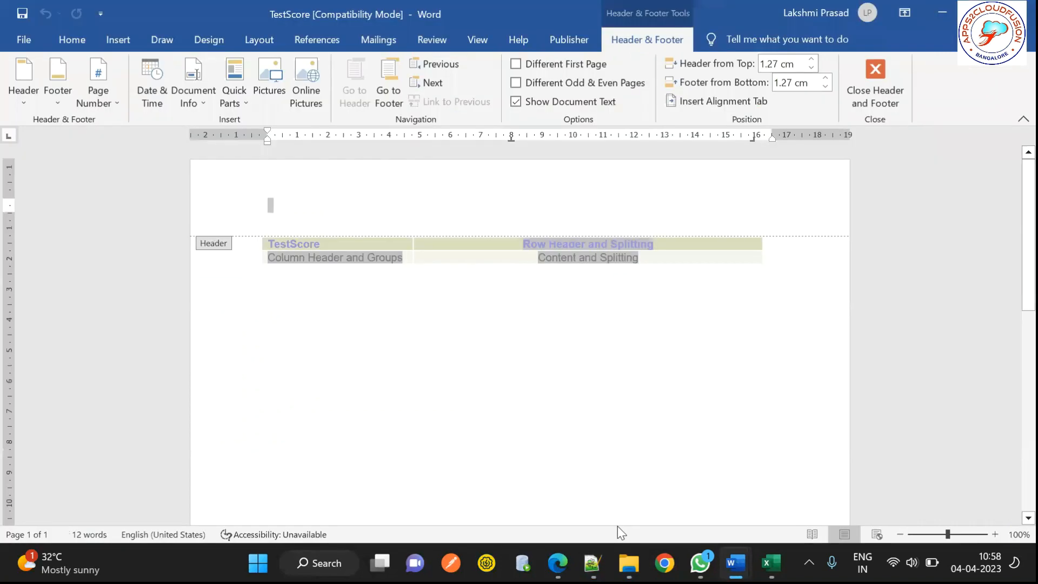
Step: Copy the APPS2CLOUDFUSION Bangalore logo from the HCM document into the header at its original size
mouse_move(735, 562)
left_click(637, 495)
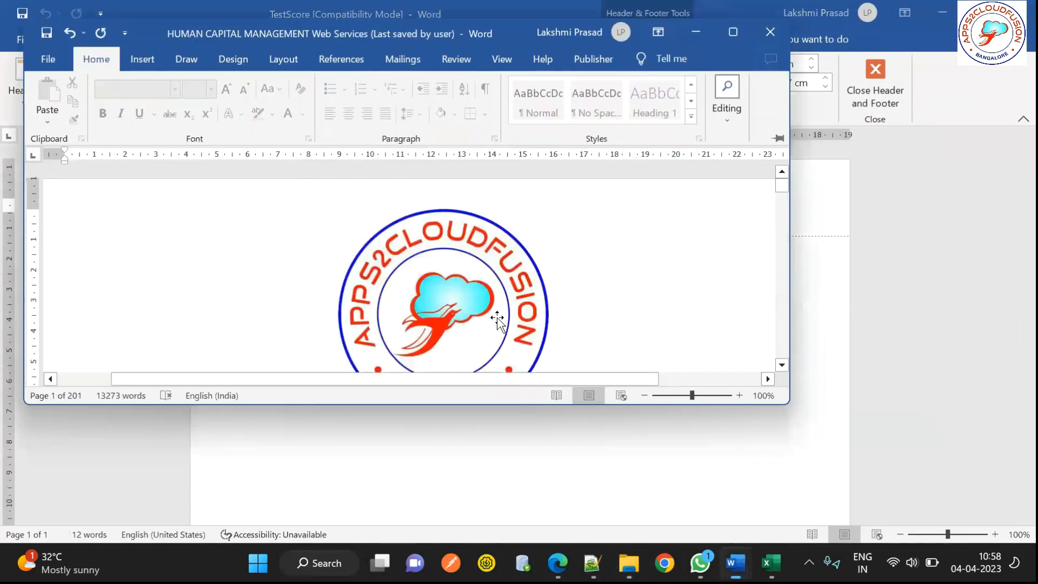
left_click(497, 318)
key("alt+Tab")
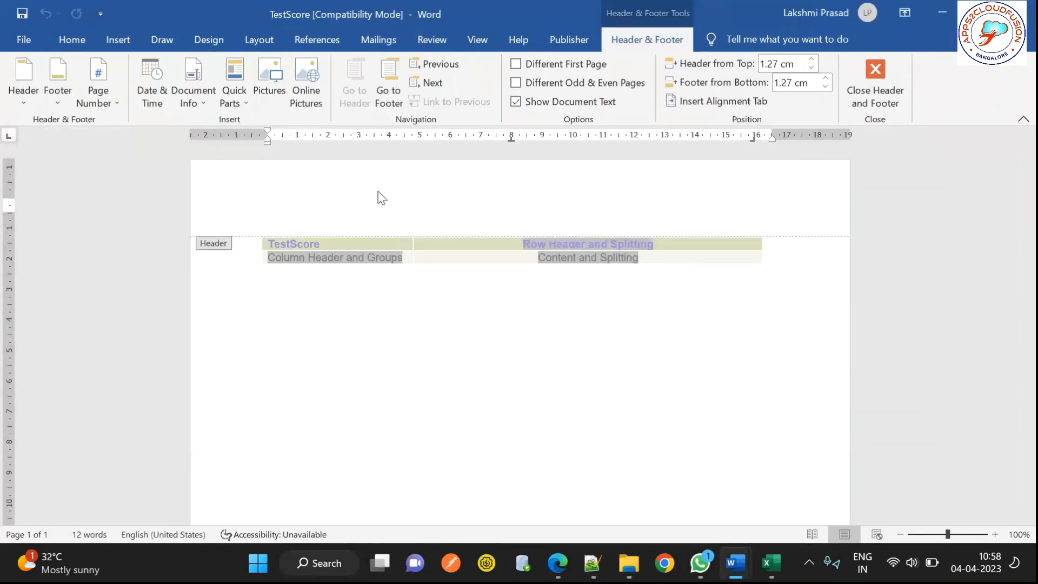
left_click(359, 174)
key("ctrl+v")
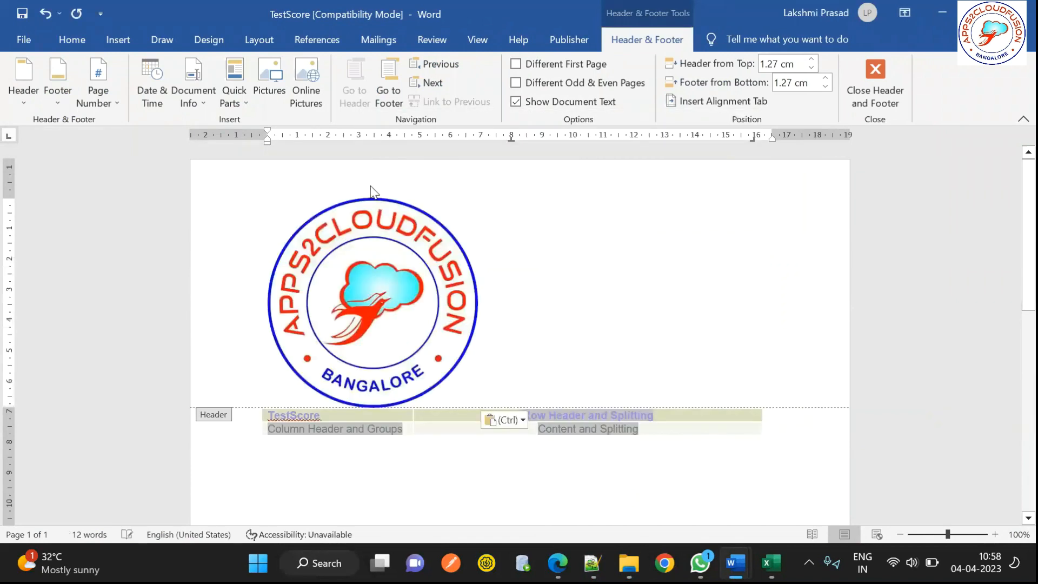
left_click(421, 241)
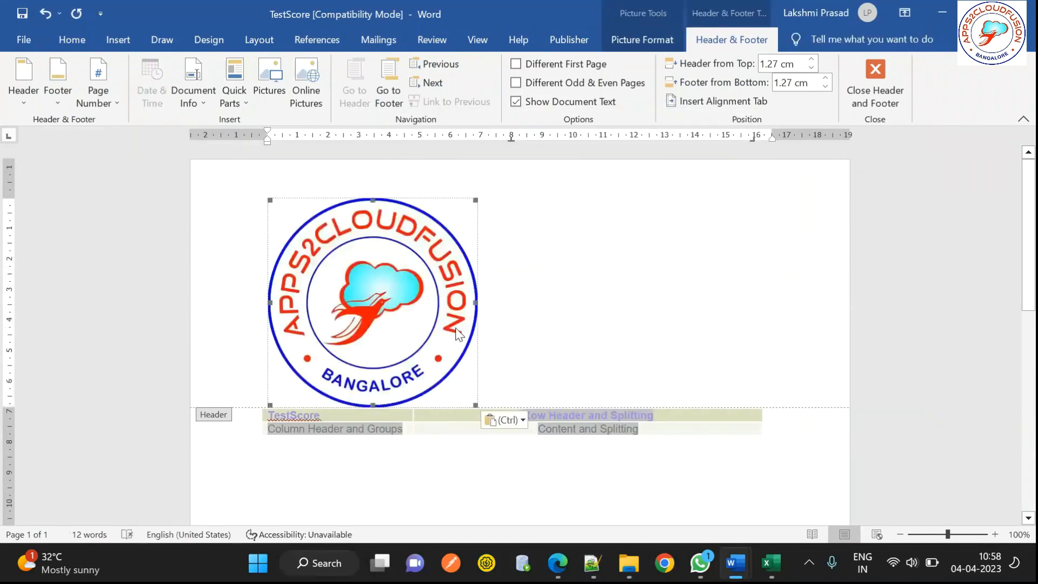
left_click_drag(476, 304, 628, 302)
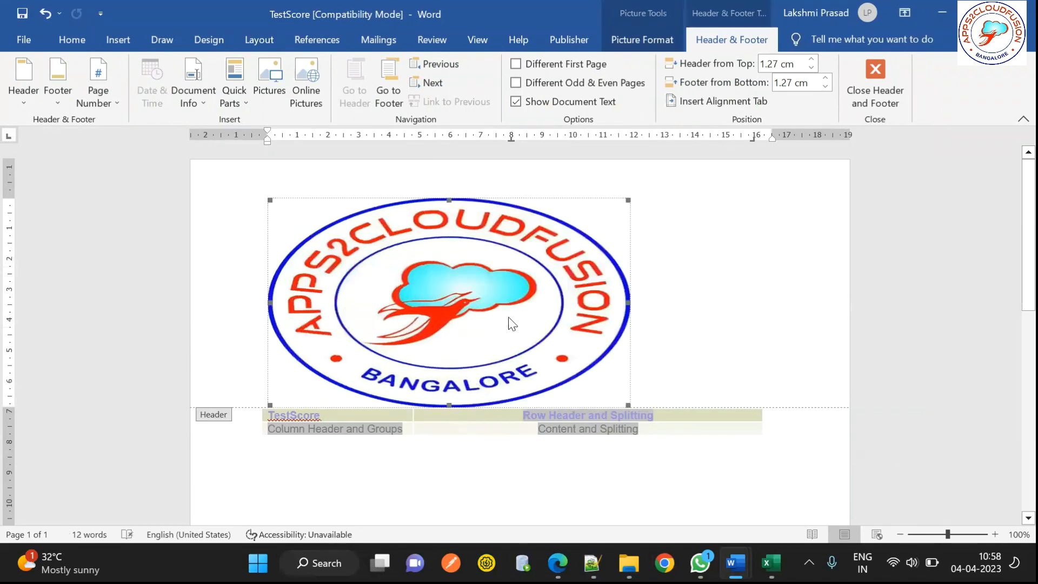
key("ctrl+z")
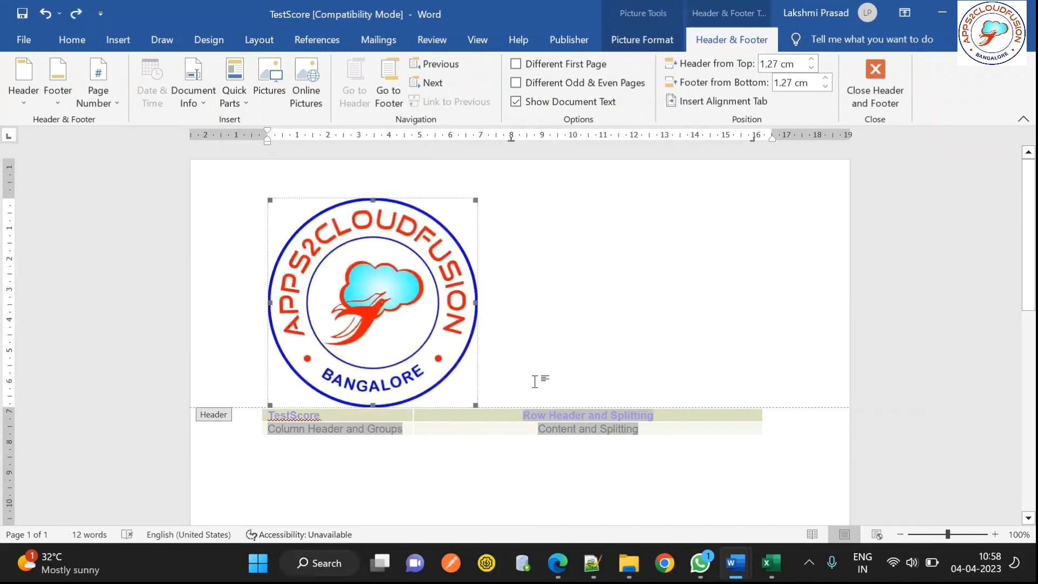
double_click(508, 446)
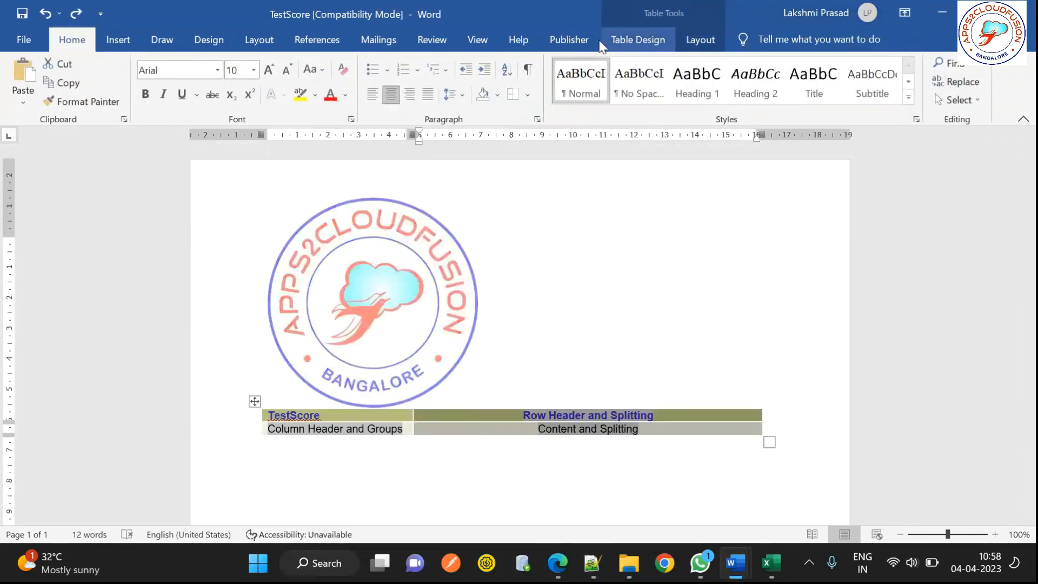
left_click(563, 44)
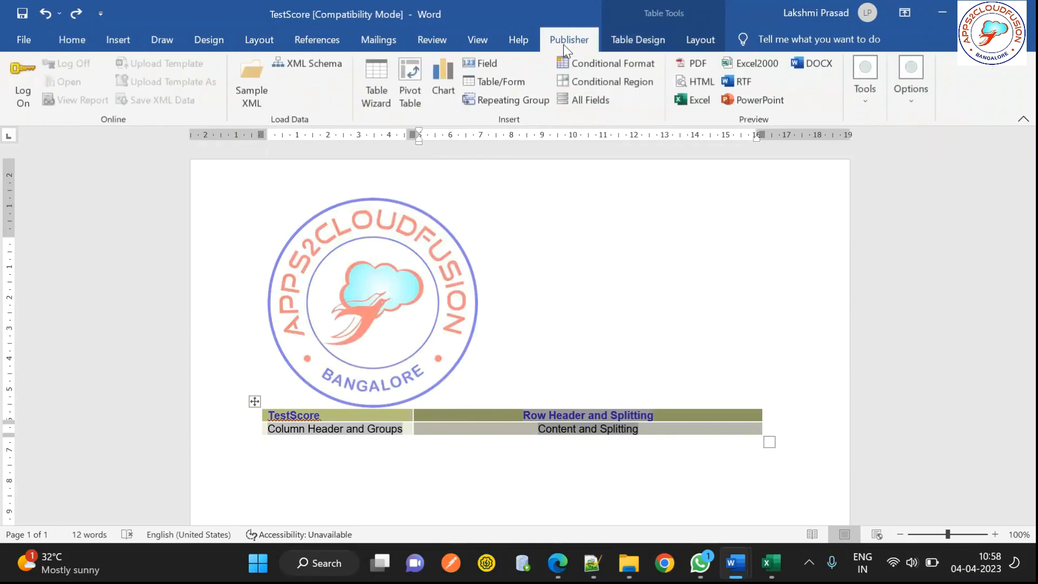
Step: Load TestScore.xml as the template's sample XML data and preview it in Excel
left_click(254, 106)
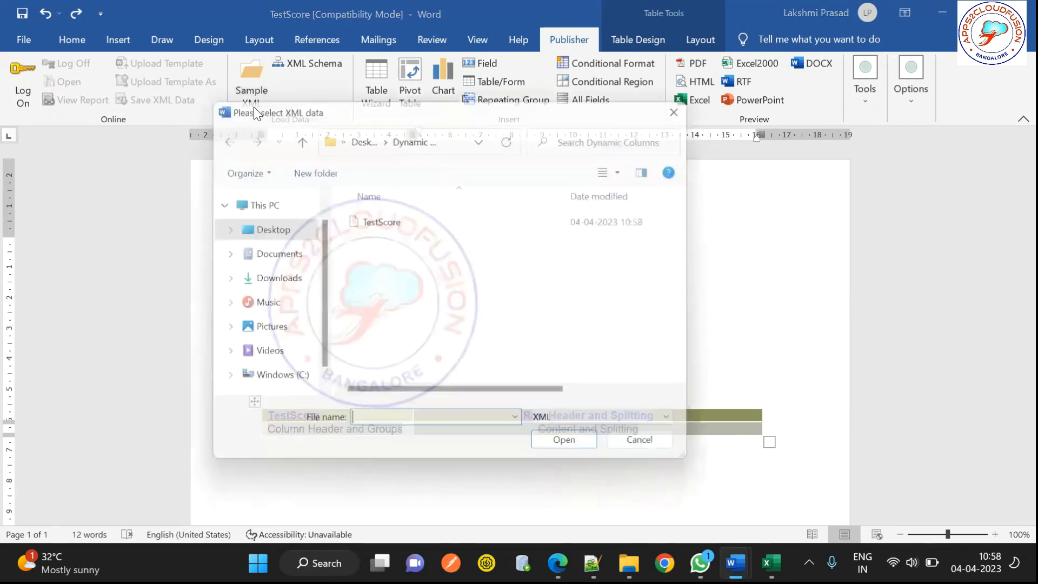
left_click(382, 220)
left_click(567, 456)
left_click(563, 331)
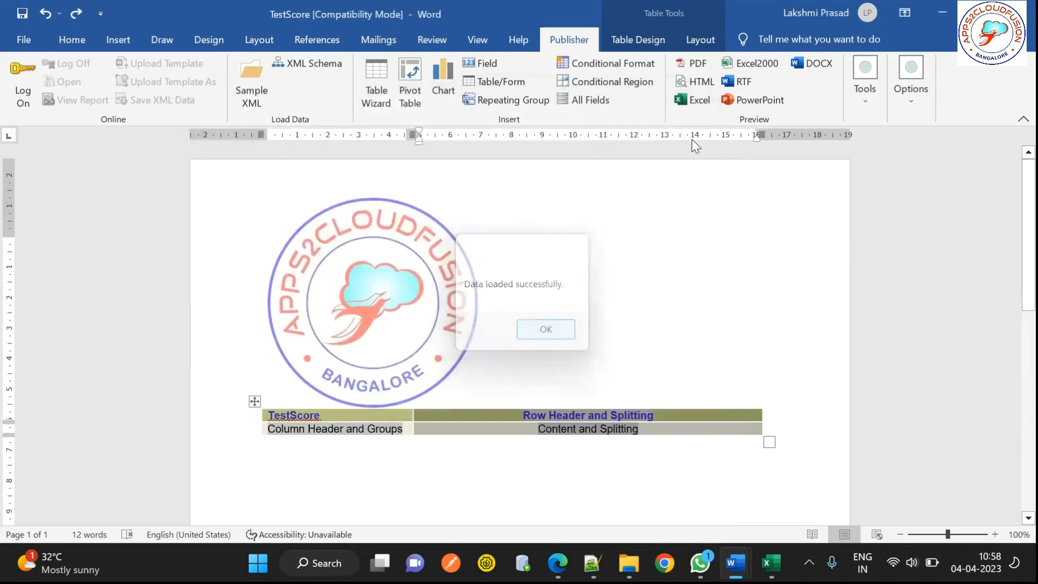
left_click(692, 103)
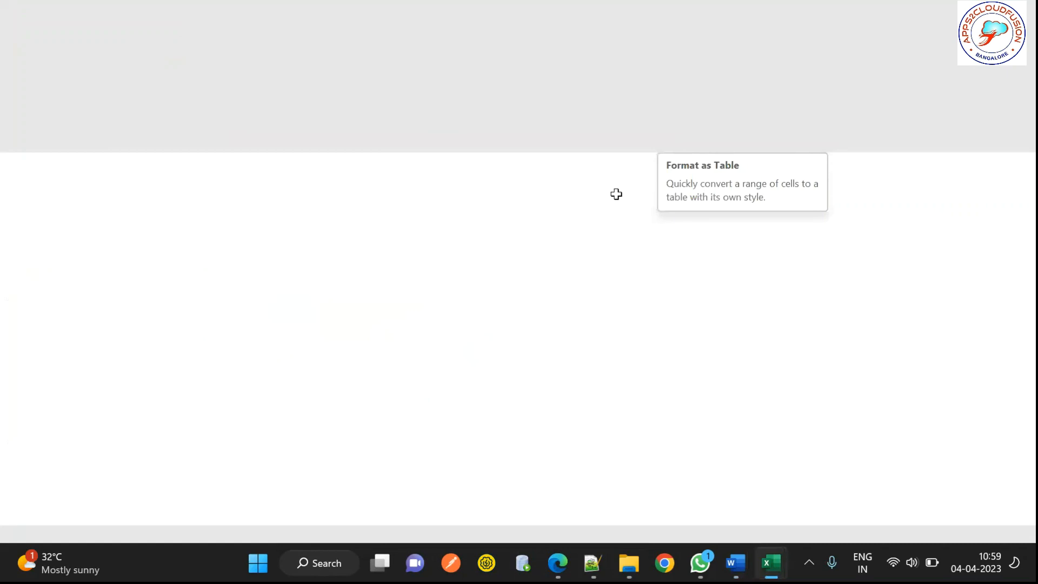
Step: Select the whole preview sheet and widen all columns evenly
scroll(557, 194, "down", 1)
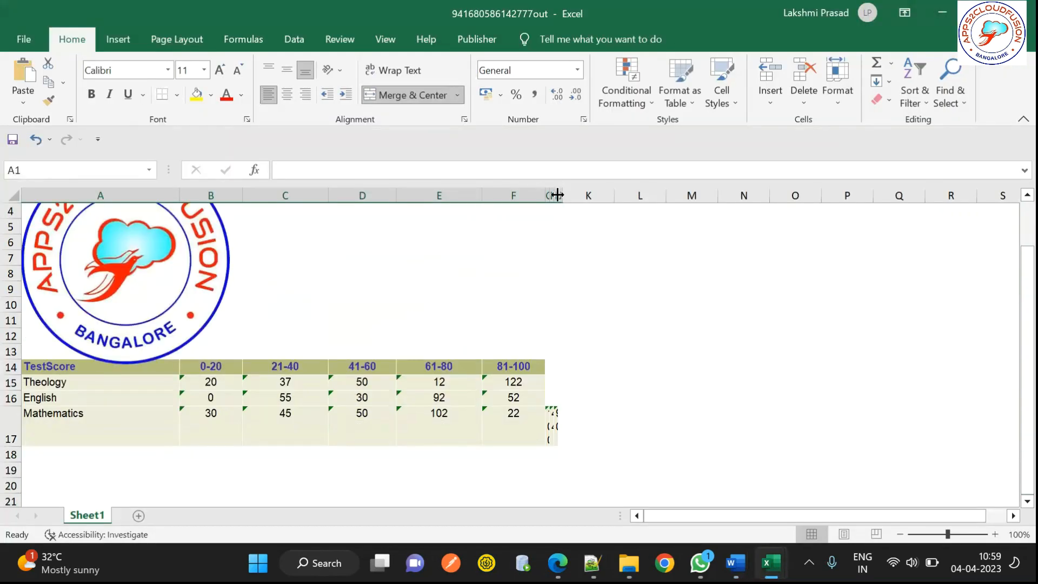
left_click_drag(551, 194, 640, 195)
left_click(547, 195)
left_click(14, 195)
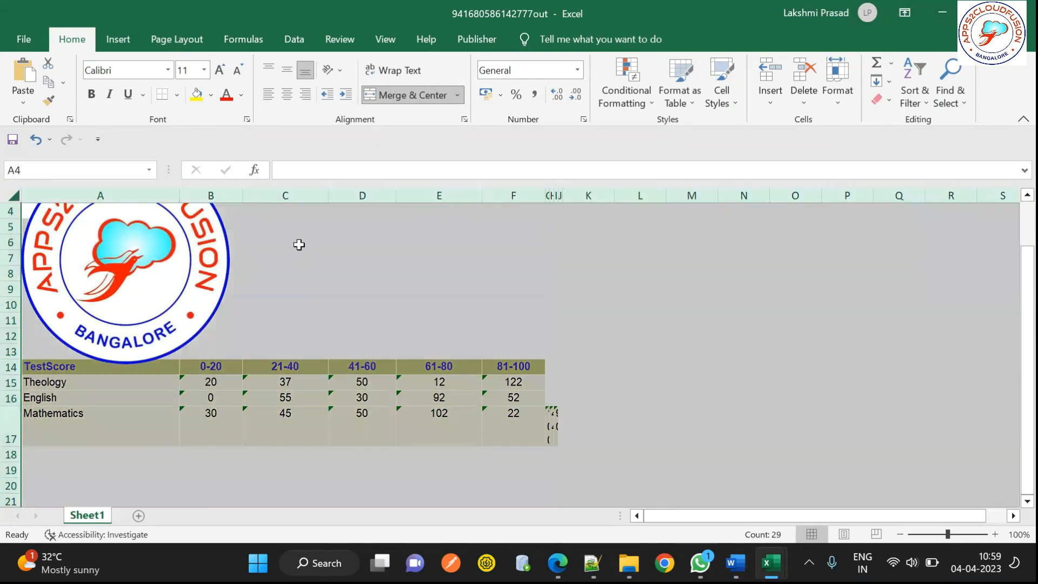
double_click(242, 195)
left_click_drag(250, 195, 318, 204)
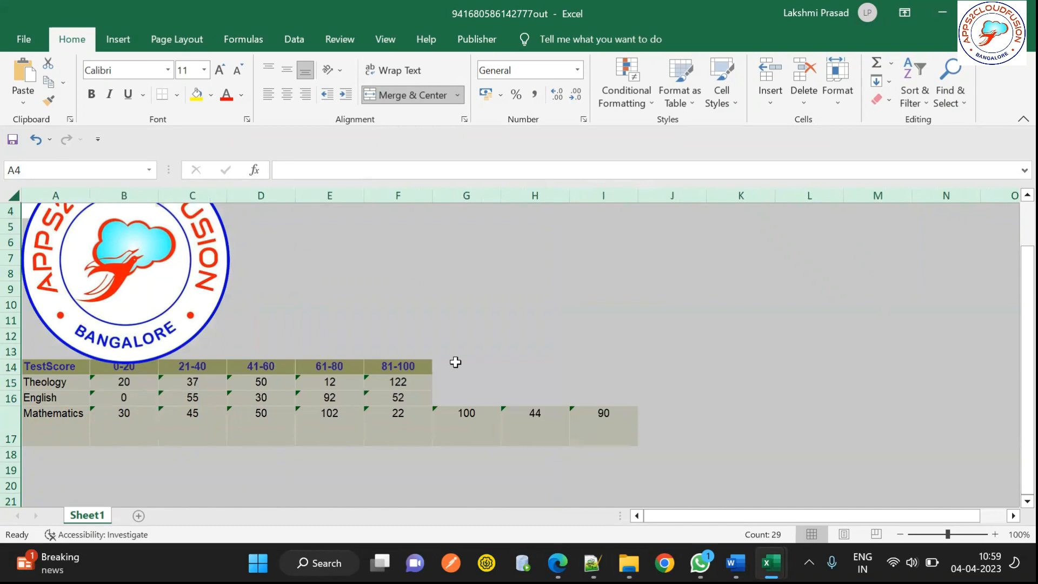
Step: Check the Mathematics values 100, 44 and 90 in G17–I17, then return to TestScore.xml's Mathematics entry
left_click(468, 431)
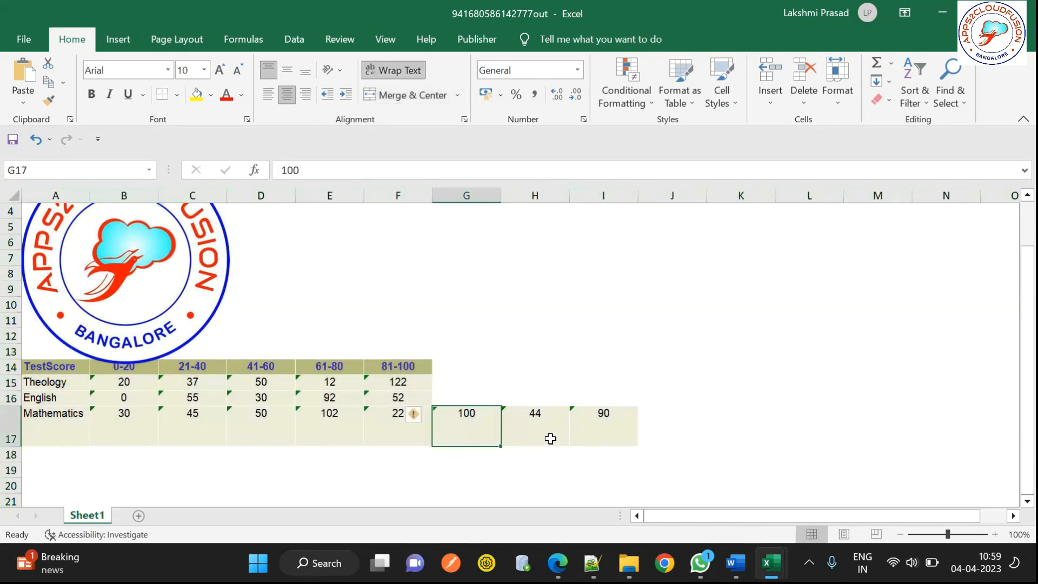
key("Right")
key("Right")
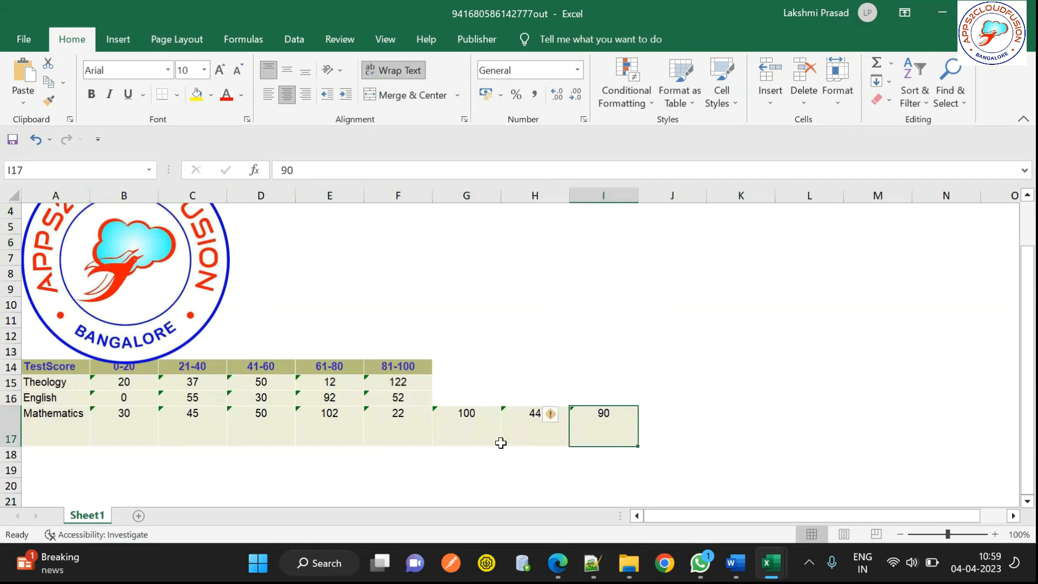
left_click(473, 436)
left_click(553, 439)
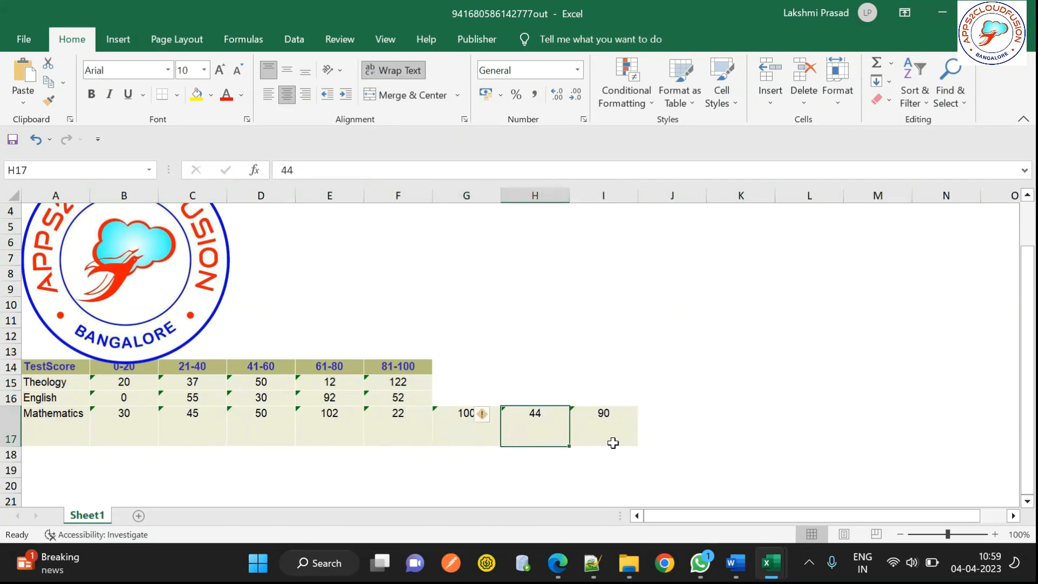
left_click(611, 441)
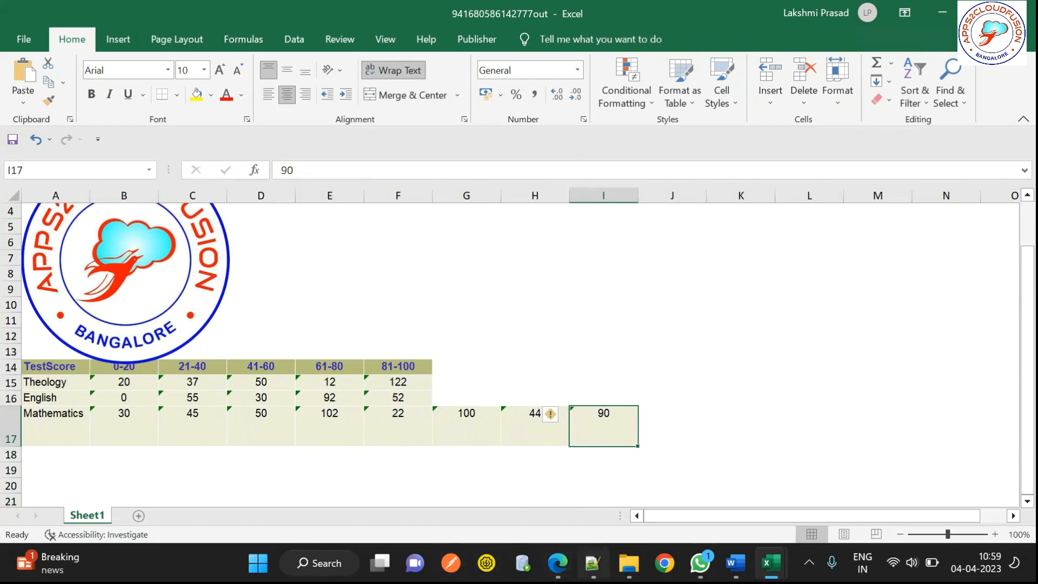
key("alt+Tab")
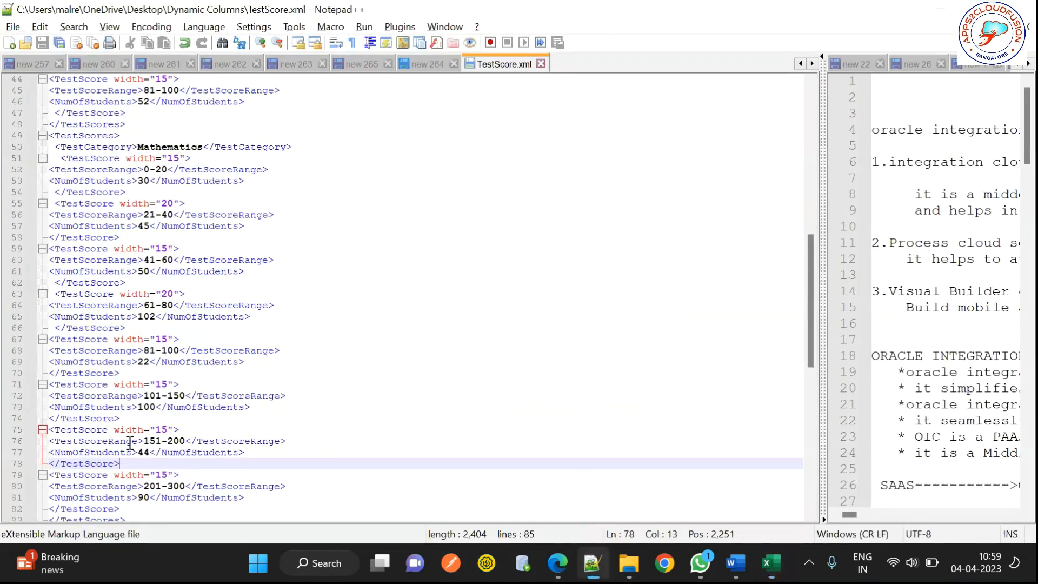
left_click(152, 147)
double_click(152, 147)
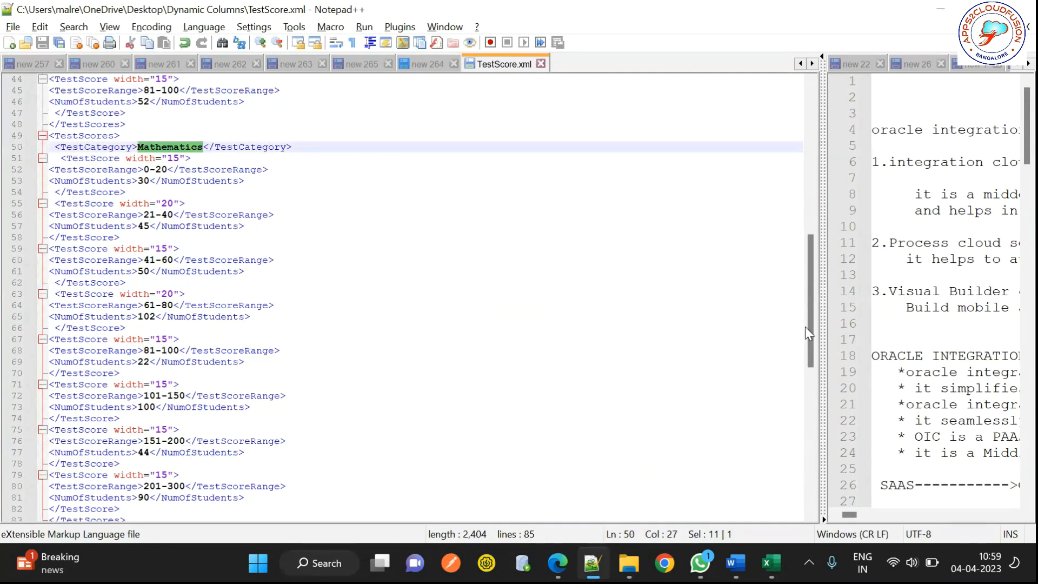
scroll(812, 324, "up", 3)
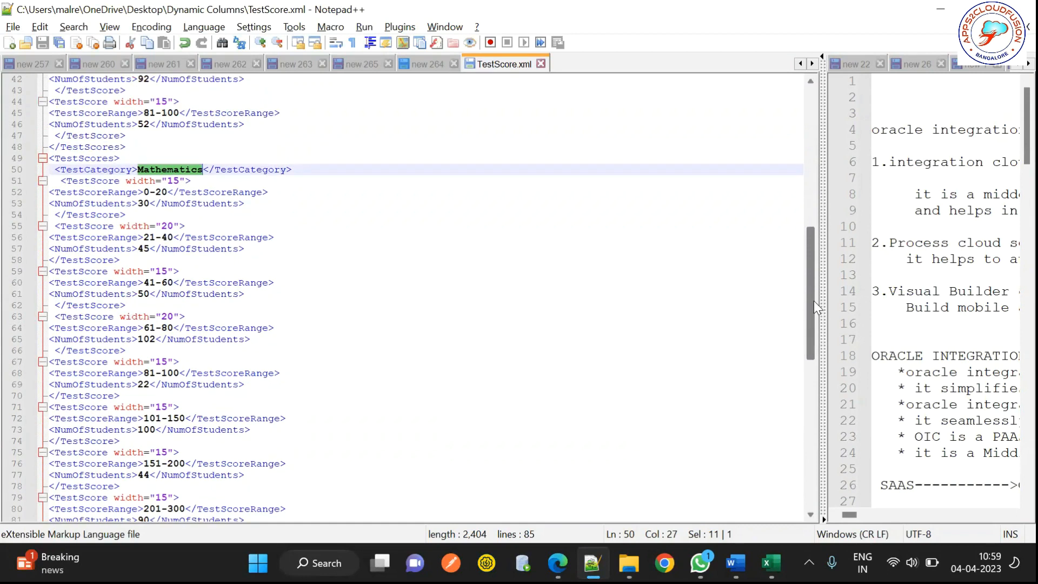
scroll(812, 231, "up", 11)
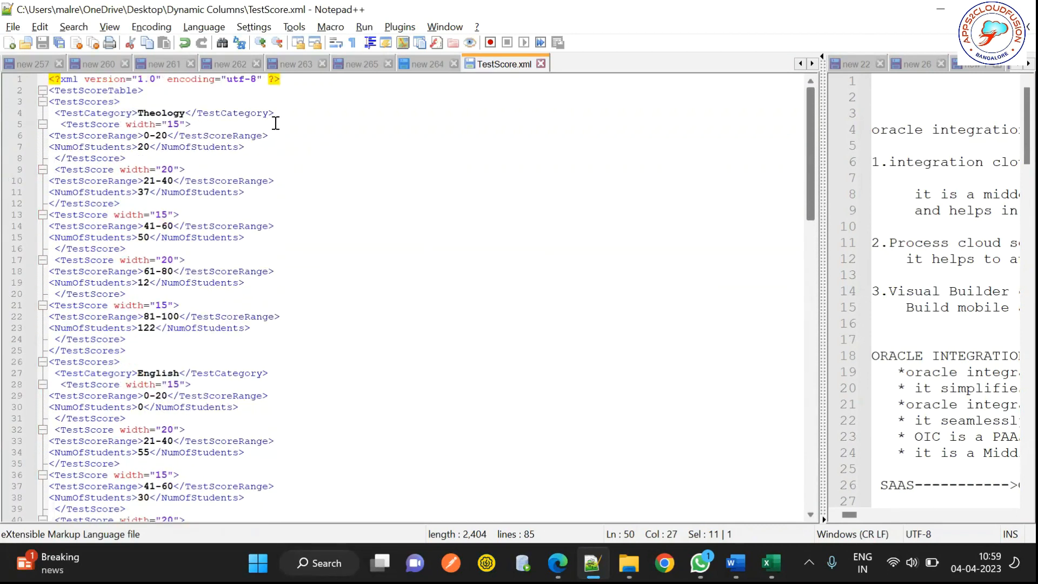
left_click(84, 101)
double_click(85, 102)
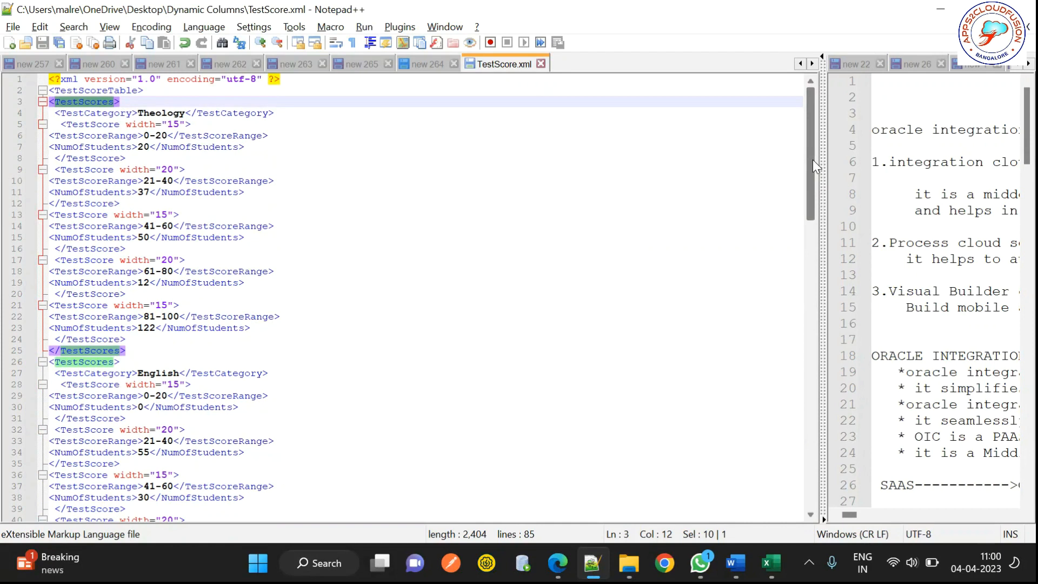
scroll(811, 161, "down", 1)
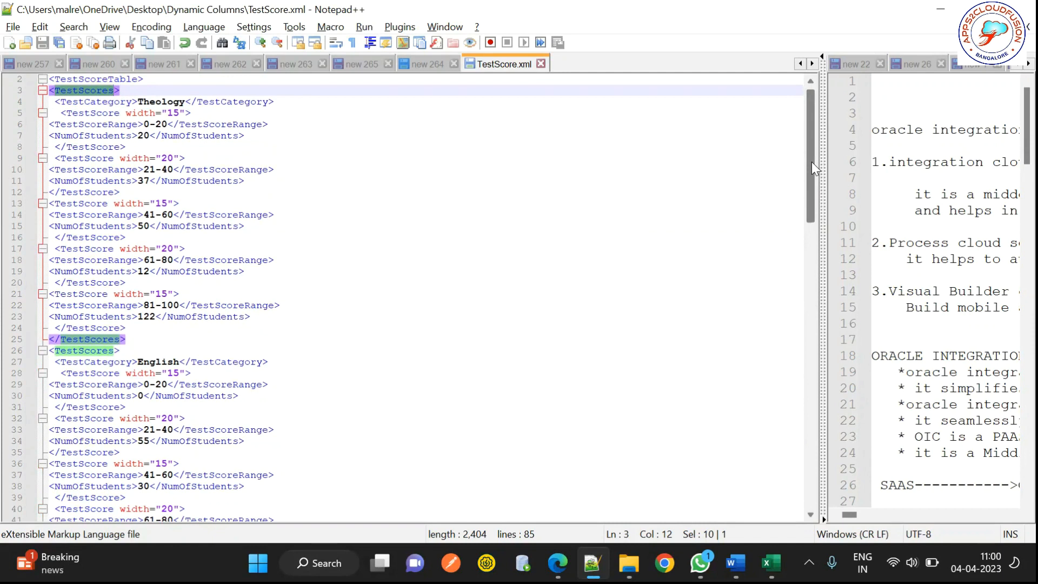
left_click_drag(812, 163, 819, 279)
left_click_drag(824, 342, 806, 330)
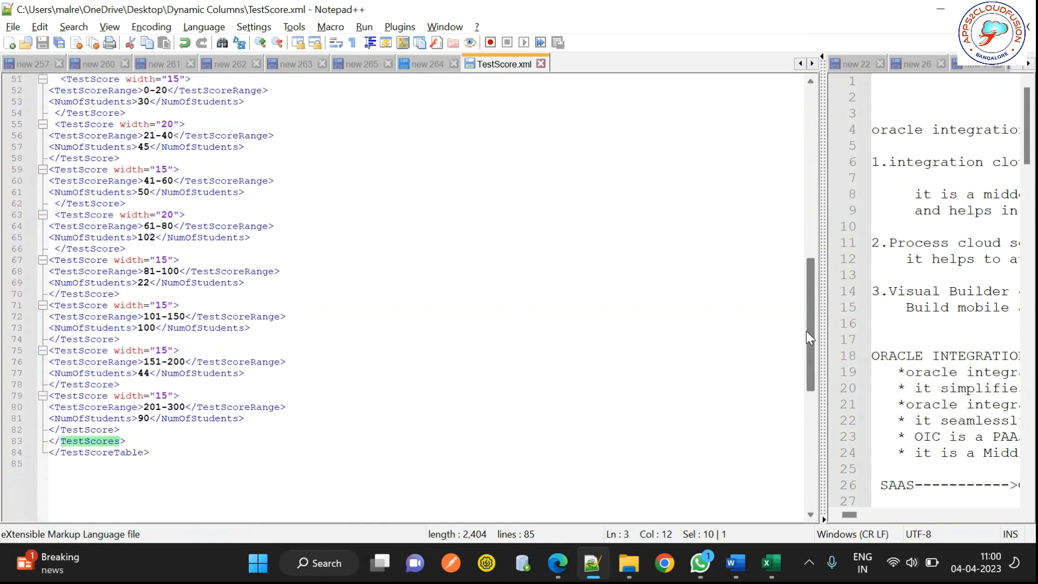
key("alt+Tab")
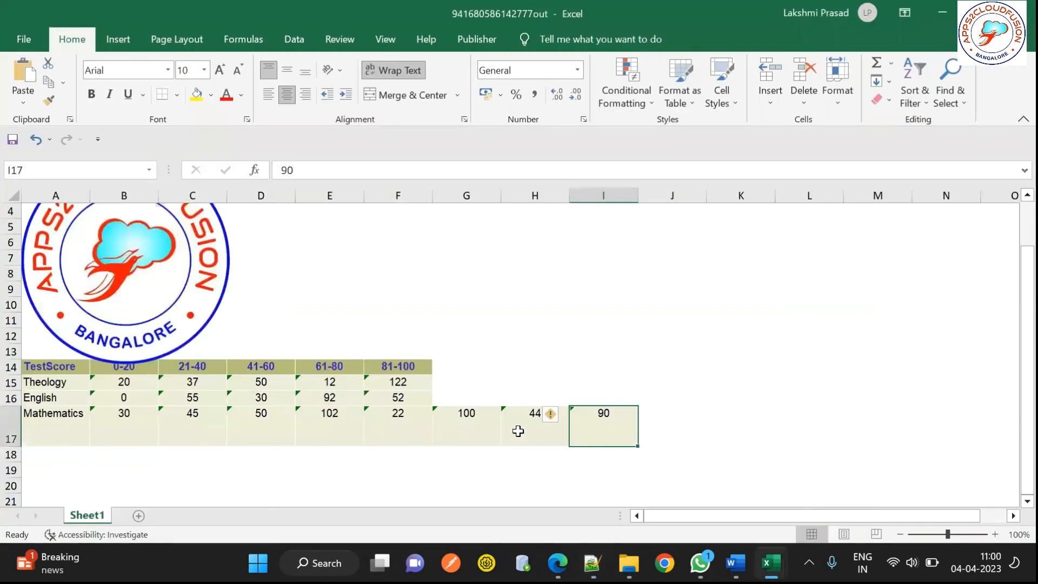
left_click(449, 368)
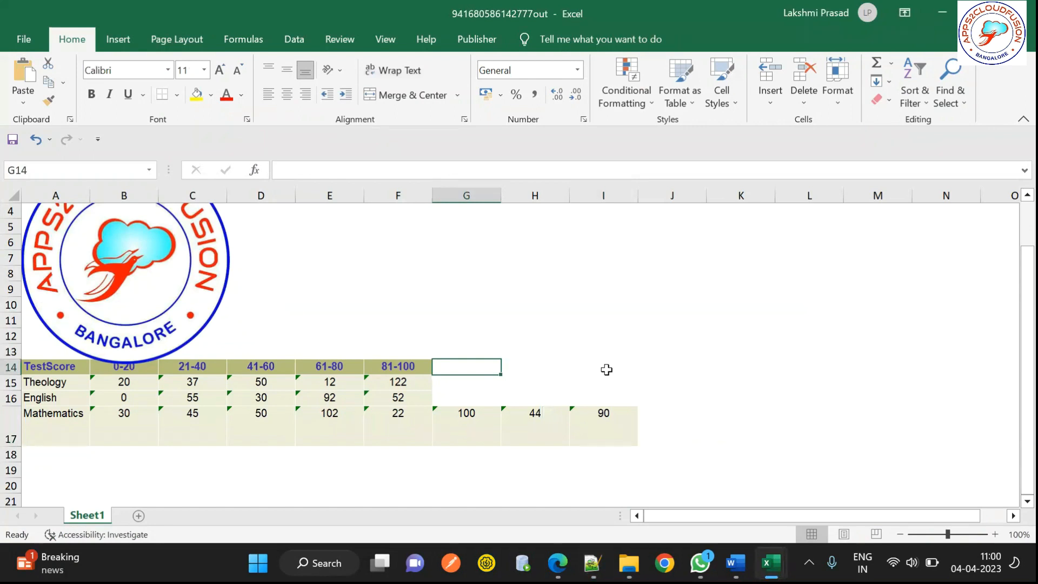
key("alt+Tab")
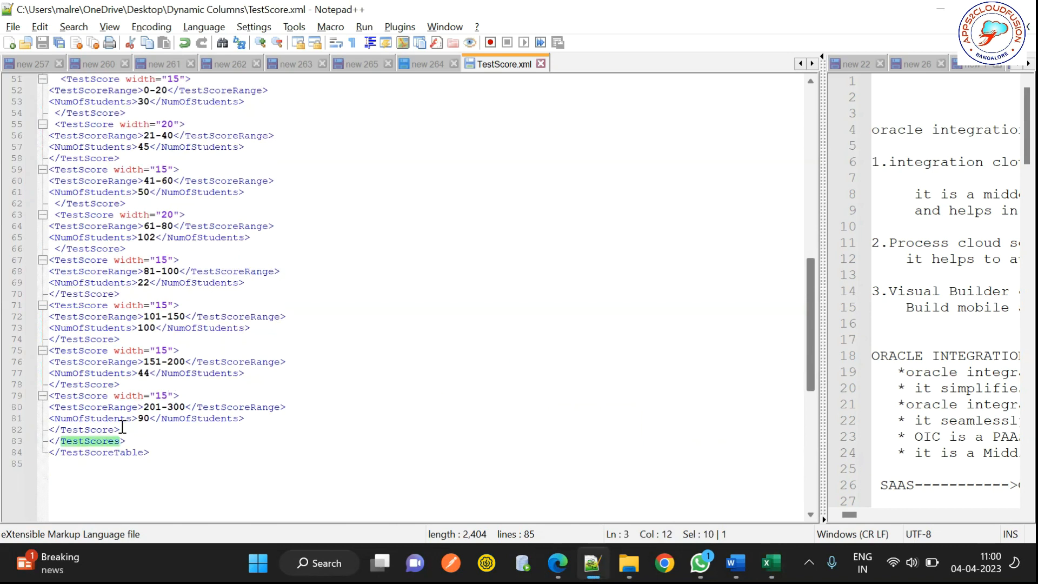
Step: Copy the three added score-range blocks and paste them after English's 81-100 block
left_click_drag(123, 428, 45, 305)
key("ctrl+c")
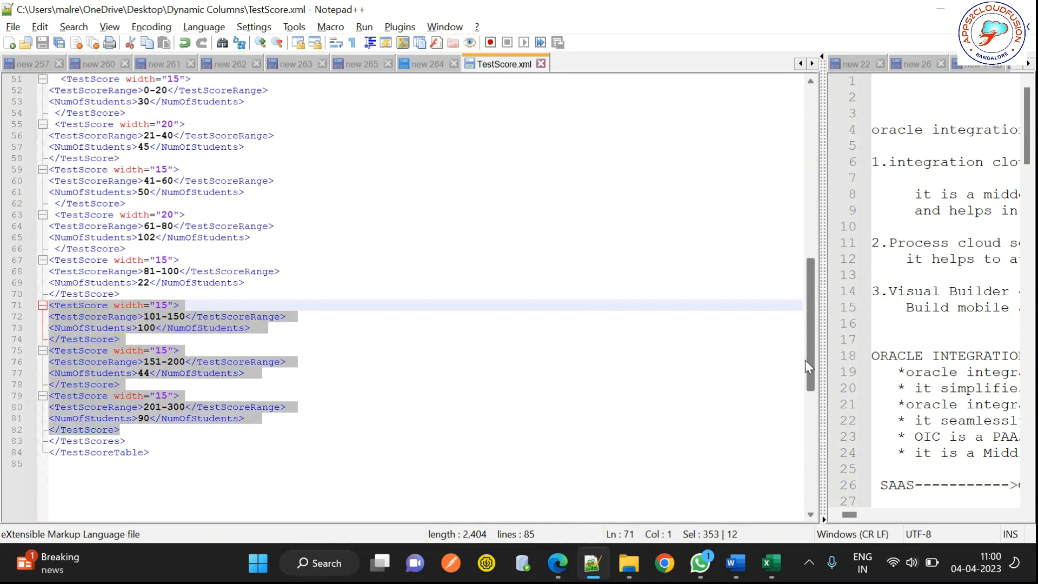
left_click_drag(810, 359, 802, 269)
left_click(176, 306)
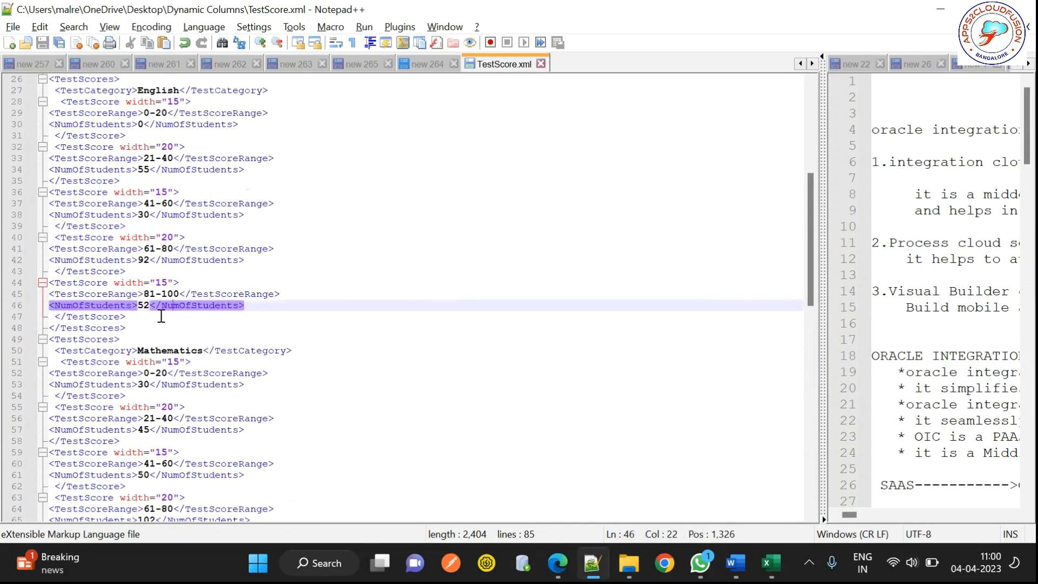
left_click(154, 317)
key("Return")
key("ctrl+v")
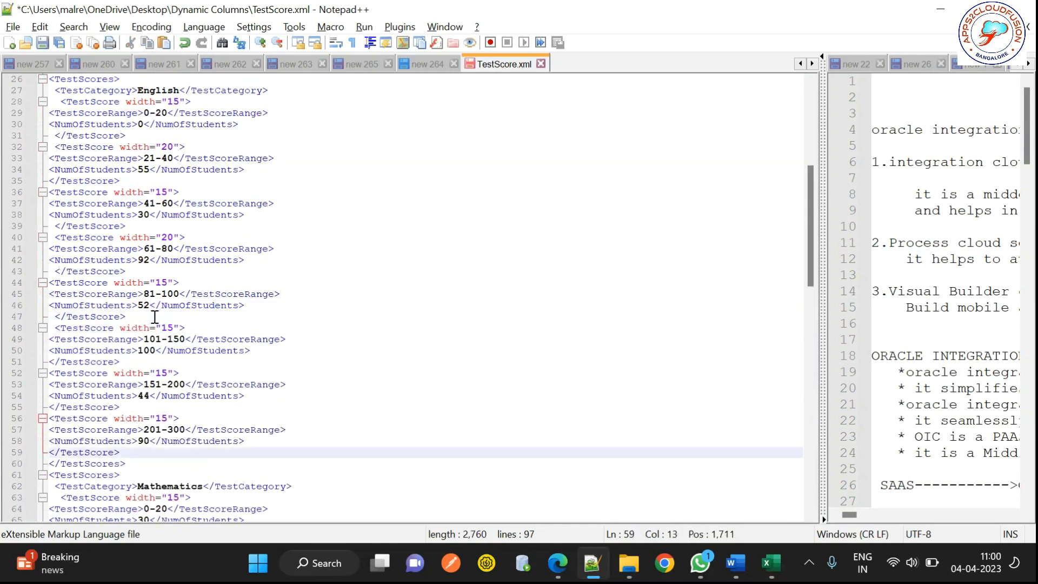
Step: Paste the same three score-range blocks after Theology's 81-100 block
left_click_drag(806, 257, 815, 156)
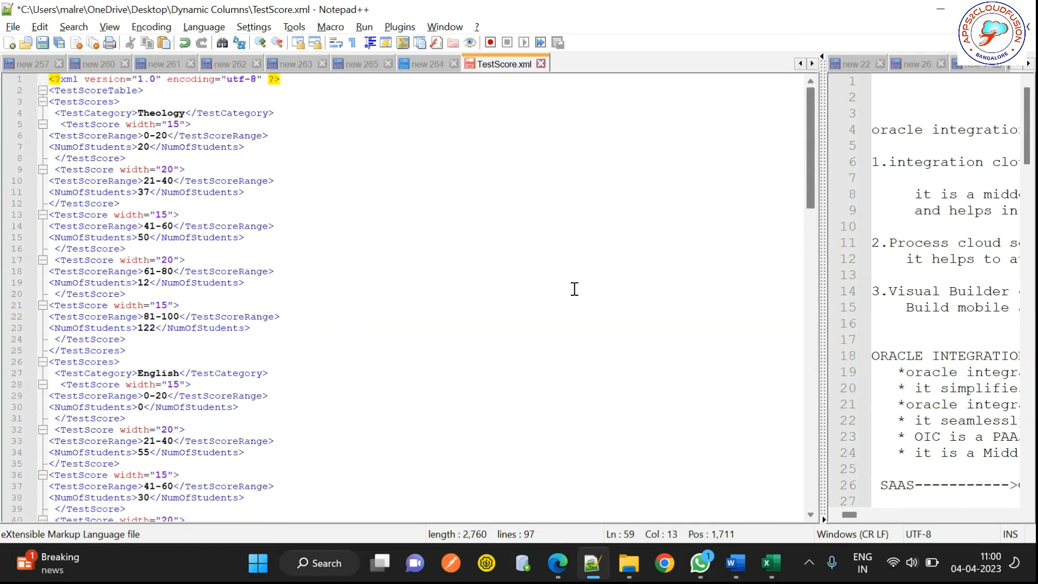
left_click(134, 338)
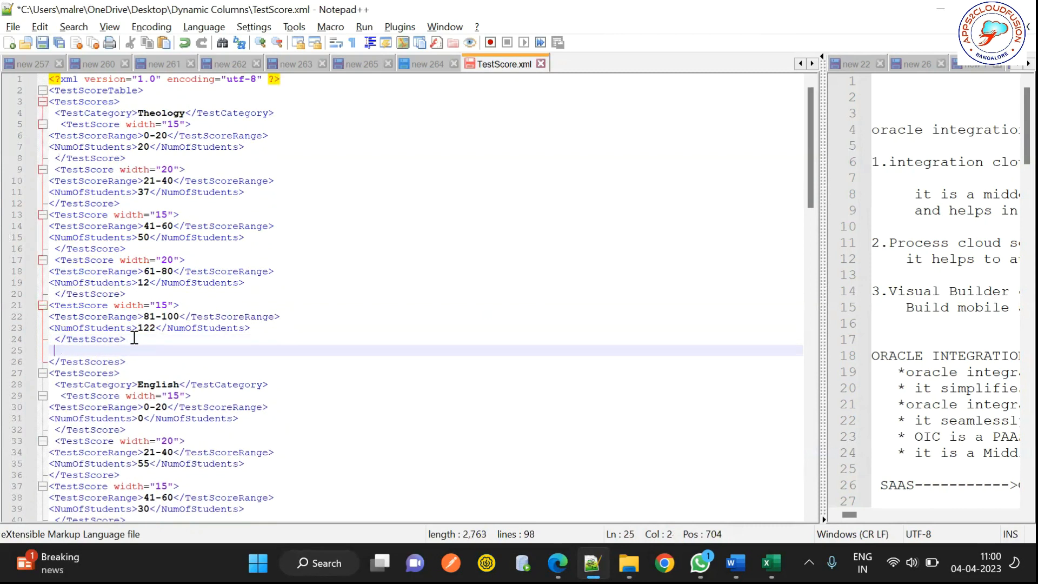
key("ctrl+v")
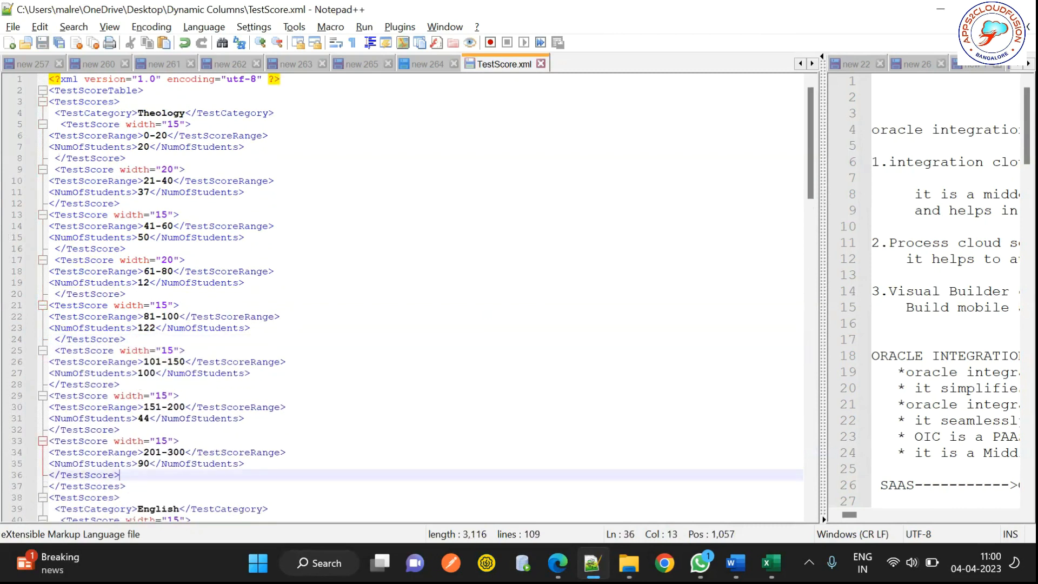
left_click(735, 562)
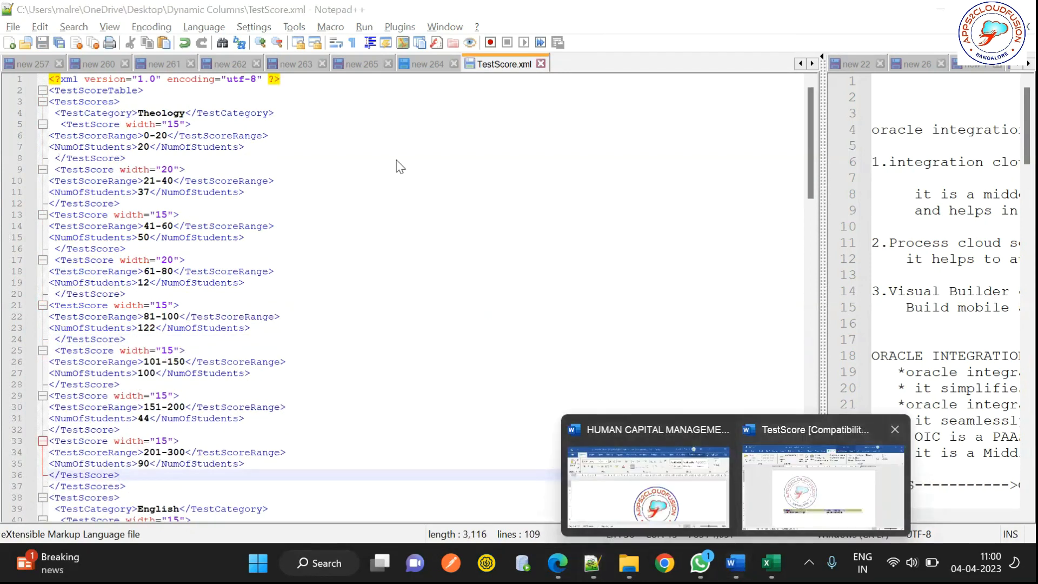
Step: Reload the updated TestScore.xml as sample data in the Word template and preview it in Excel
left_click(812, 488)
left_click(254, 89)
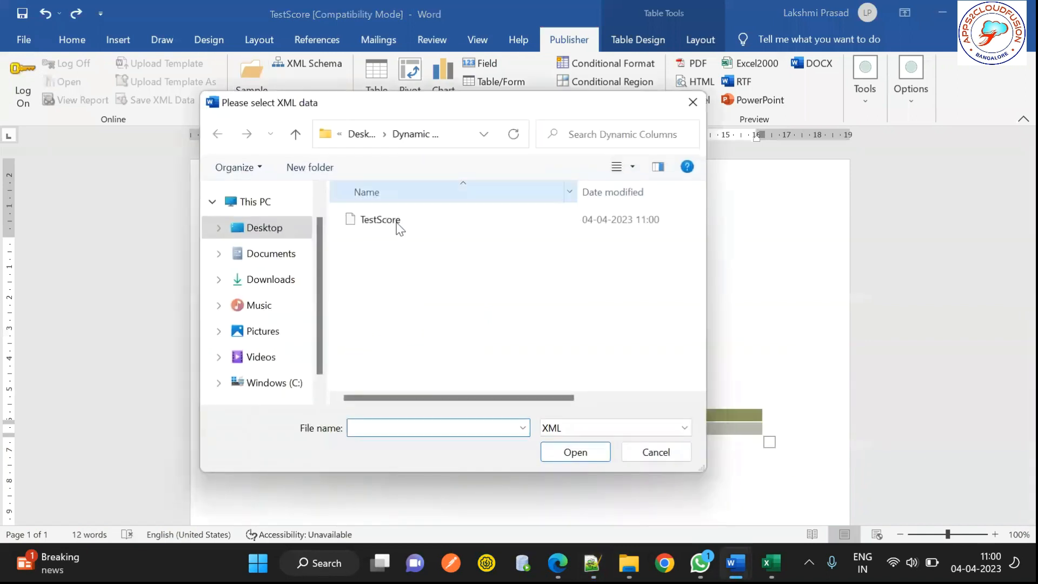
left_click(395, 220)
left_click(556, 457)
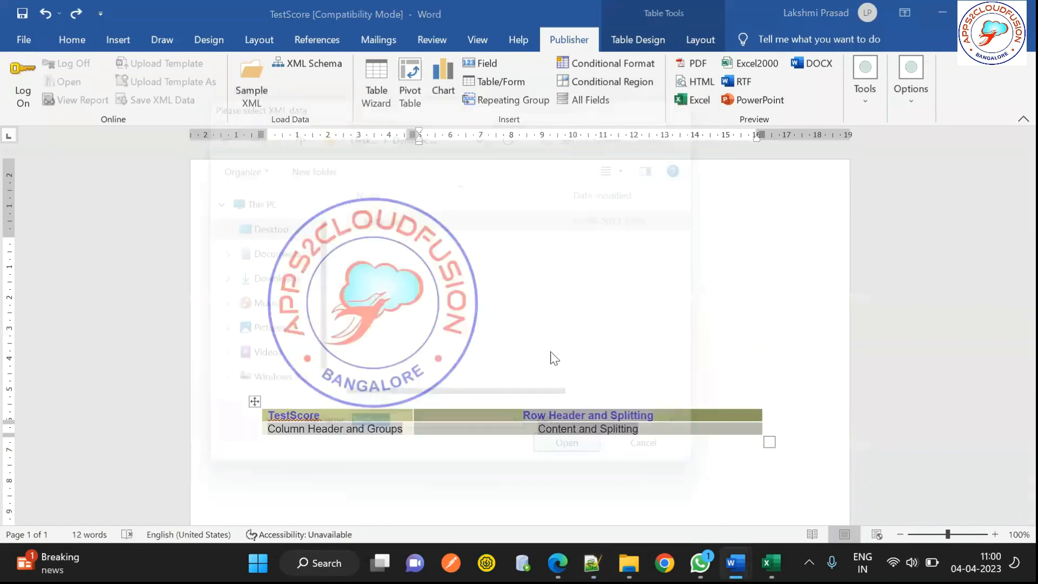
left_click(527, 328)
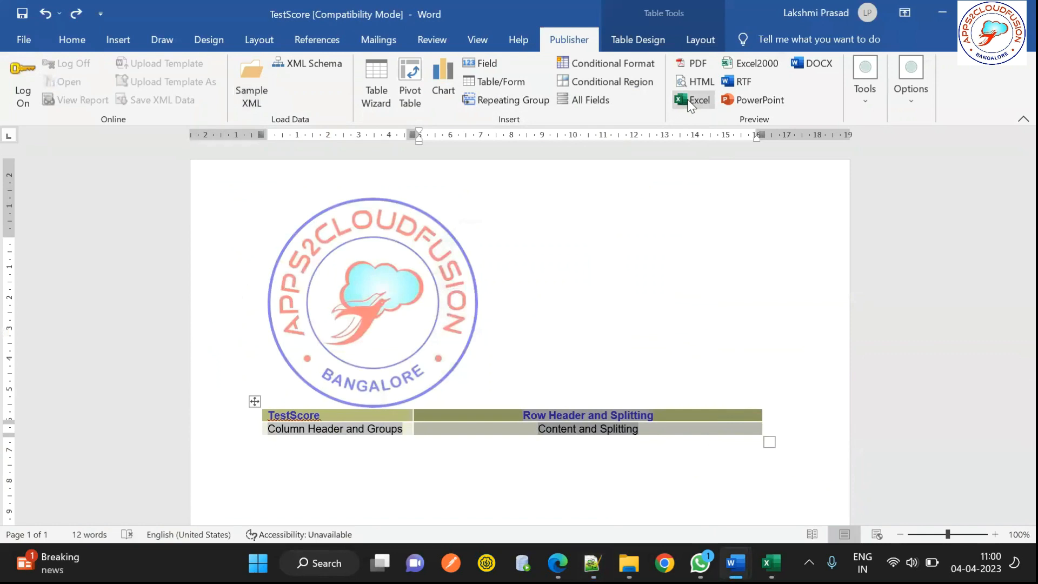
left_click(690, 102)
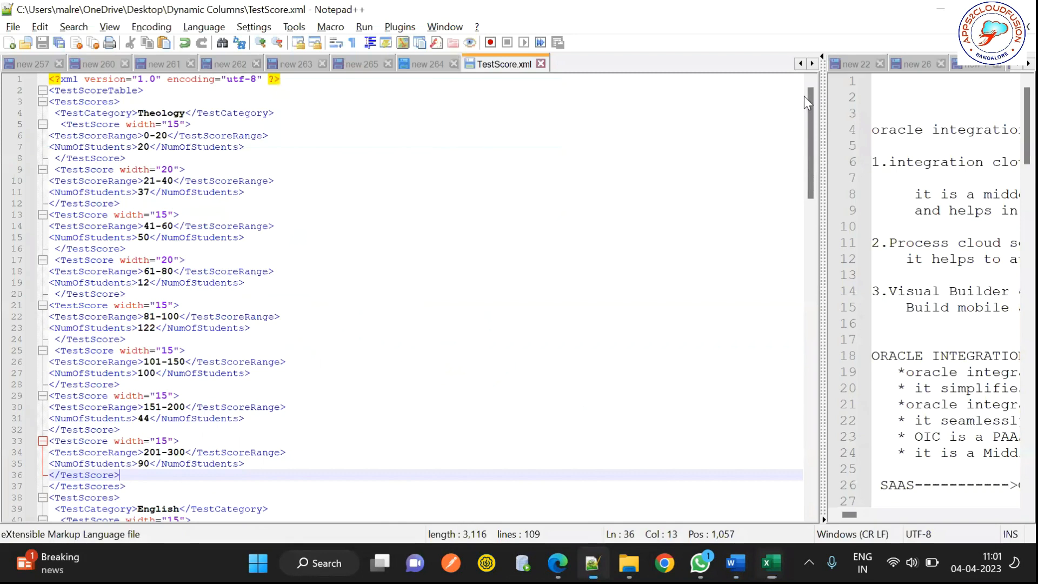
Step: Check the Excel preview's 101-150, 151-200 and 201-300 columns, then return to TestScore.xml
left_click(314, 350)
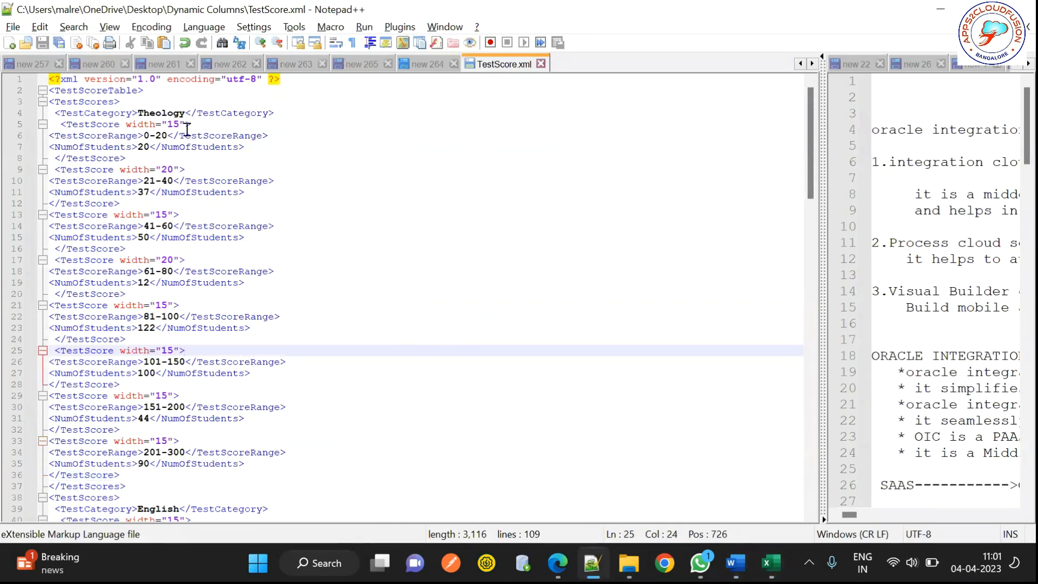
Step: Set Theology's three new counts (101-150, 151-200, 201-300) to 0 in TestScore.xml
double_click(159, 112)
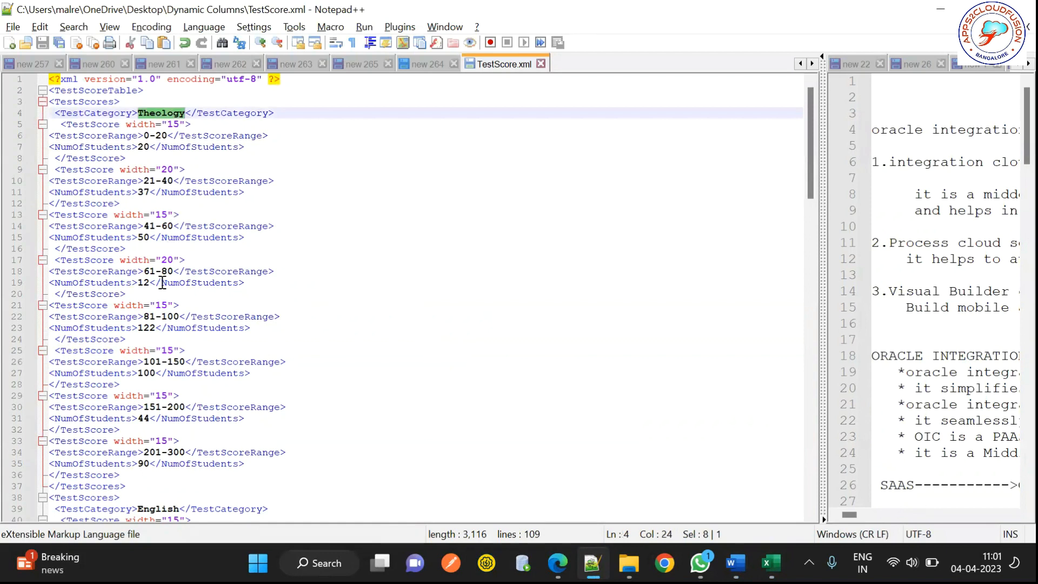
double_click(155, 373)
type("0")
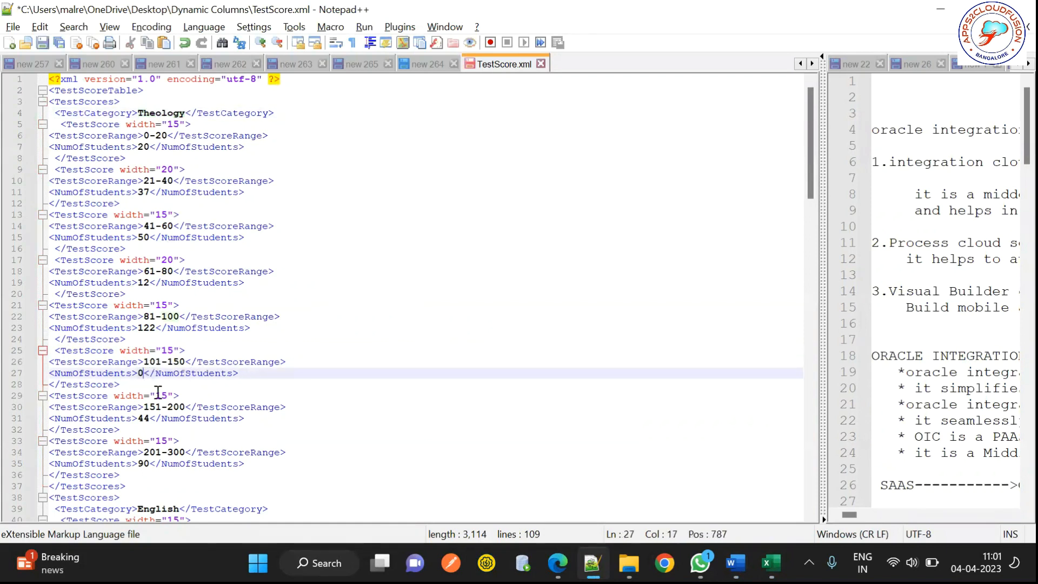
double_click(144, 420)
type("0")
double_click(144, 464)
type("0")
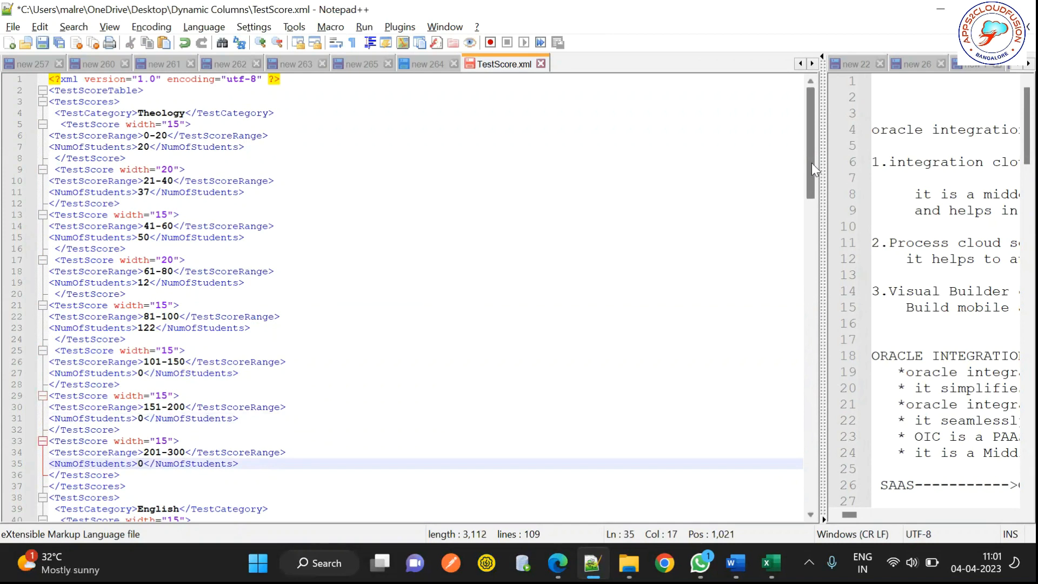
Step: Clear English's 201-300, 151-200 and 101-150 counts and save TestScore.xml
left_click_drag(811, 161, 815, 284)
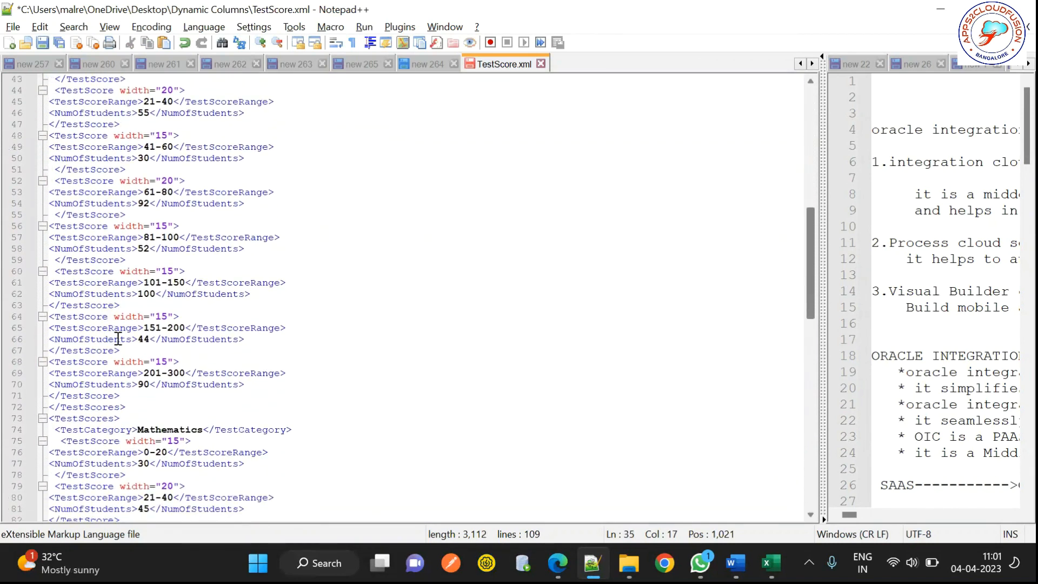
double_click(144, 384)
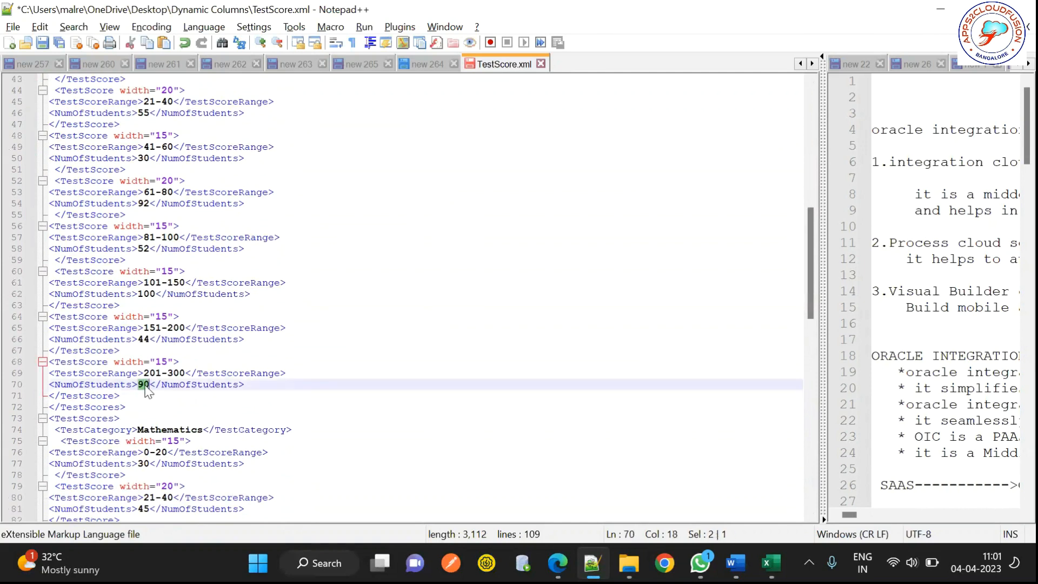
key("Delete")
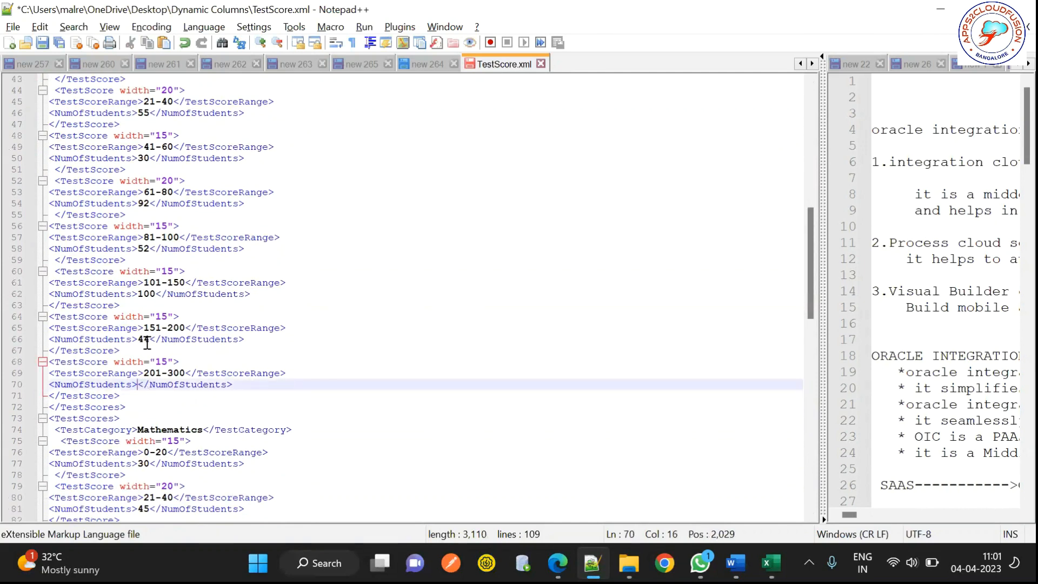
double_click(145, 339)
key("Delete")
double_click(146, 293)
key("Delete")
key("ctrl+s")
Step: Return to the Word TestScore template and open the sample XML data picker
mouse_move(734, 562)
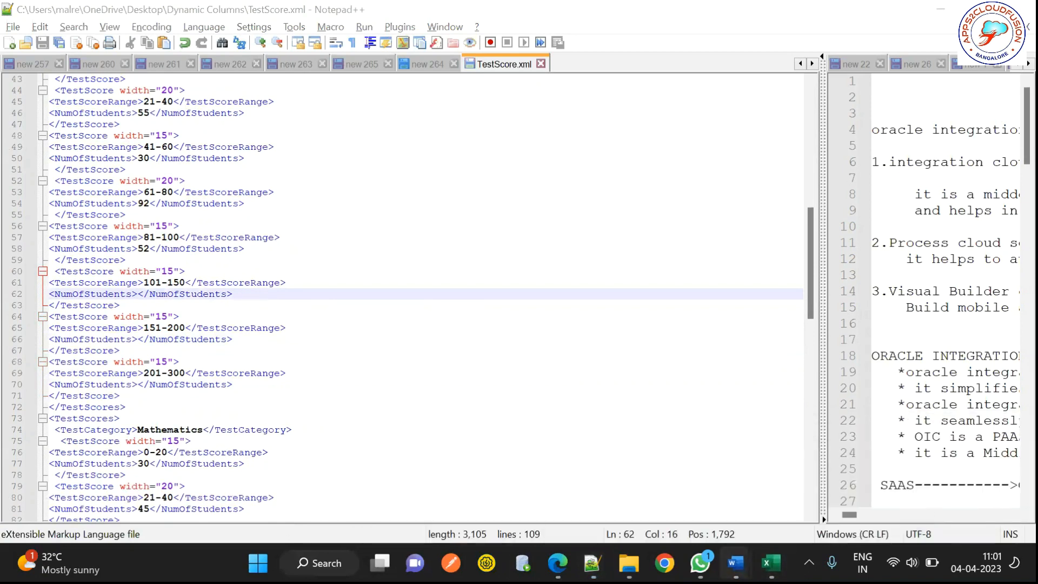
left_click(827, 494)
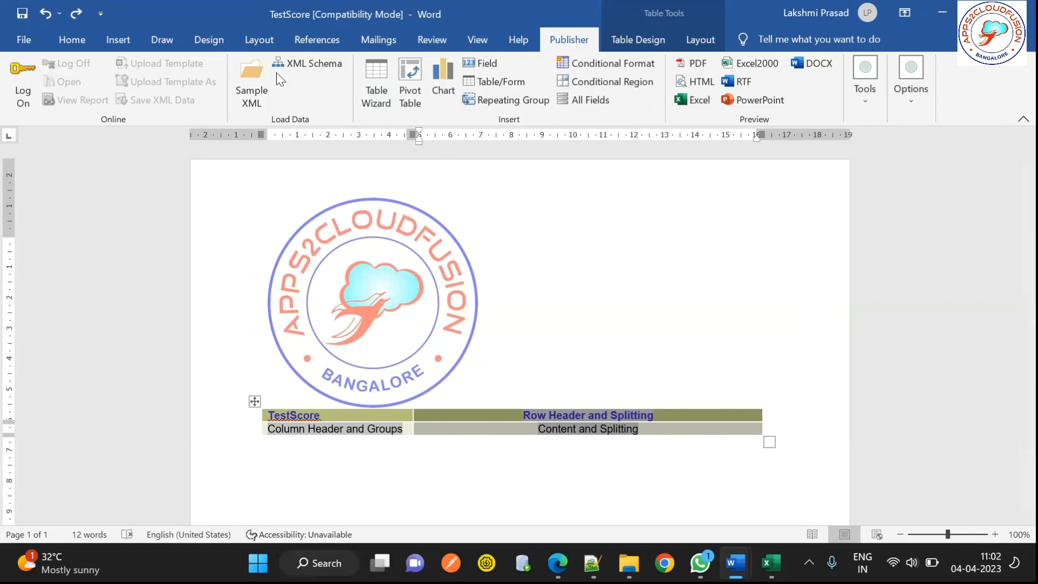
left_click(255, 92)
Step: Reload the edited TestScore XML as sample data and preview the template as PDF
left_click(359, 219)
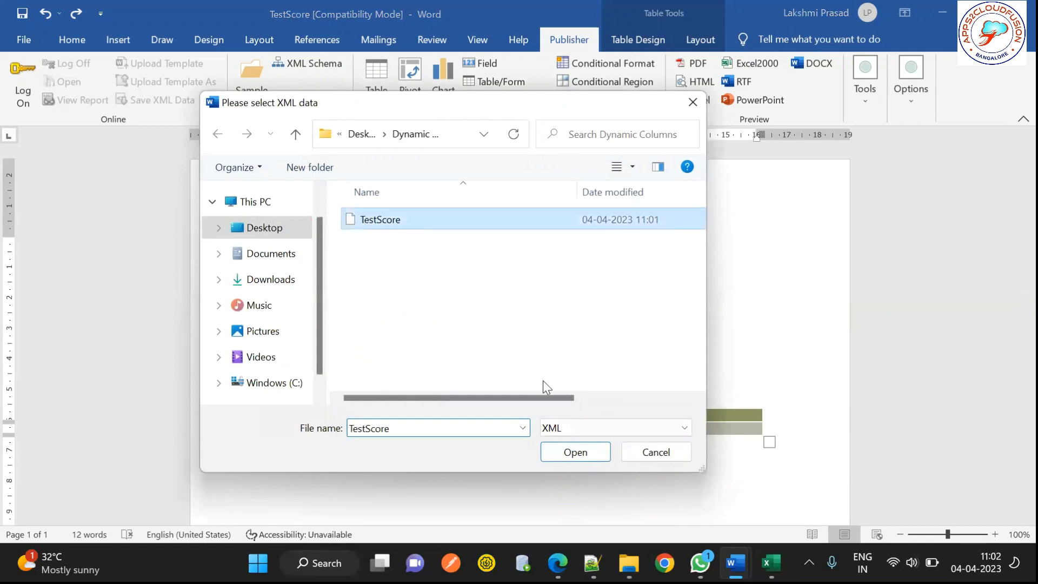
key("Return")
left_click(547, 329)
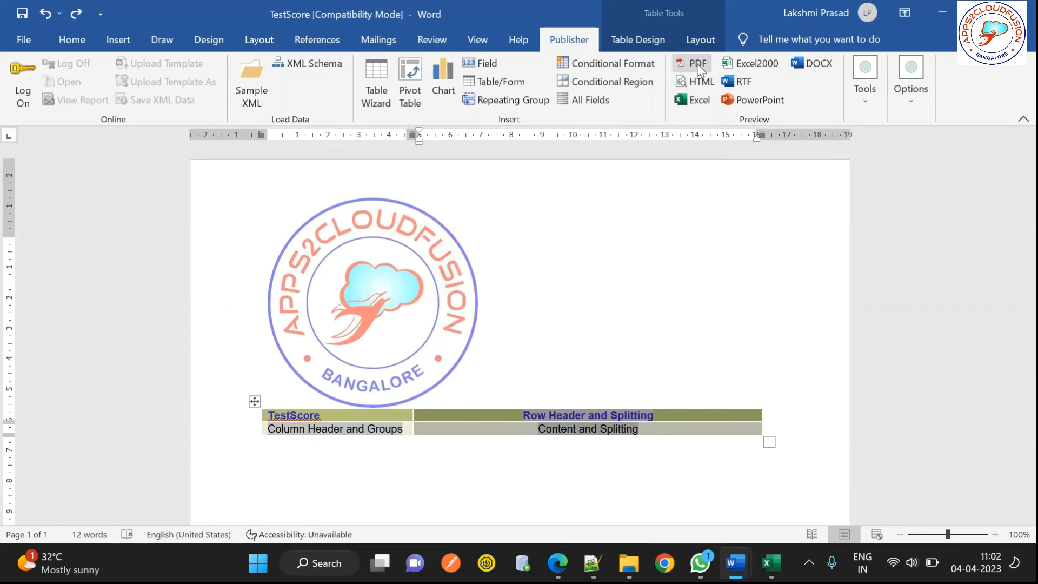
left_click(698, 64)
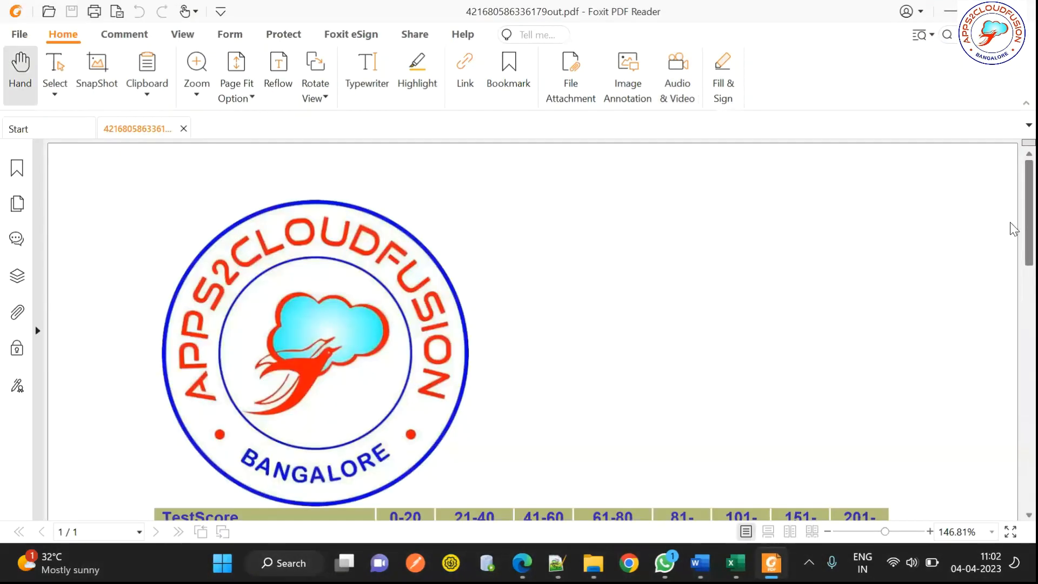
Step: Scroll the PDF to check Theology's 0s and English's blanks, then return to Notepad++
scroll(881, 332, "down", 5)
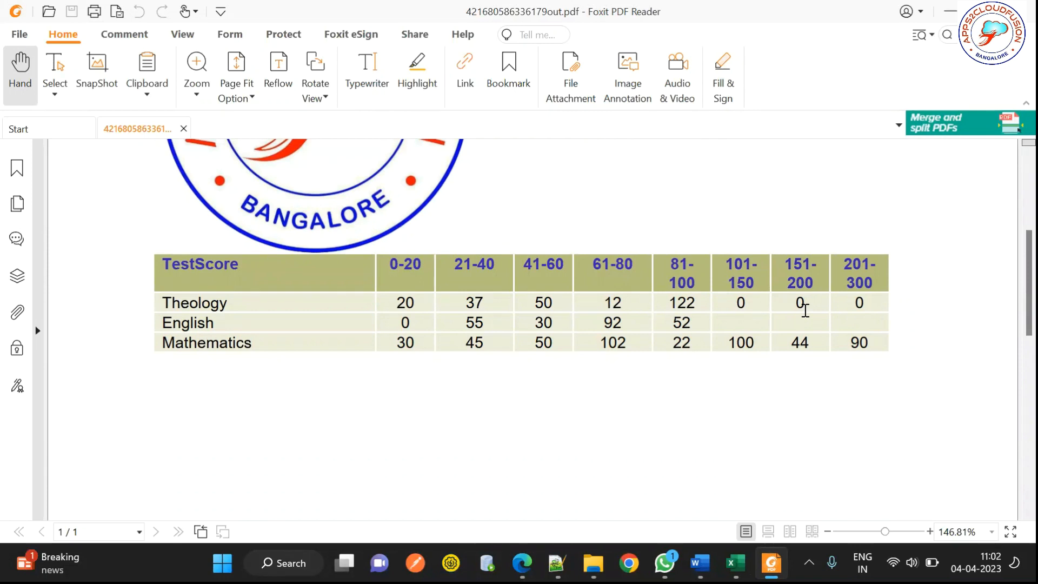
key("alt+Tab")
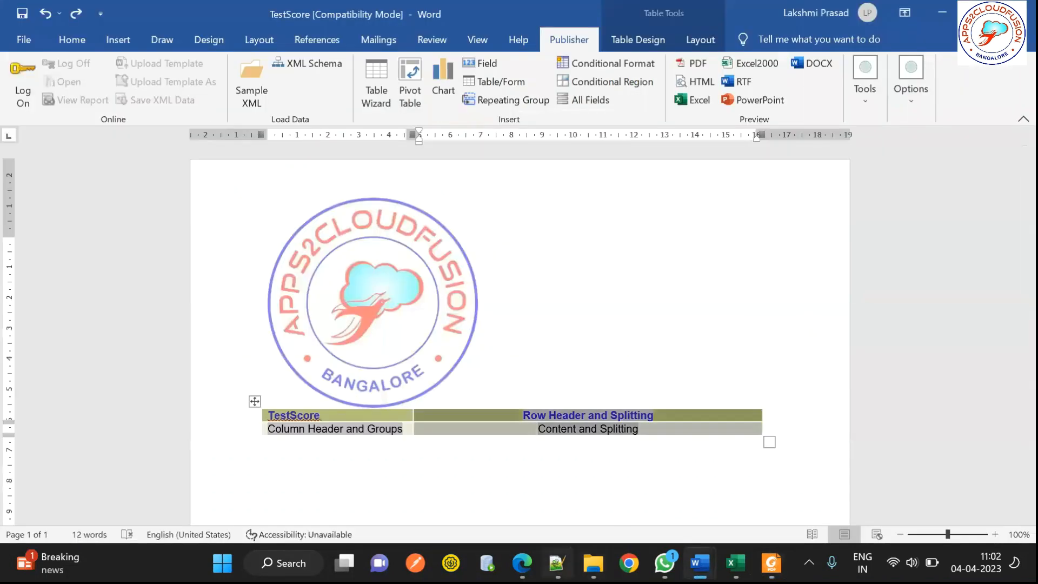
key("alt+Tab")
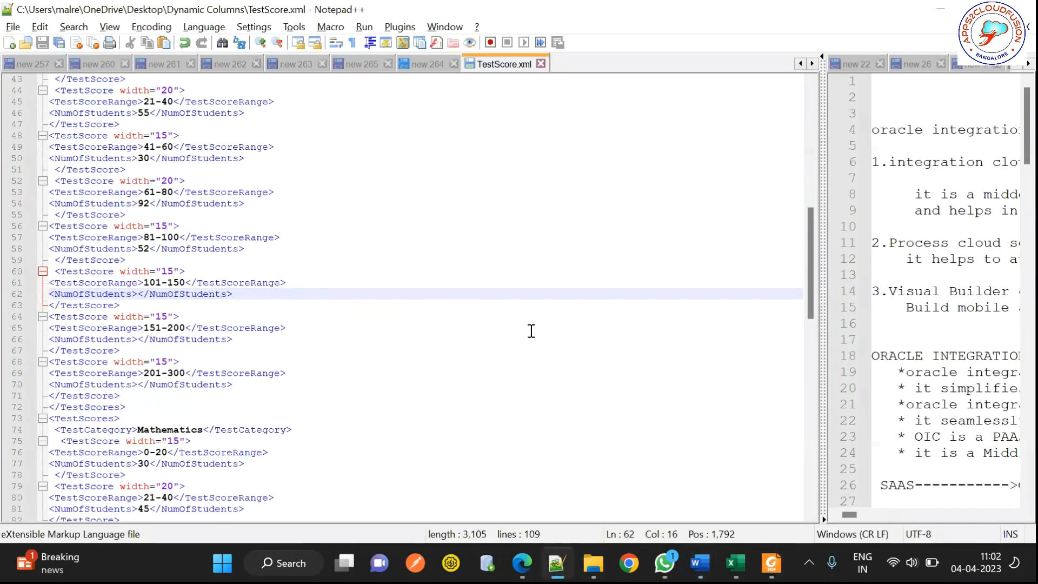
Step: Select Theology's whole score block in TestScore.xml
left_click_drag(815, 239, 793, 338)
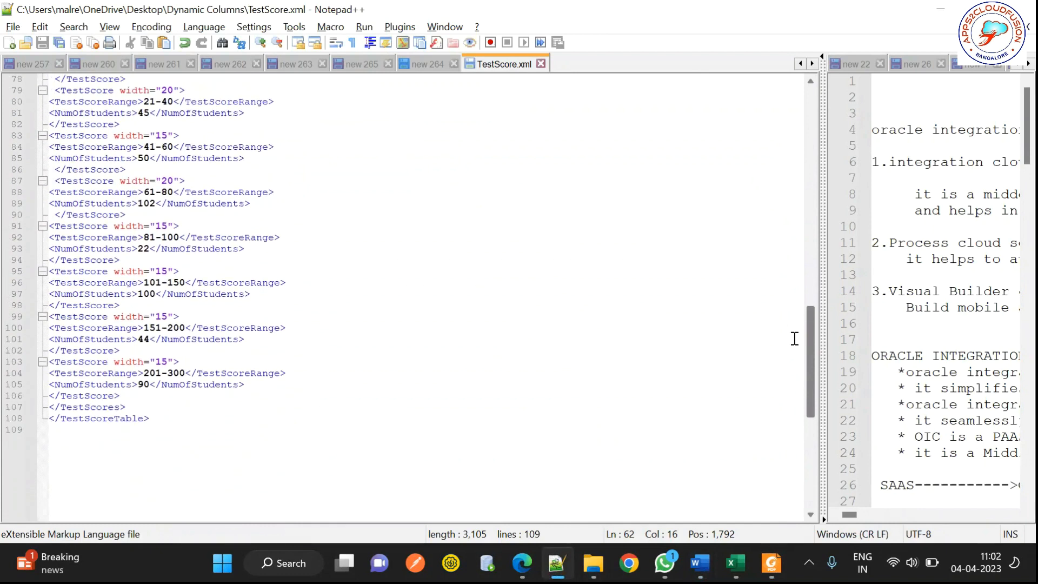
left_click(127, 393)
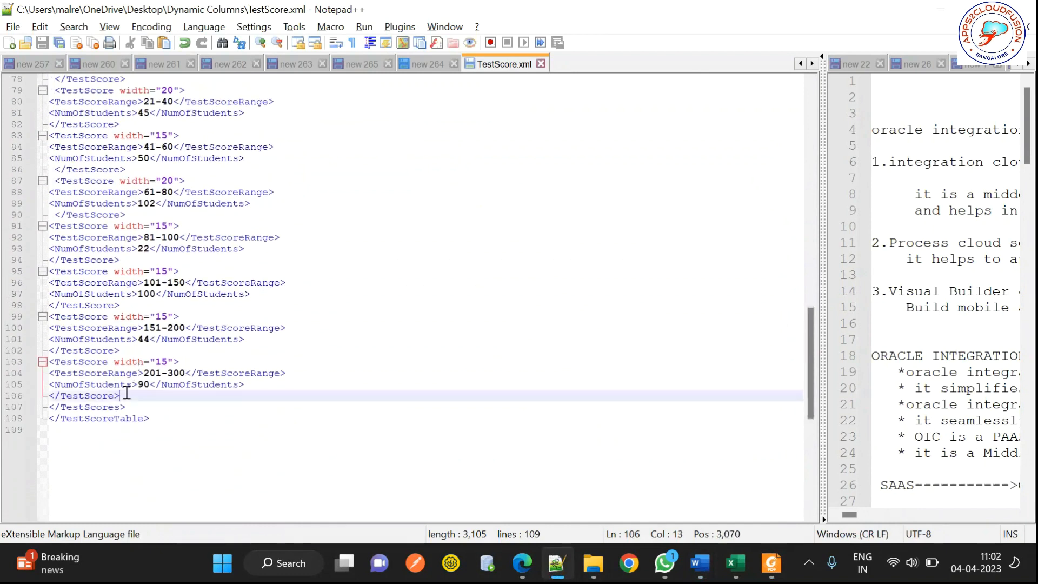
left_click_drag(809, 372, 792, 107)
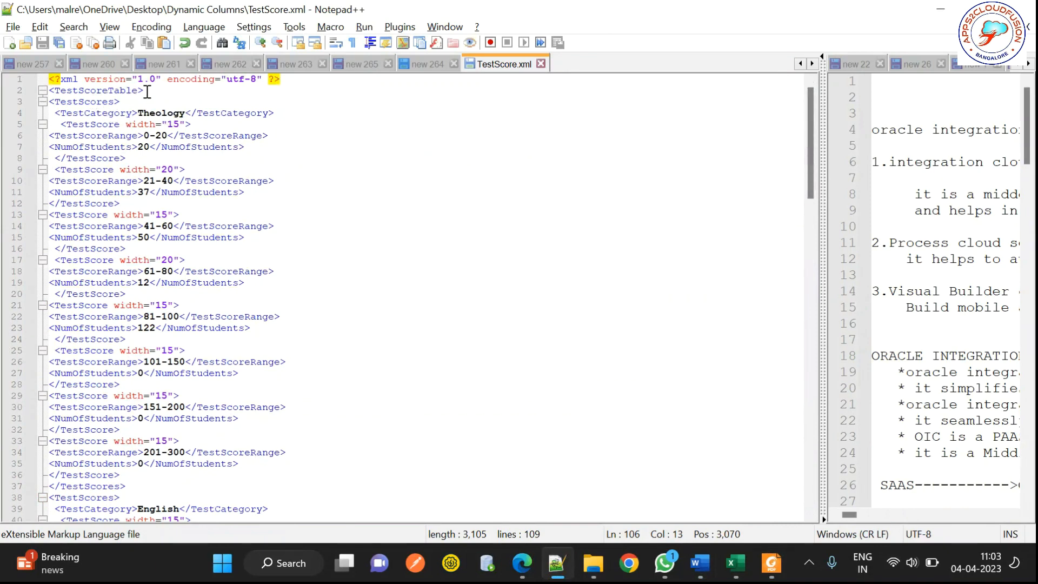
double_click(105, 102)
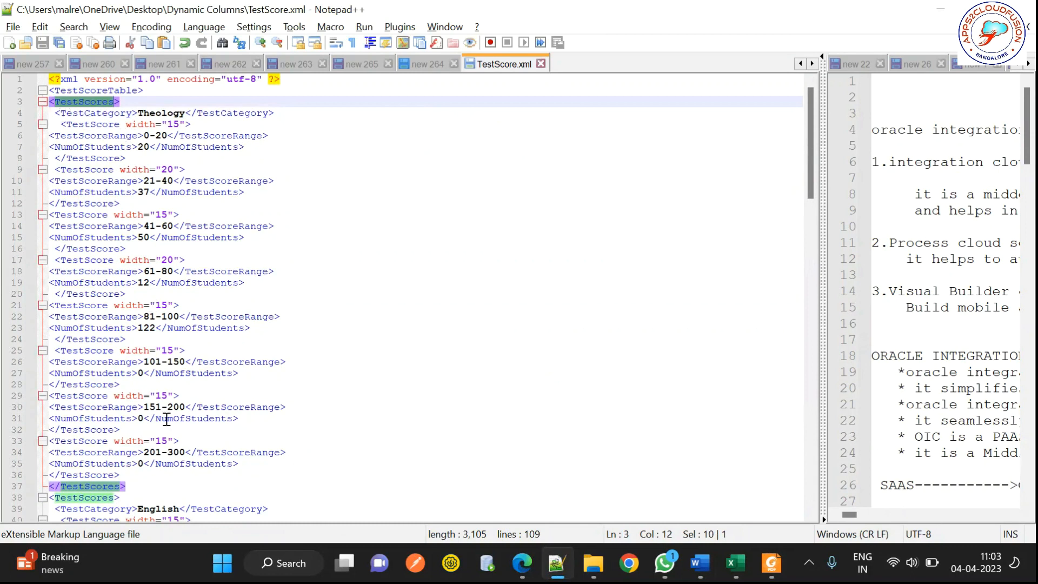
left_click(131, 485)
left_click(80, 203, "shift")
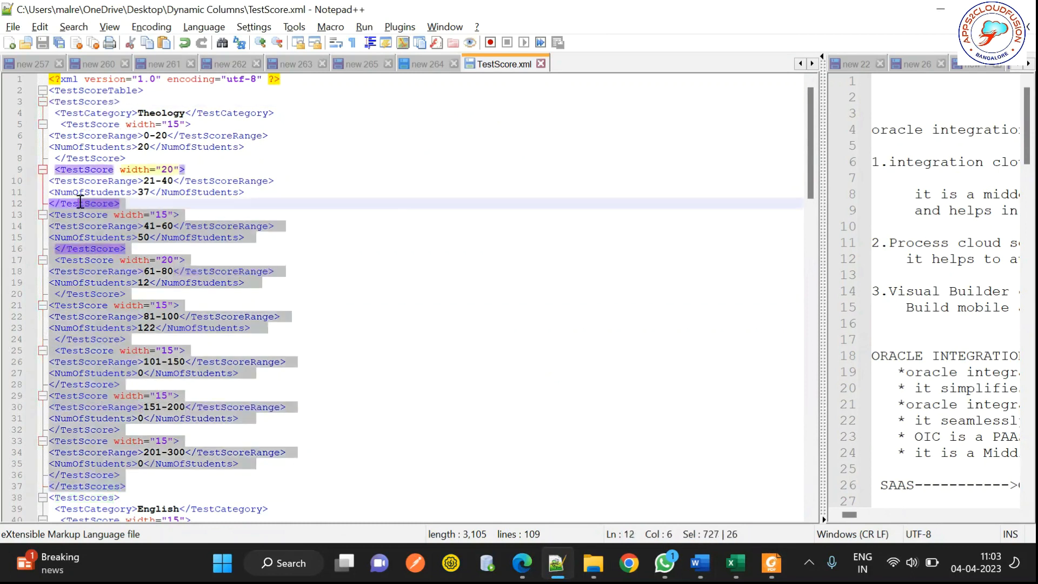
left_click(40, 103, "shift")
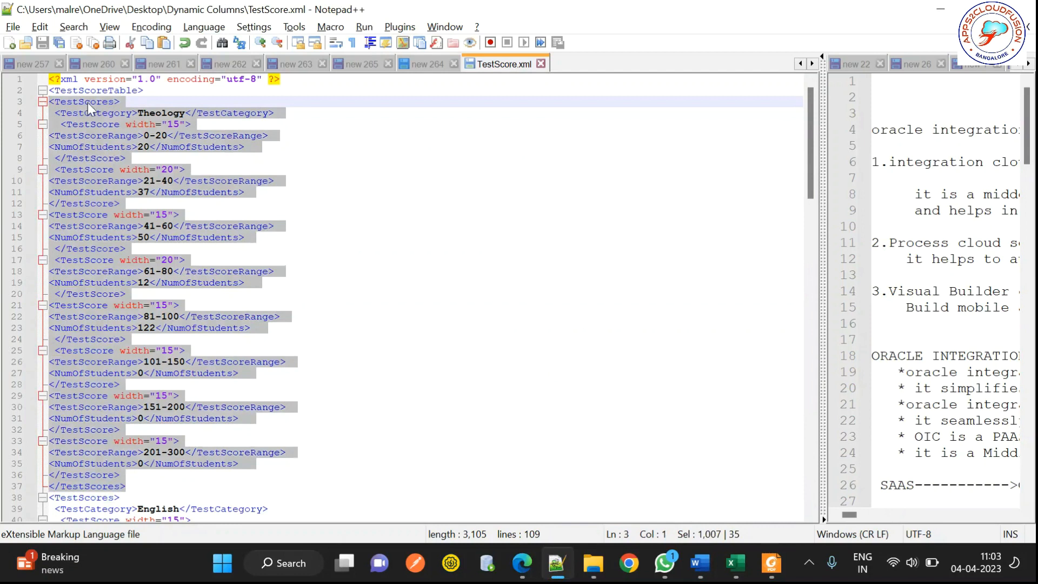
Step: Paste the block after <TestScoreTable>, rename its category to Chemistry, and save
left_click(157, 91)
key("Return")
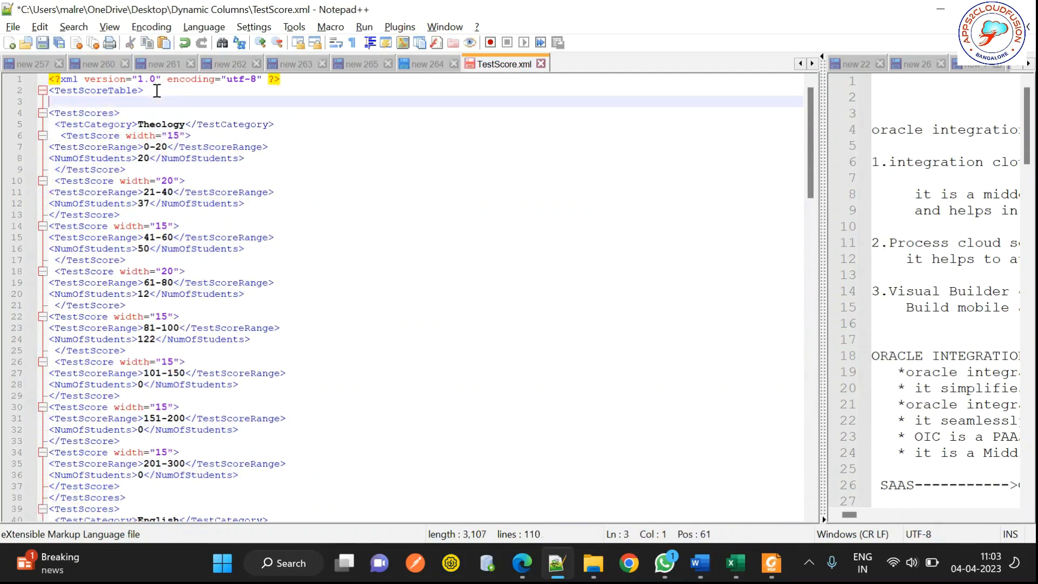
key("ctrl+v")
double_click(157, 113)
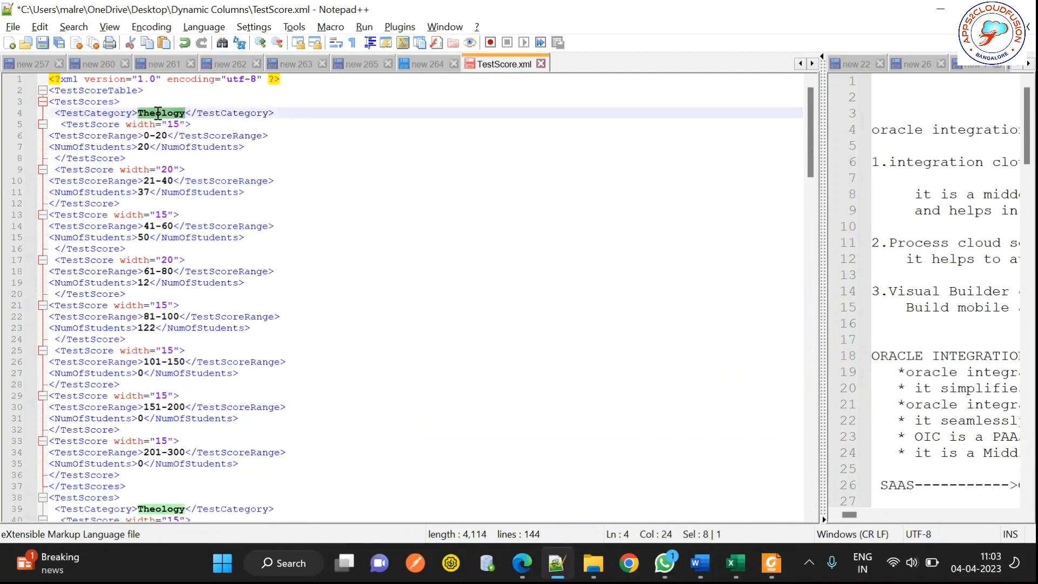
type("Chemistry")
key("ctrl+s")
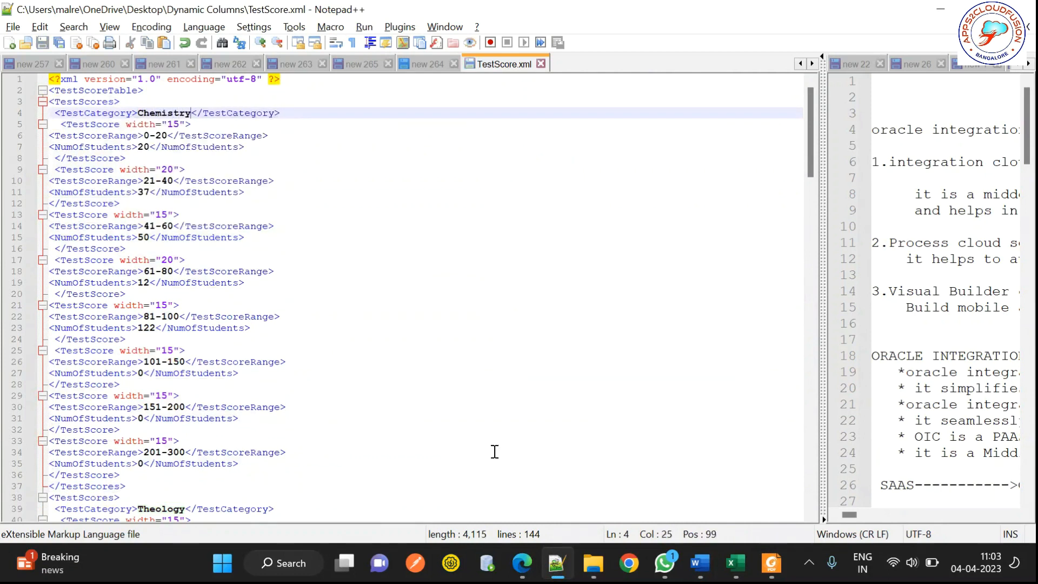
Step: In Word, load the Chemistry-updated TestScore XML as sample data and preview as PDF
mouse_move(771, 563)
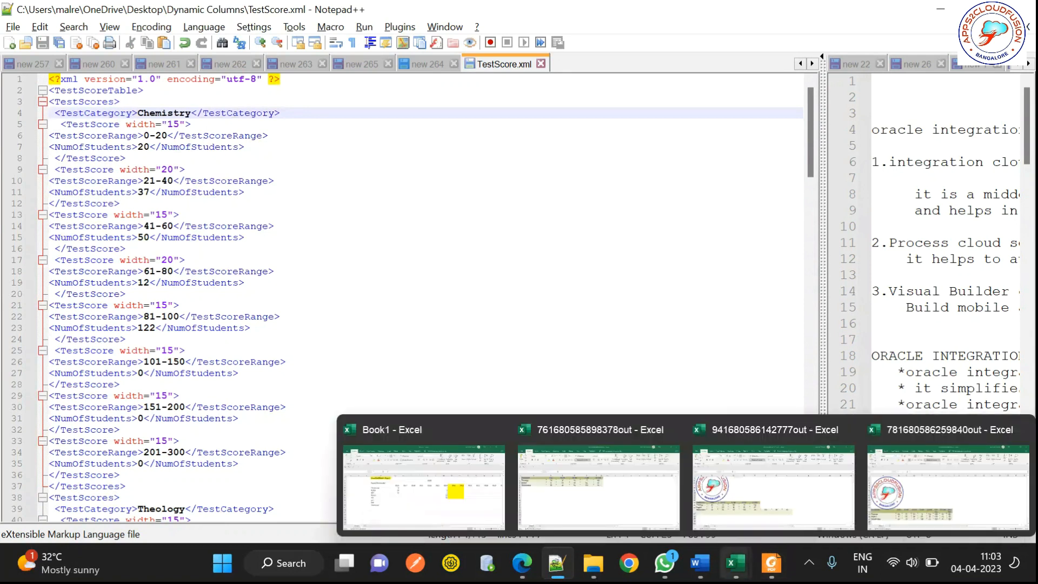
mouse_move(699, 563)
left_click(719, 527)
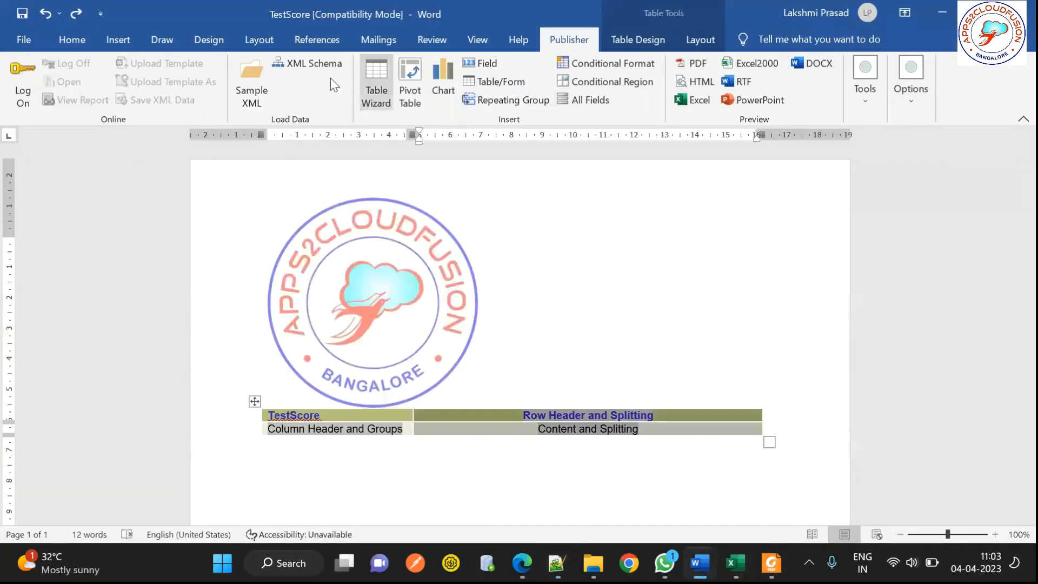
left_click(258, 89)
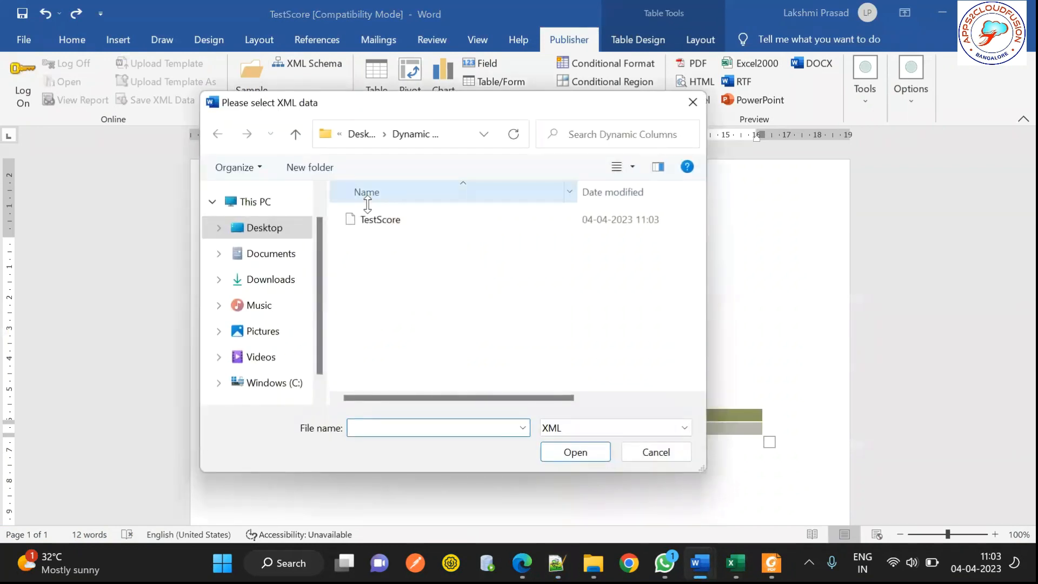
left_click(378, 220)
left_click(568, 451)
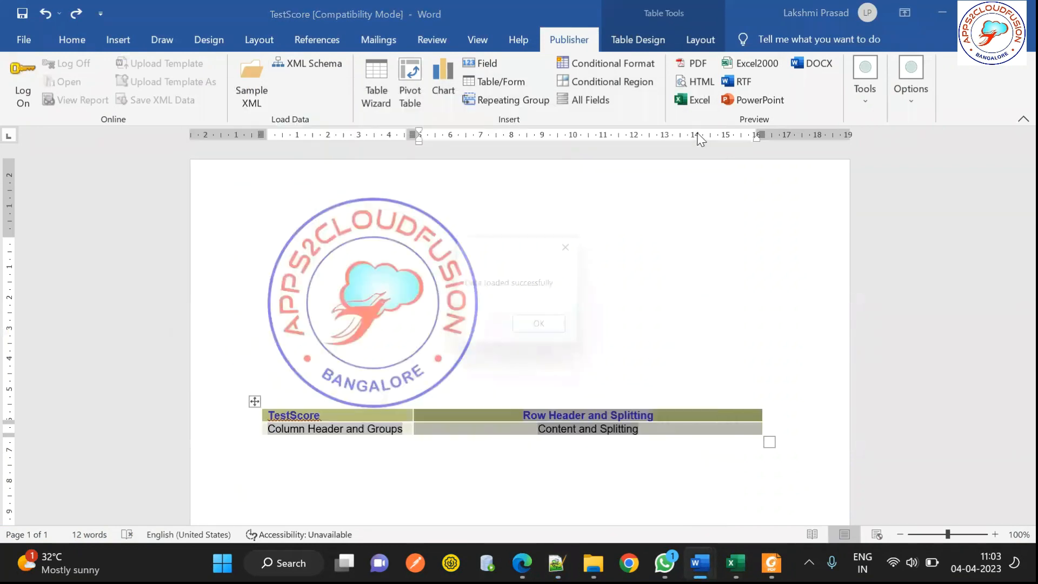
left_click(545, 332)
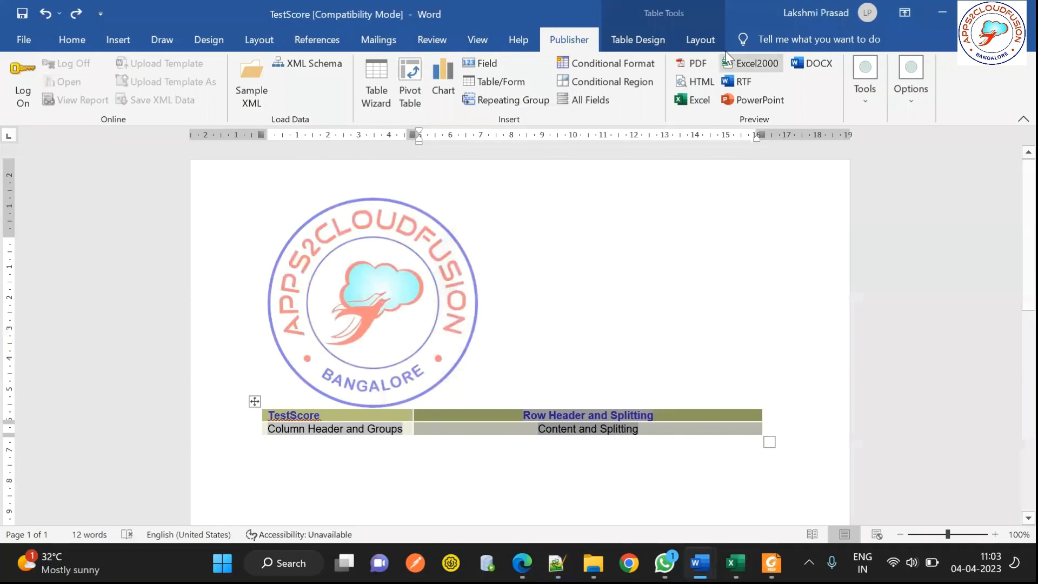
left_click(692, 64)
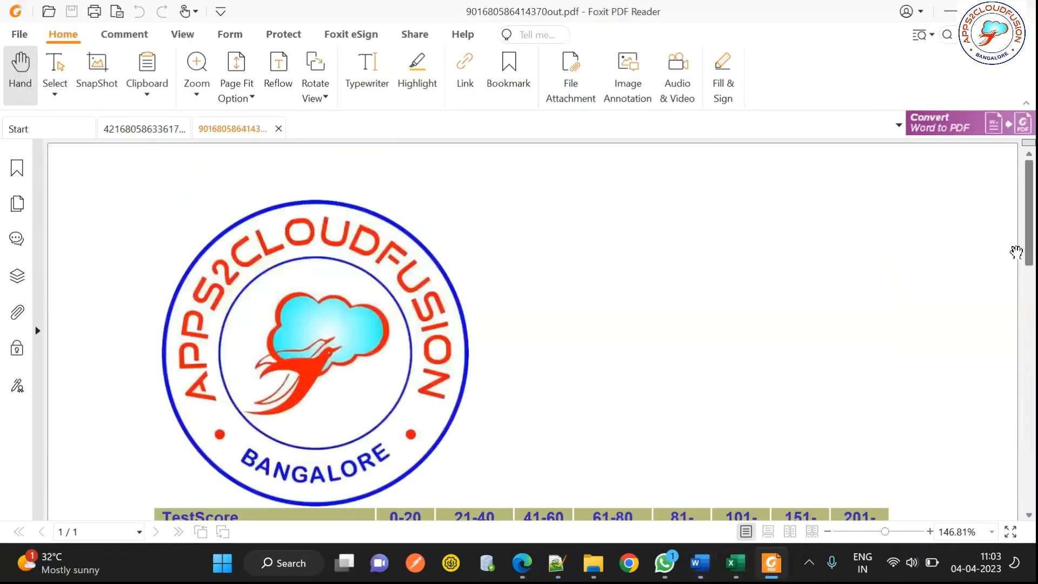
Step: Scroll the PDF to see the new Chemistry row, then return to TestScore.xml
scroll(1016, 251, "down", 3)
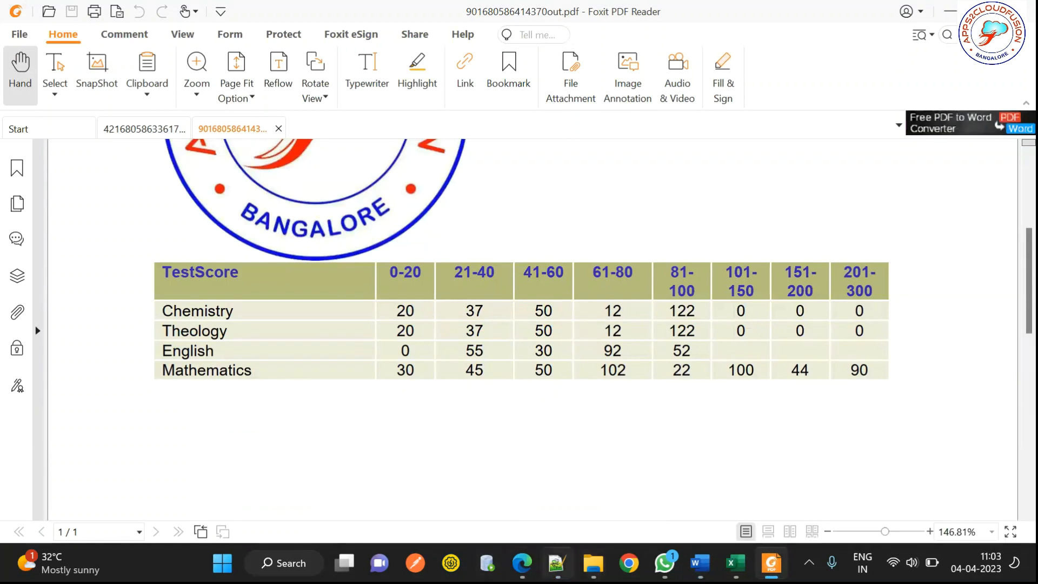
key("alt+Tab")
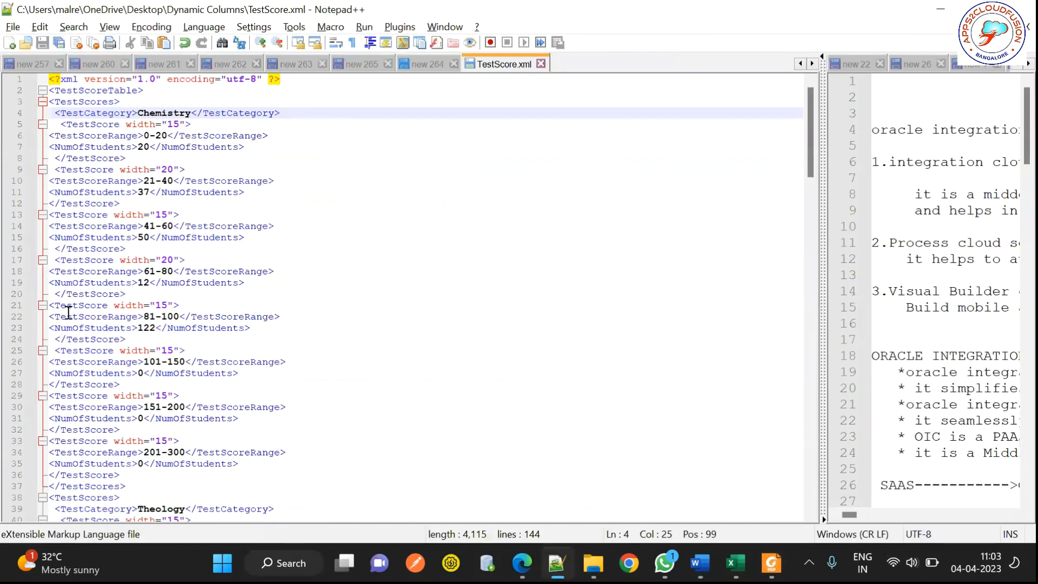
left_click_drag(51, 306, 184, 309)
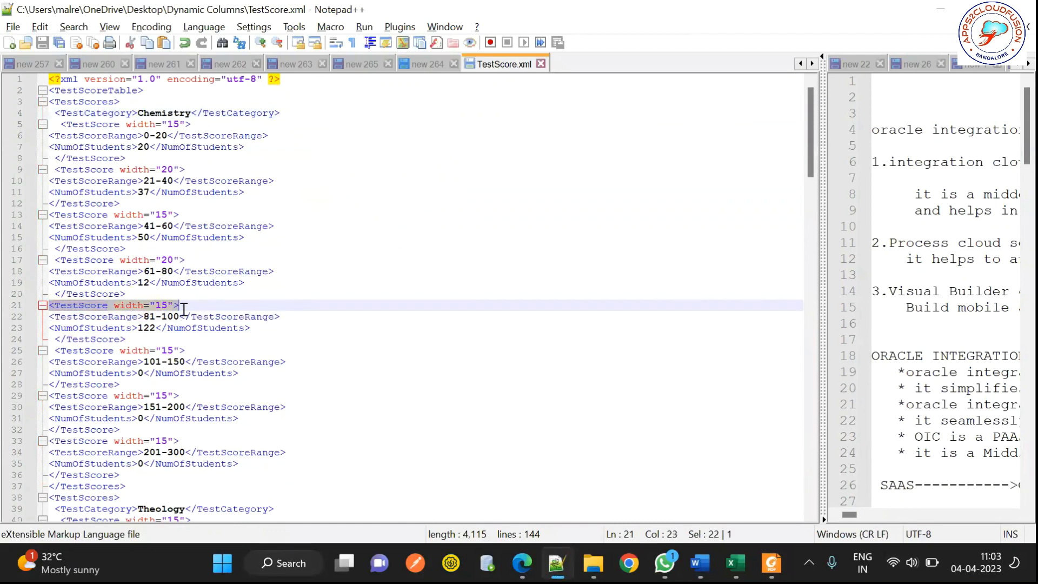
double_click(78, 317)
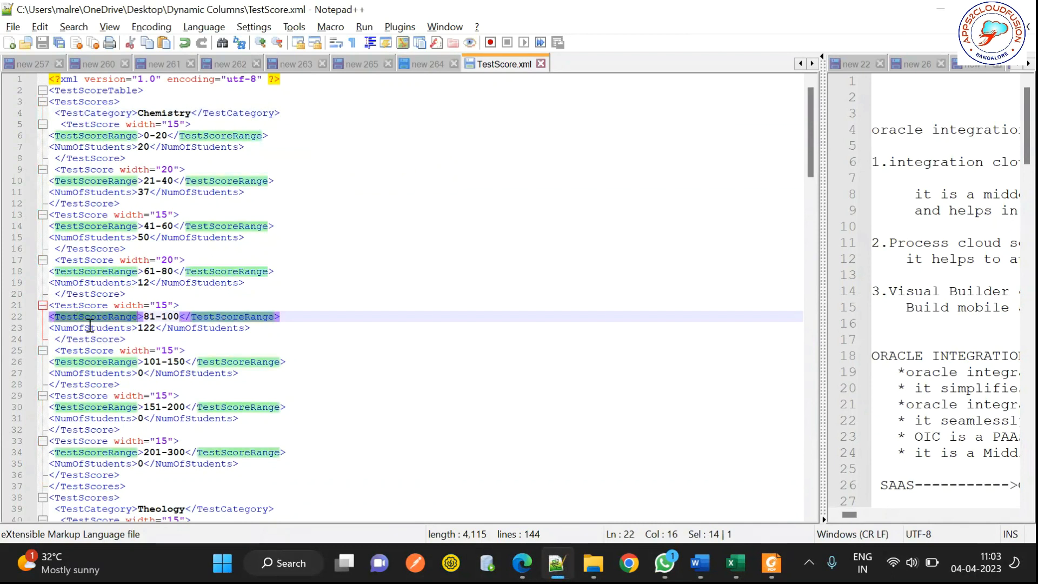
double_click(95, 327)
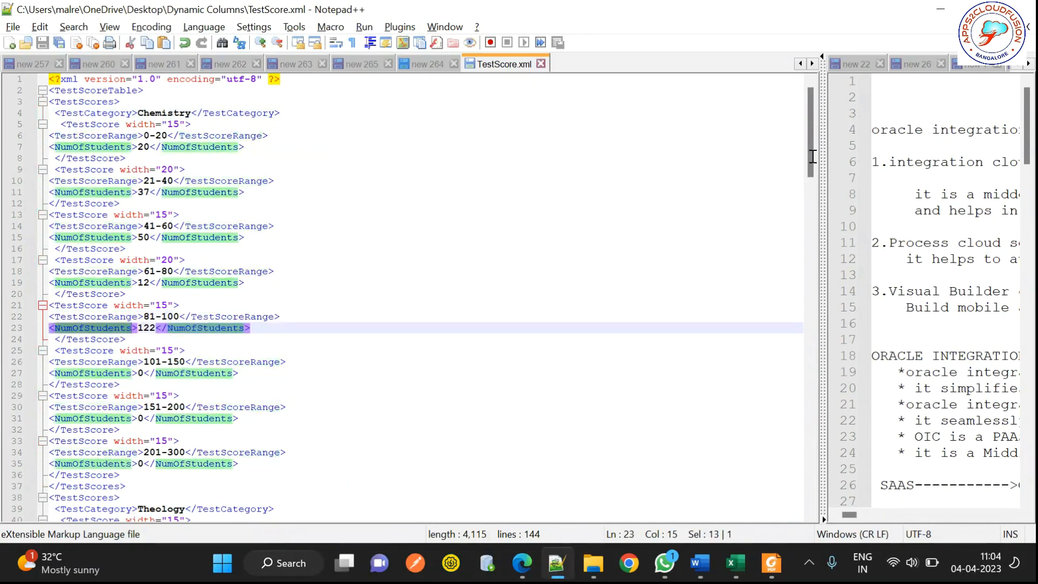
left_click(93, 114)
double_click(93, 114)
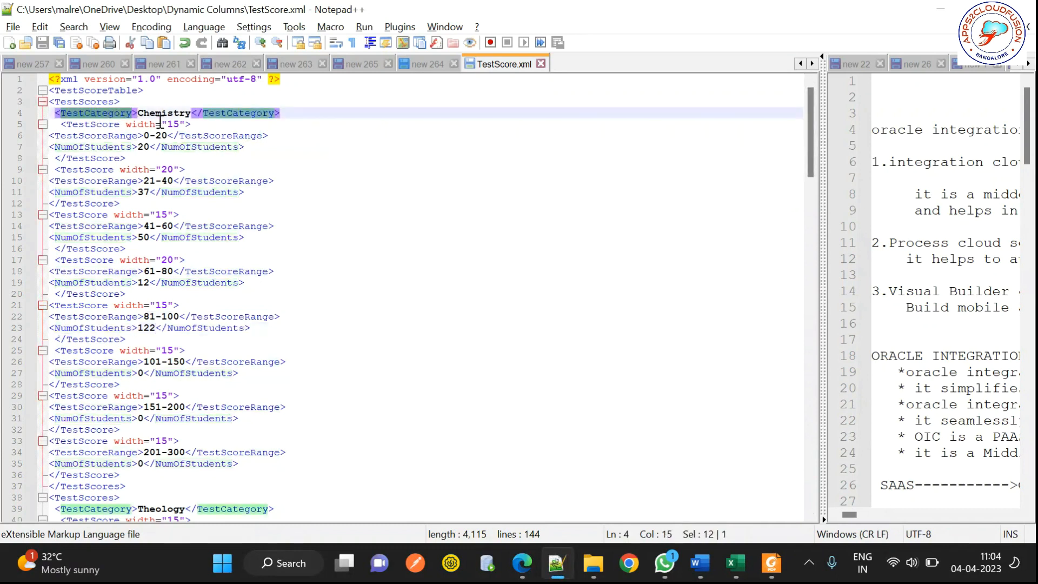
double_click(92, 148)
double_click(87, 182)
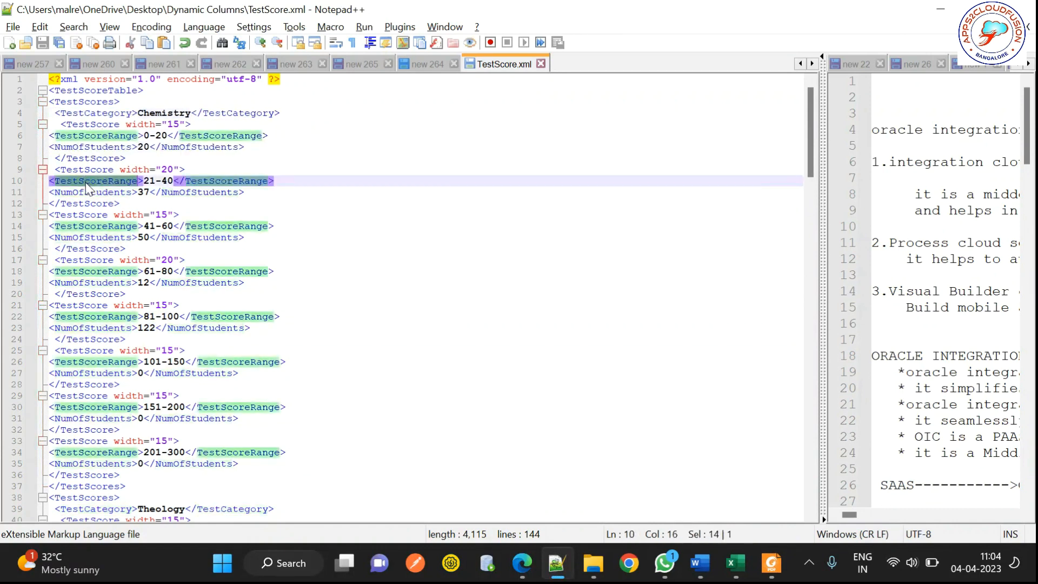
double_click(91, 193)
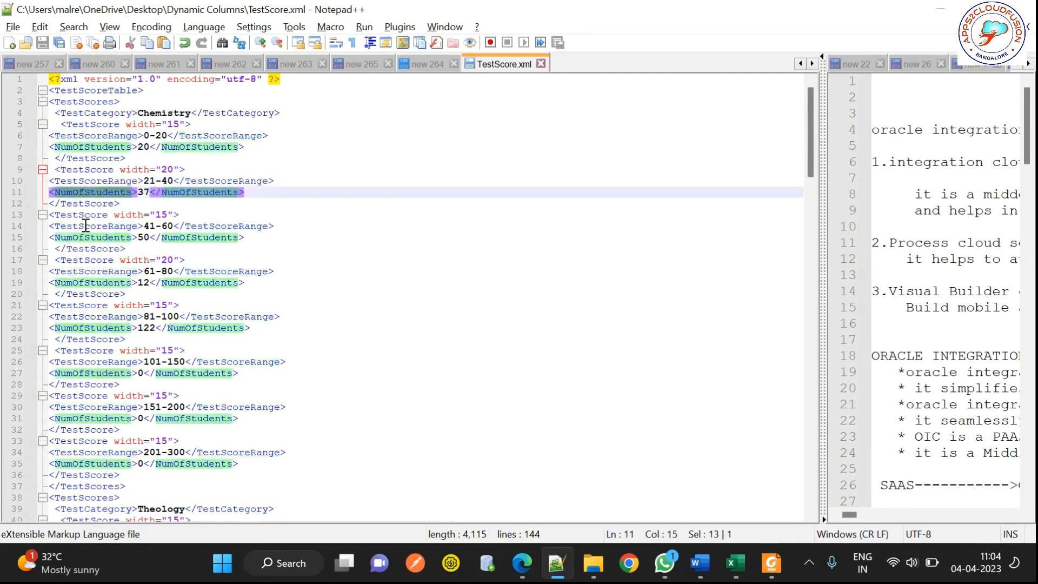
double_click(85, 226)
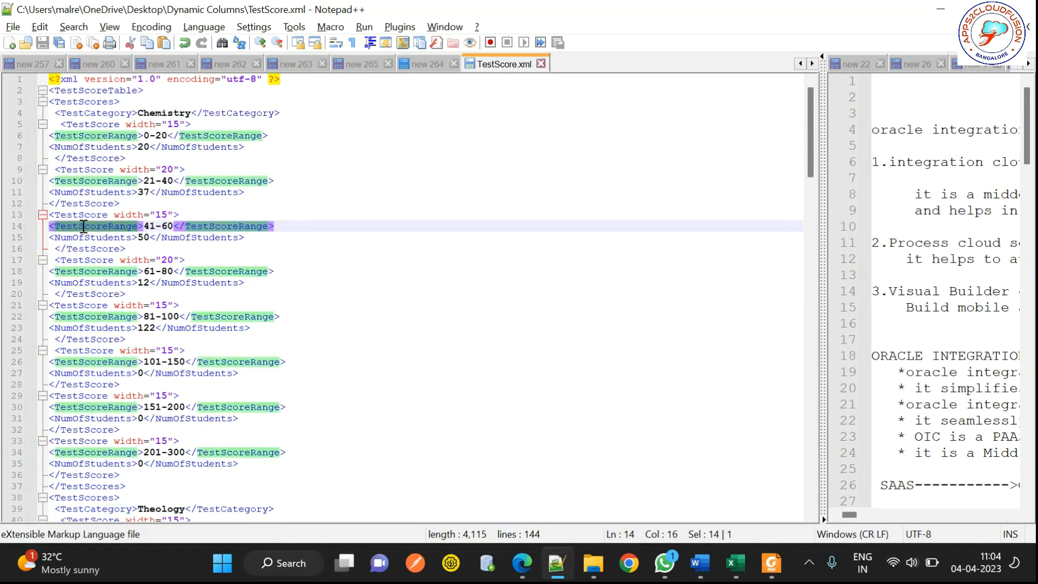
left_click(110, 114)
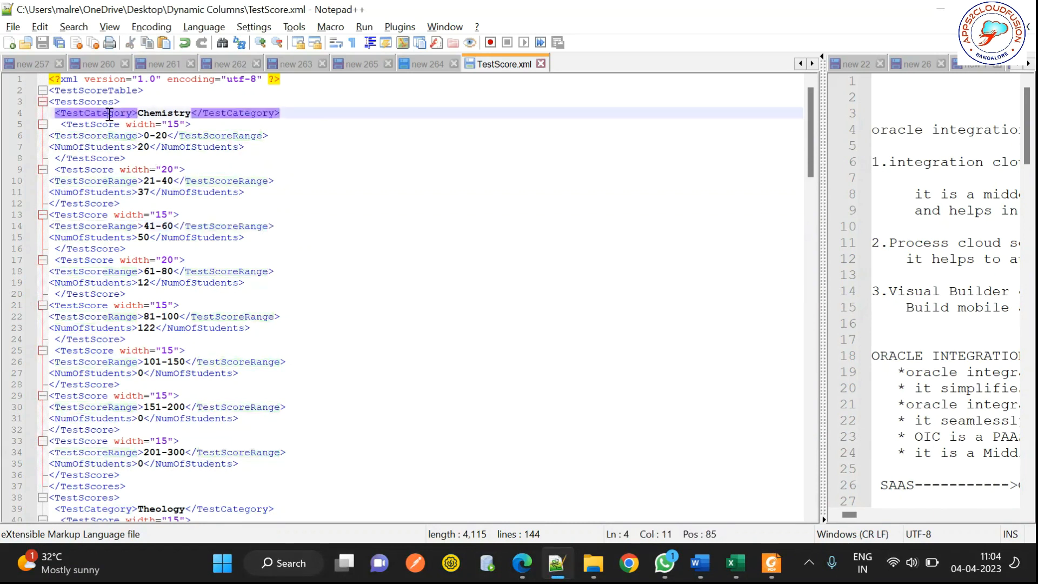
double_click(109, 114)
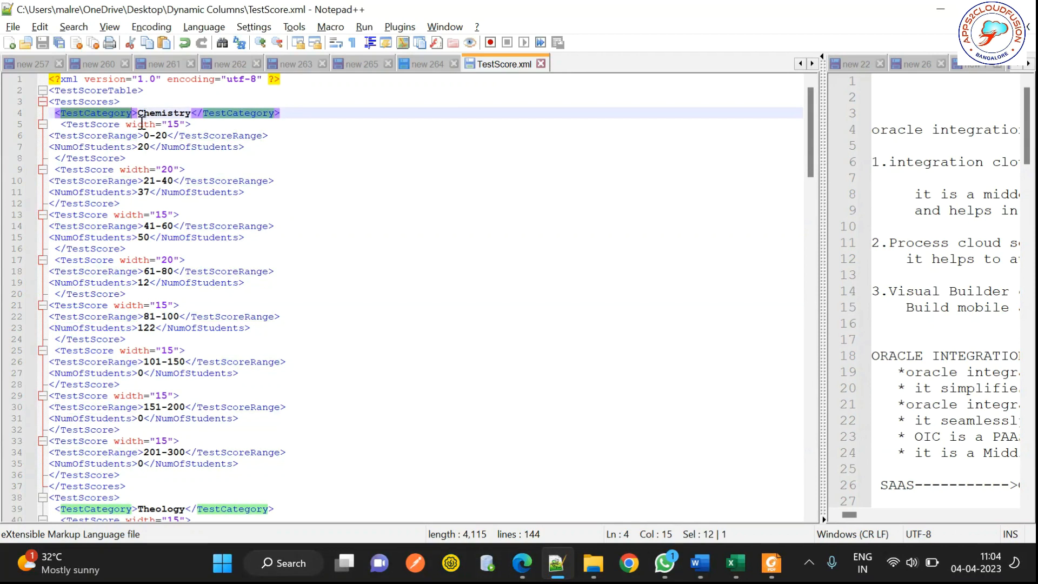
double_click(108, 147)
double_click(110, 135)
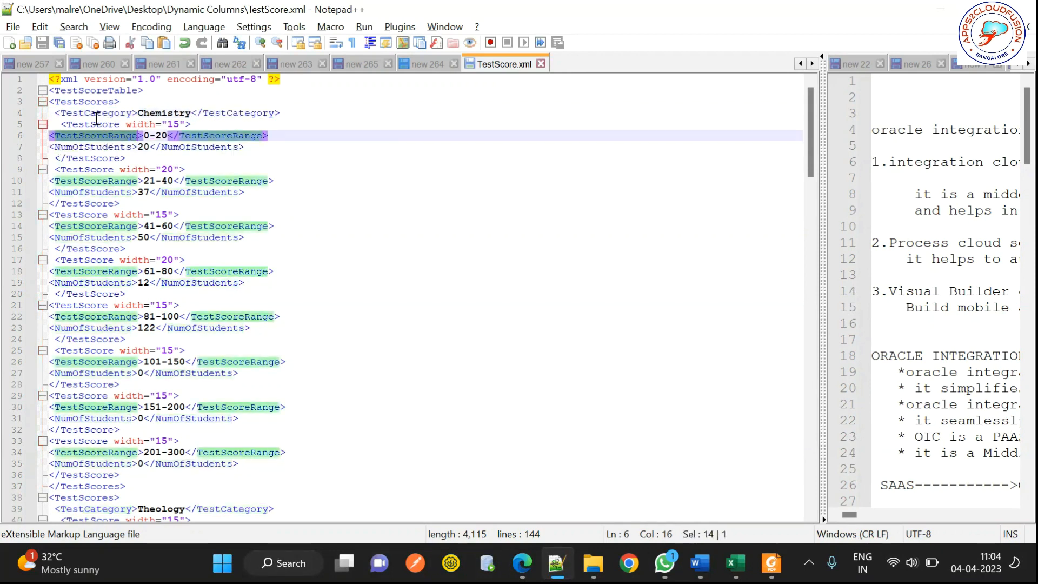
double_click(93, 114)
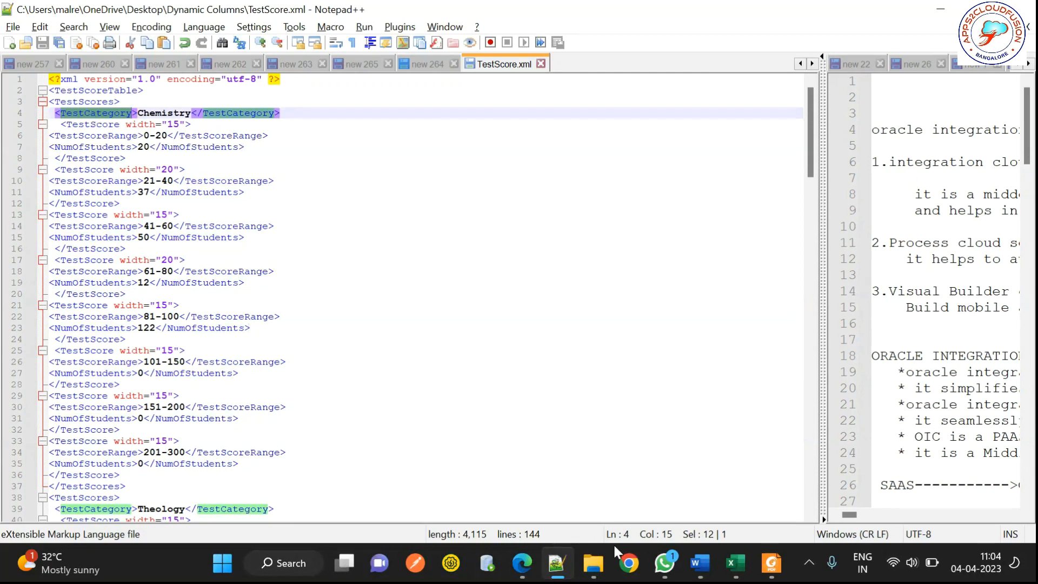
mouse_move(735, 562)
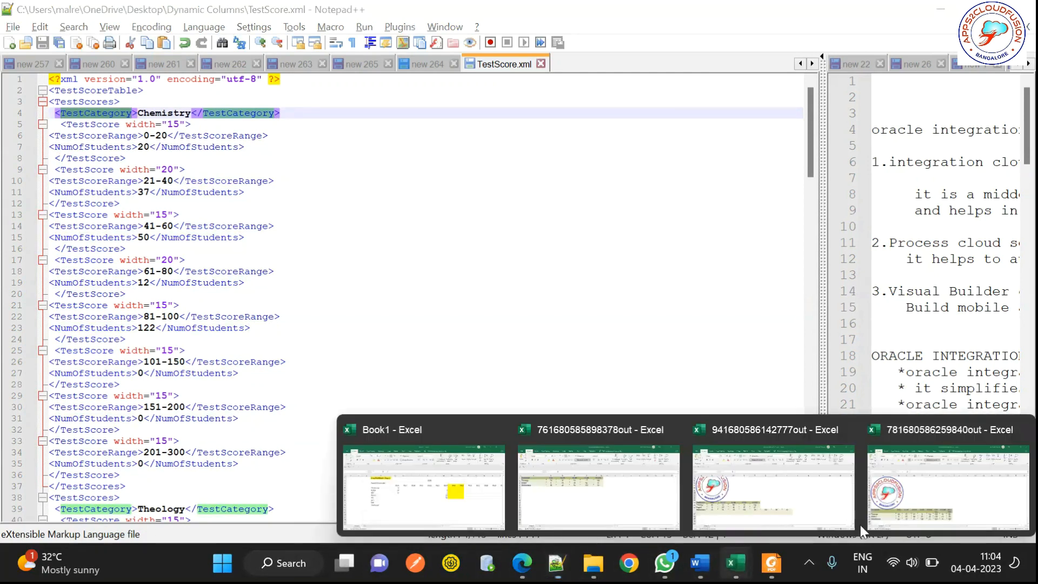
left_click(892, 527)
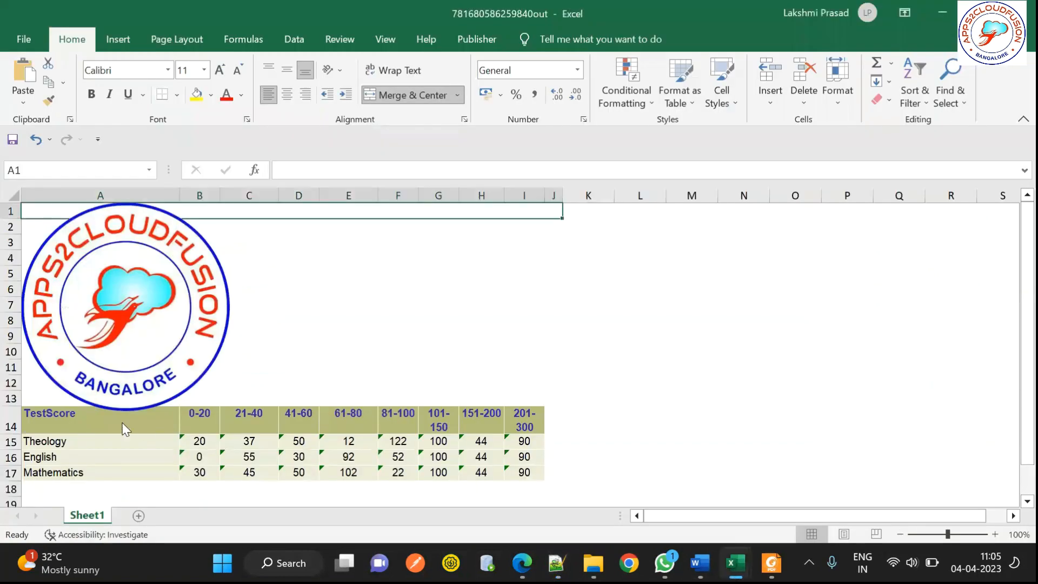
left_click_drag(207, 419, 542, 412)
left_click_drag(36, 438, 557, 500)
left_click(347, 463)
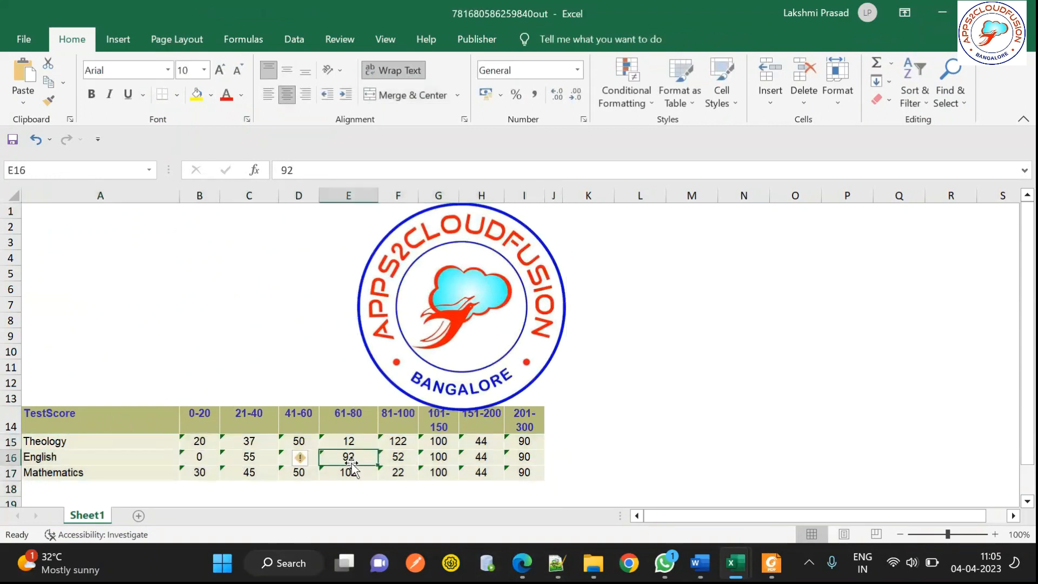
left_click(480, 471)
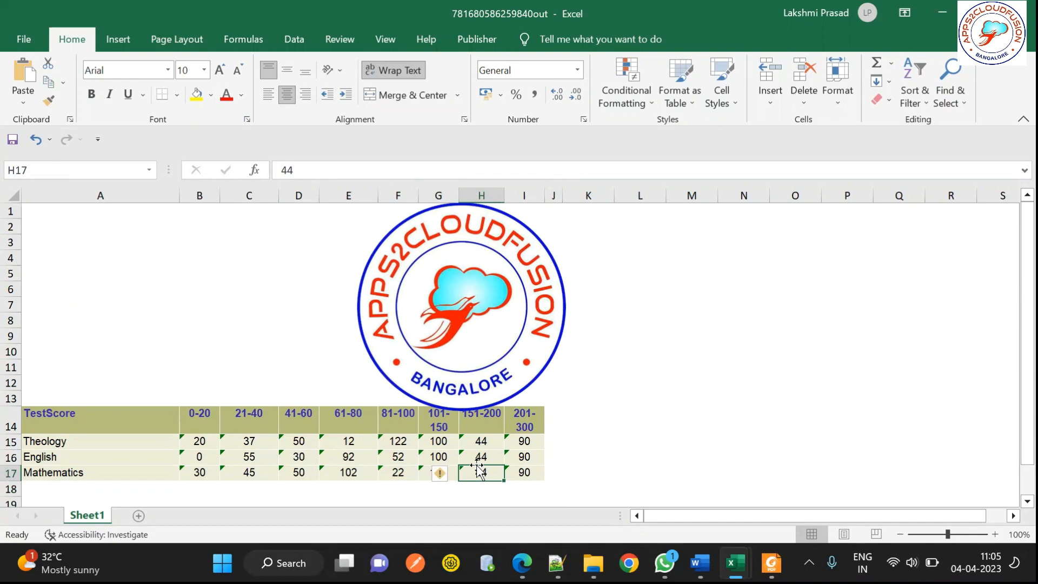
left_click_drag(456, 300, 132, 271)
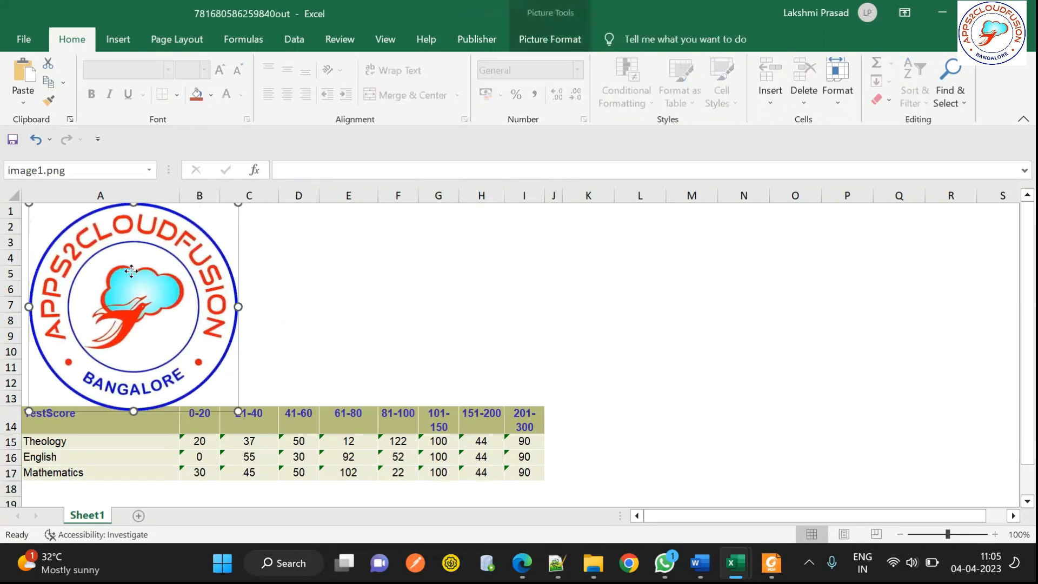